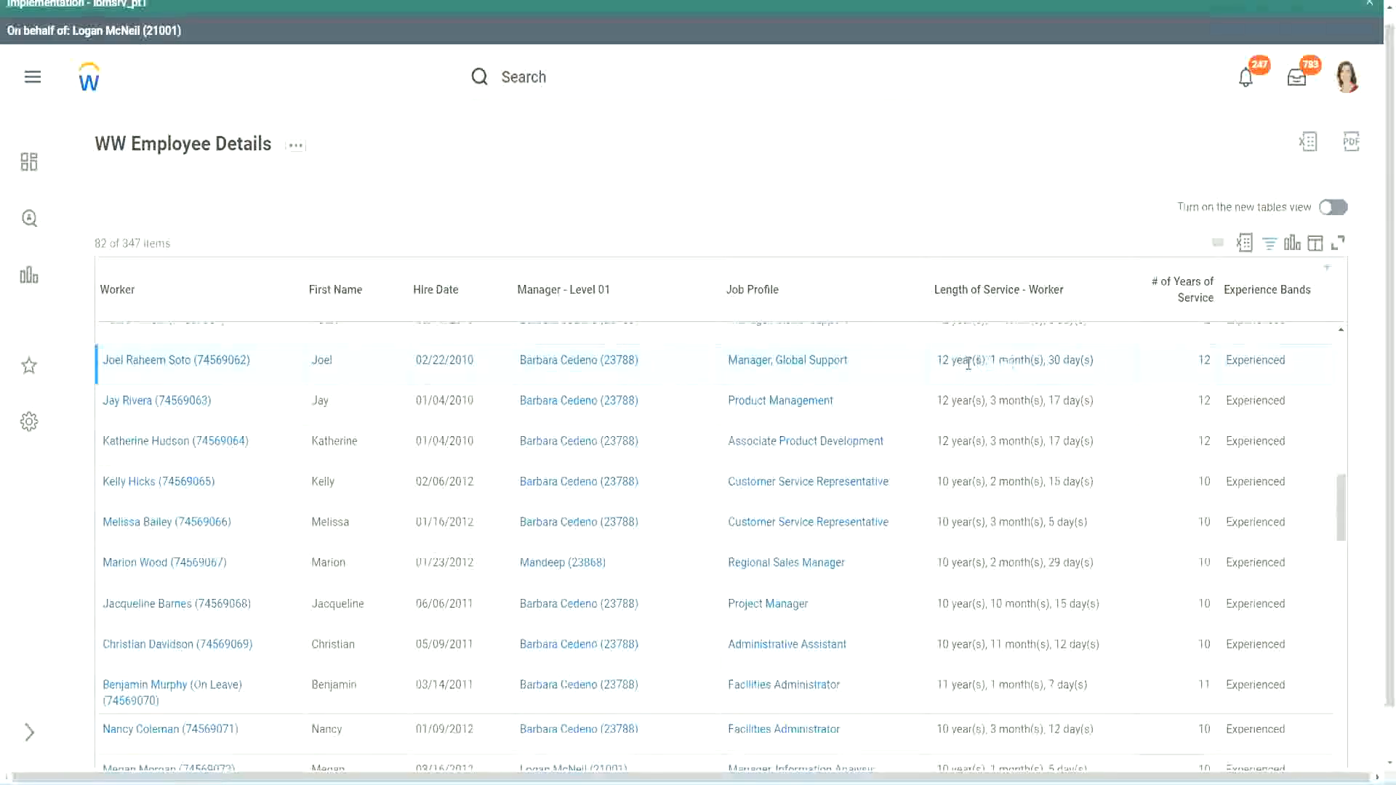
Compare the Length of Service values with the # of Years of Service across several worker rows of the report
left_click_drag(943, 363, 938, 362)
left_click(989, 359)
left_click_drag(937, 360, 1070, 360)
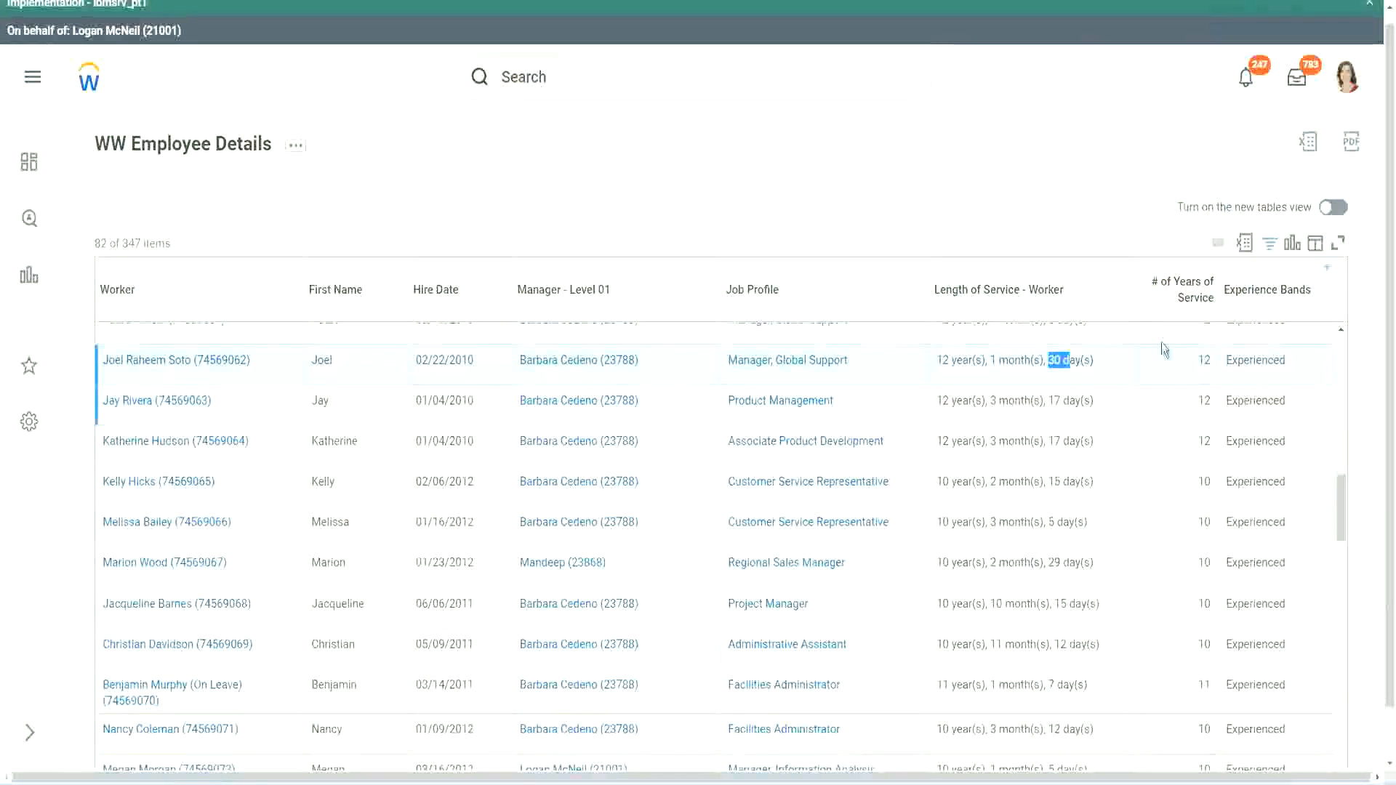
left_click(1169, 378)
double_click(1168, 374)
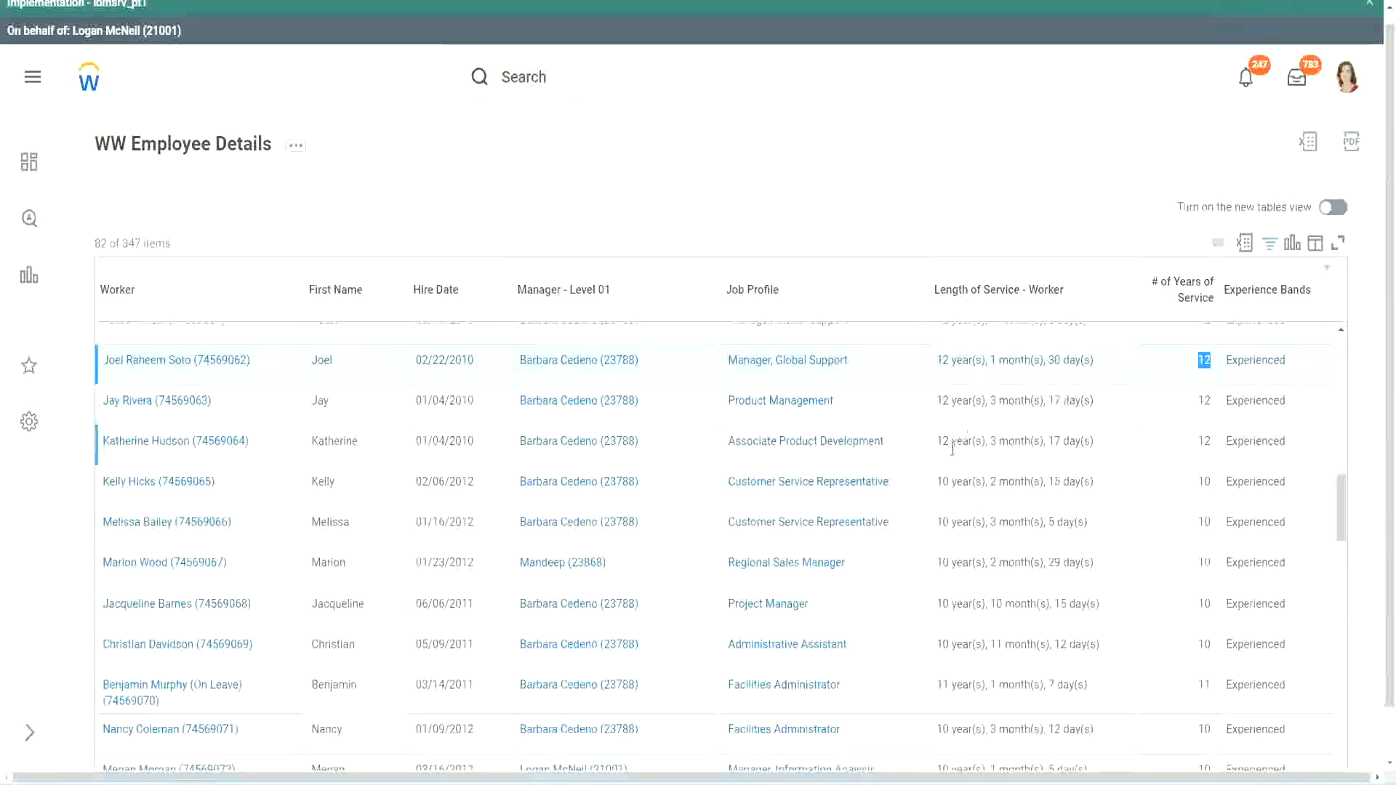
left_click(970, 645)
double_click(998, 644)
left_click_drag(1060, 644, 1083, 643)
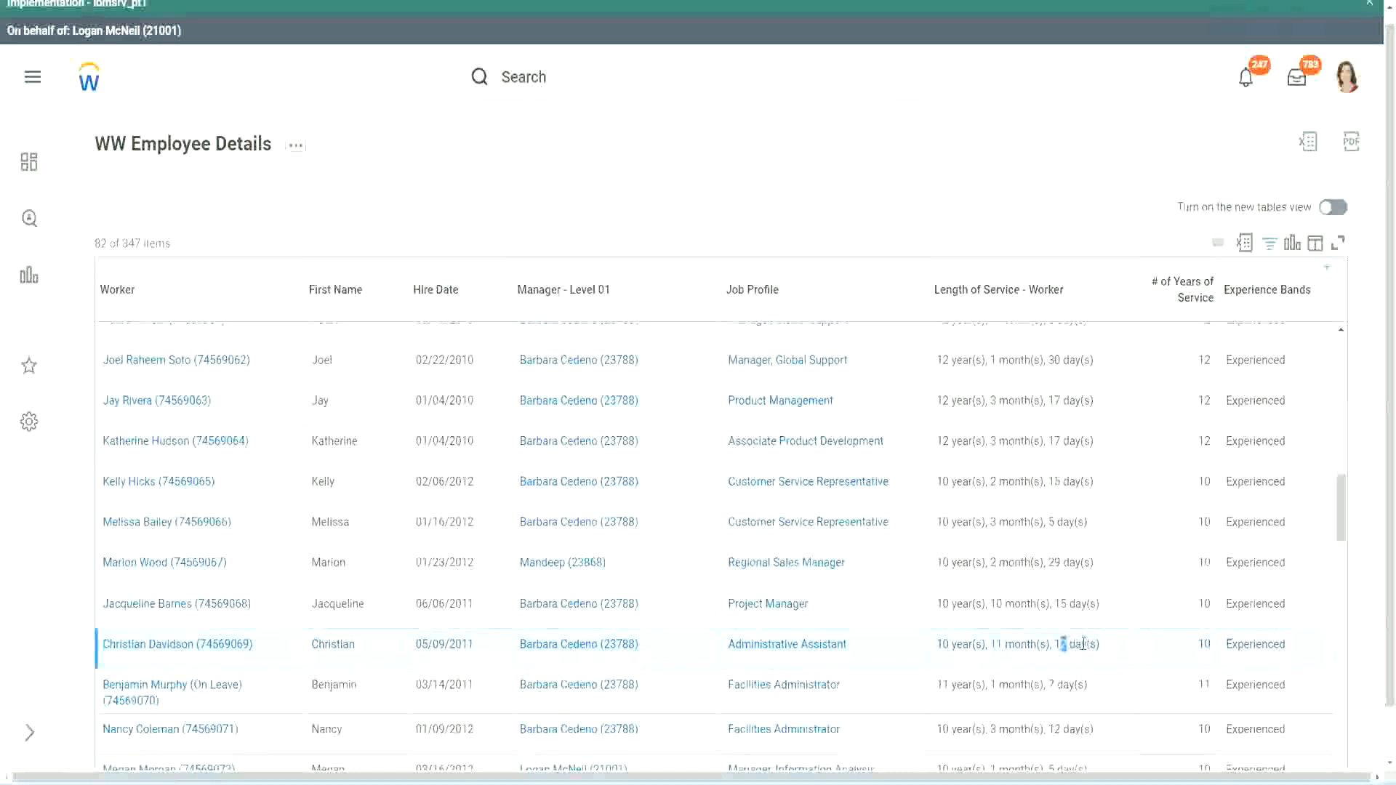
left_click(1084, 644)
double_click(1204, 645)
left_click(1201, 458)
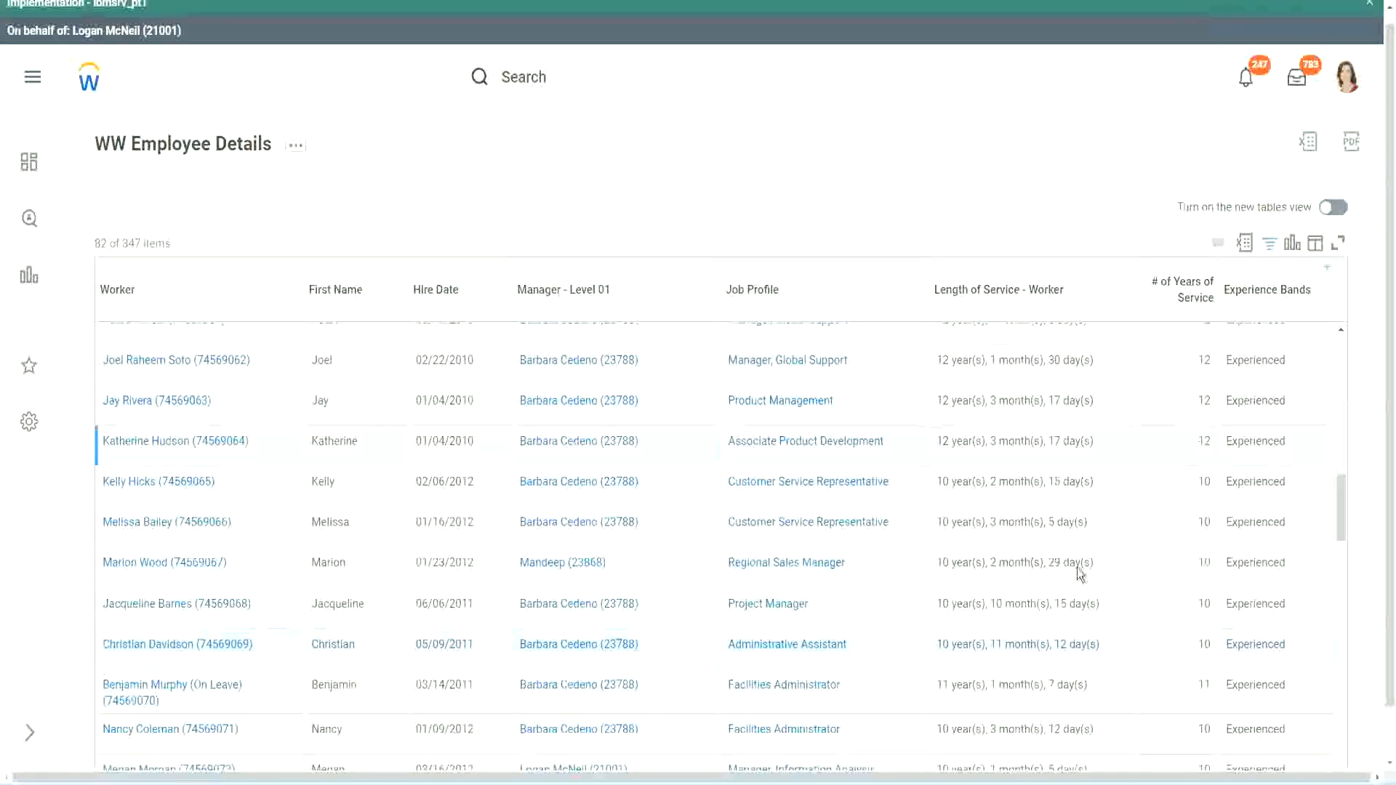
double_click(946, 643)
left_click(1055, 640)
double_click(1210, 361)
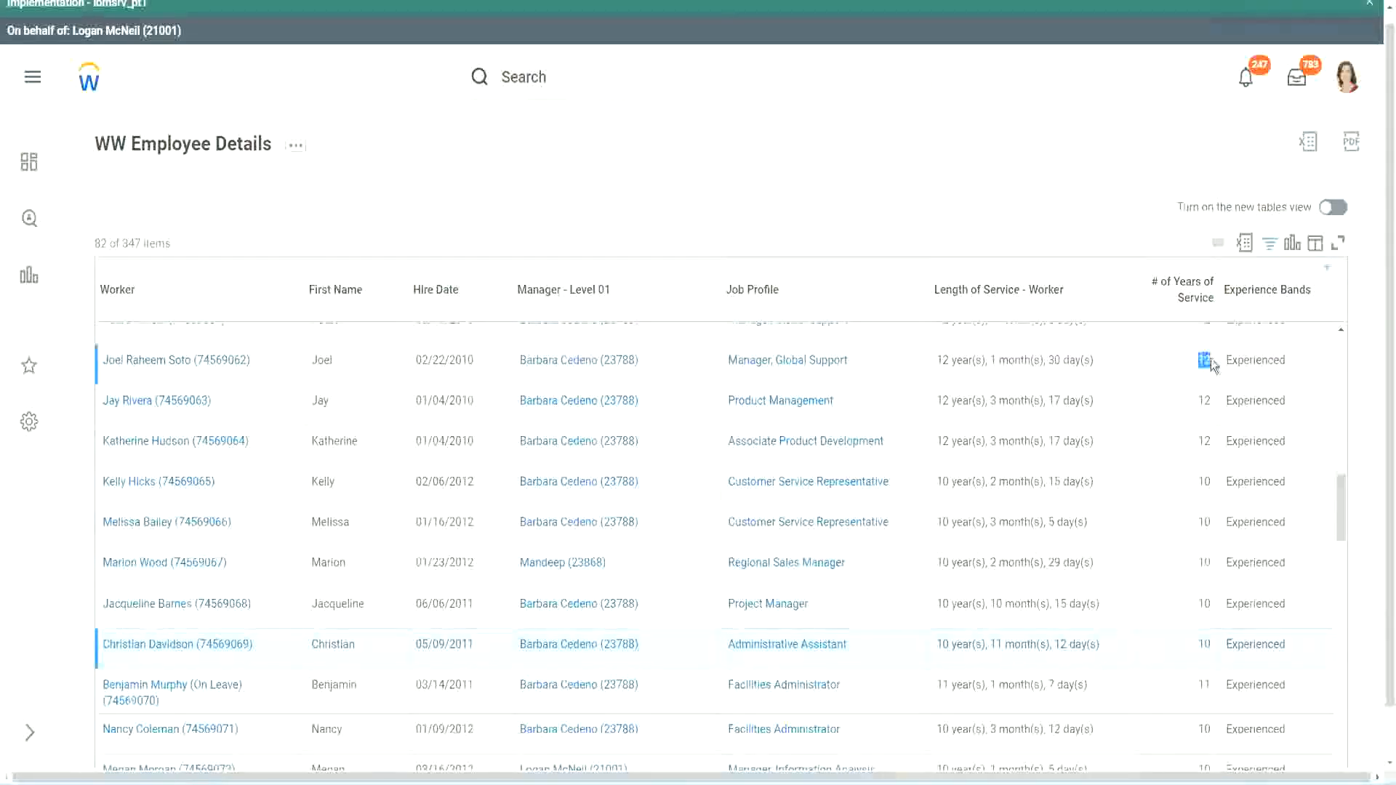
left_click_drag(937, 360, 1111, 353)
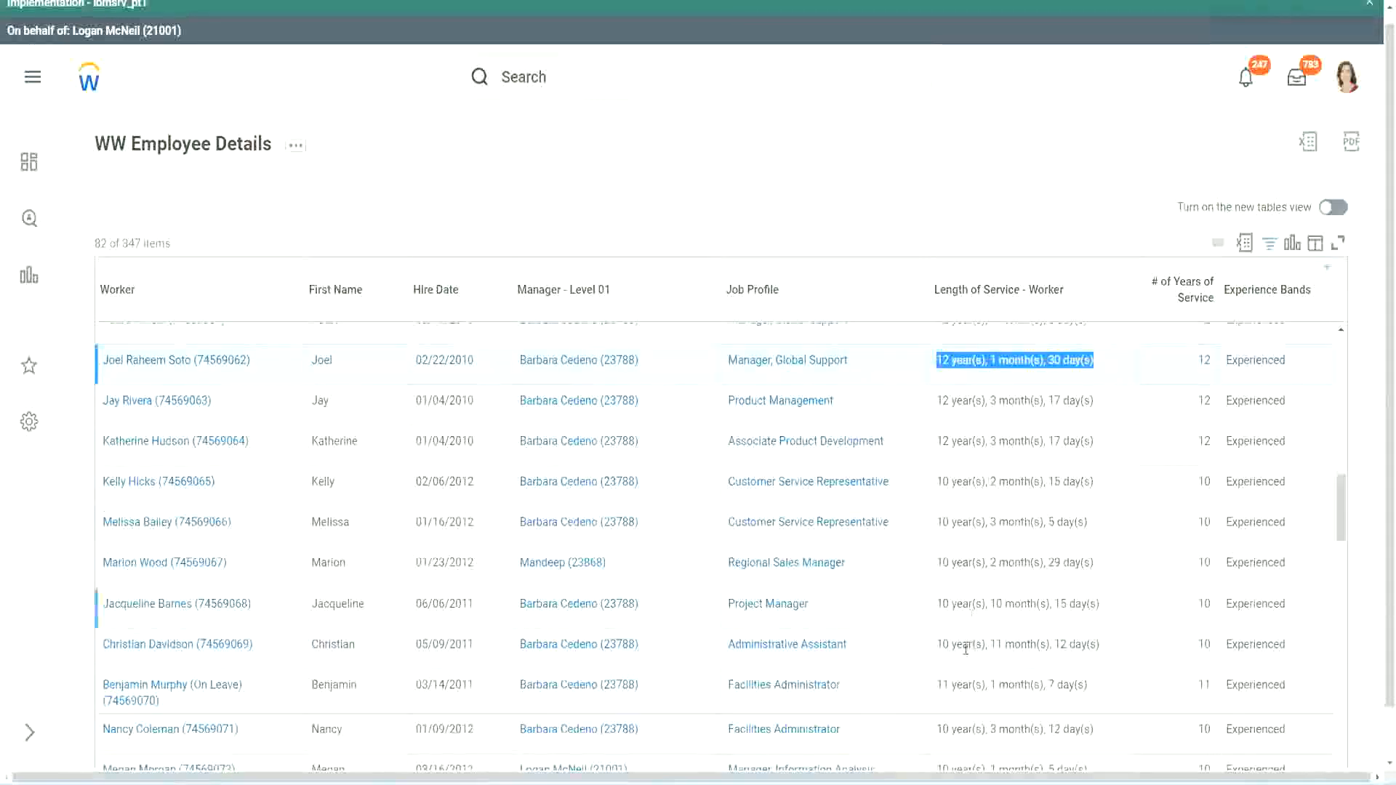
left_click(1083, 643)
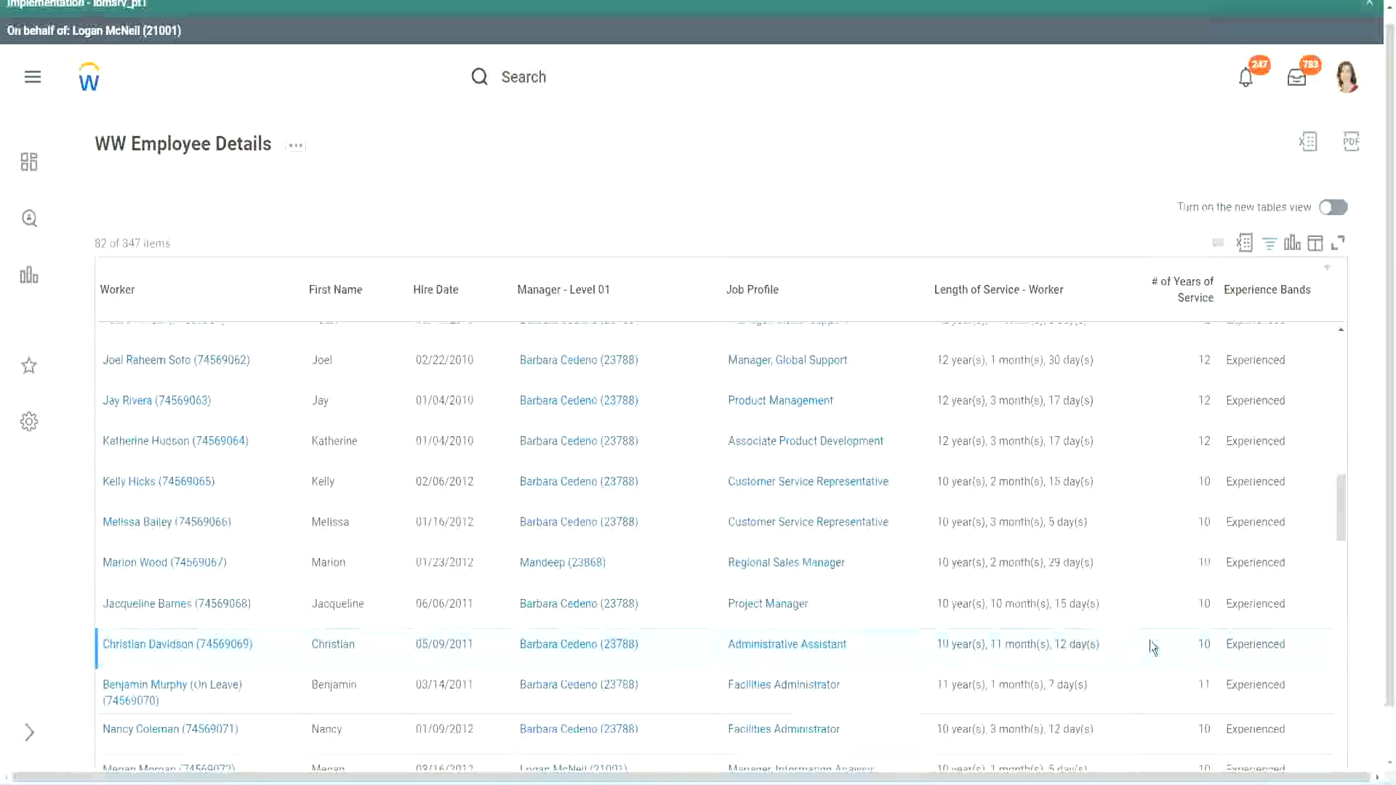
double_click(1202, 643)
left_click(1153, 649)
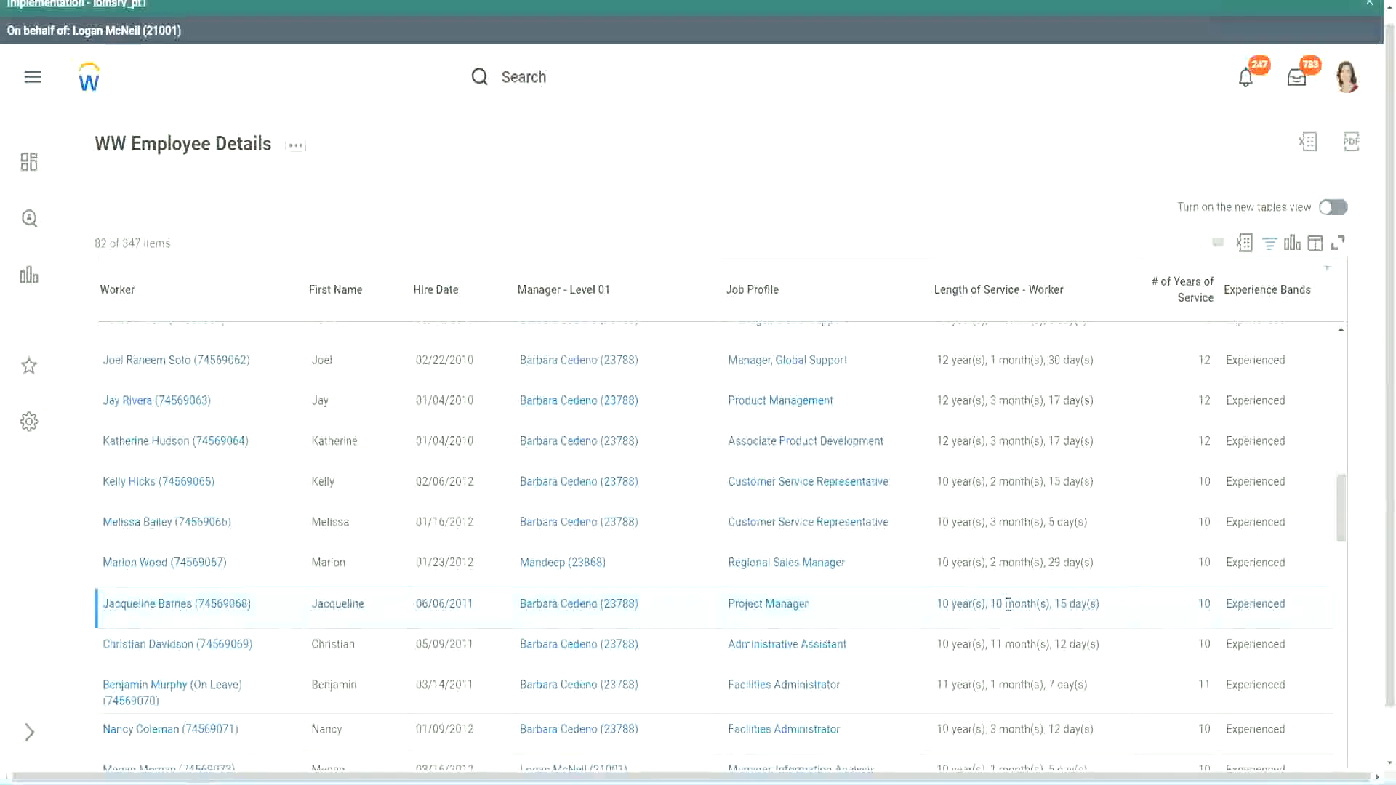
left_click_drag(990, 605, 1043, 605)
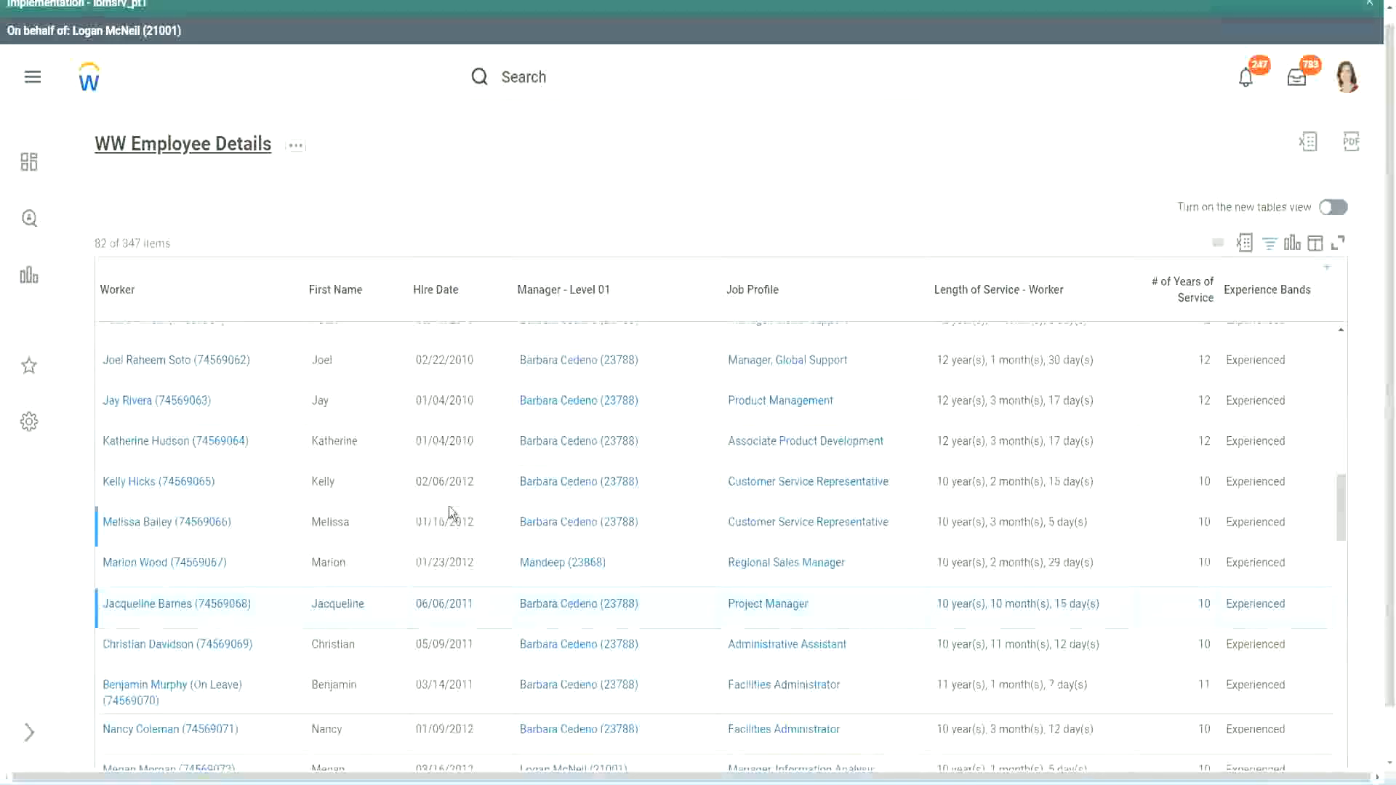
Open the calculated field behind the report's Experience Bands column in a new tab and dismiss the implementation banner
scroll(455, 502, "down", 5)
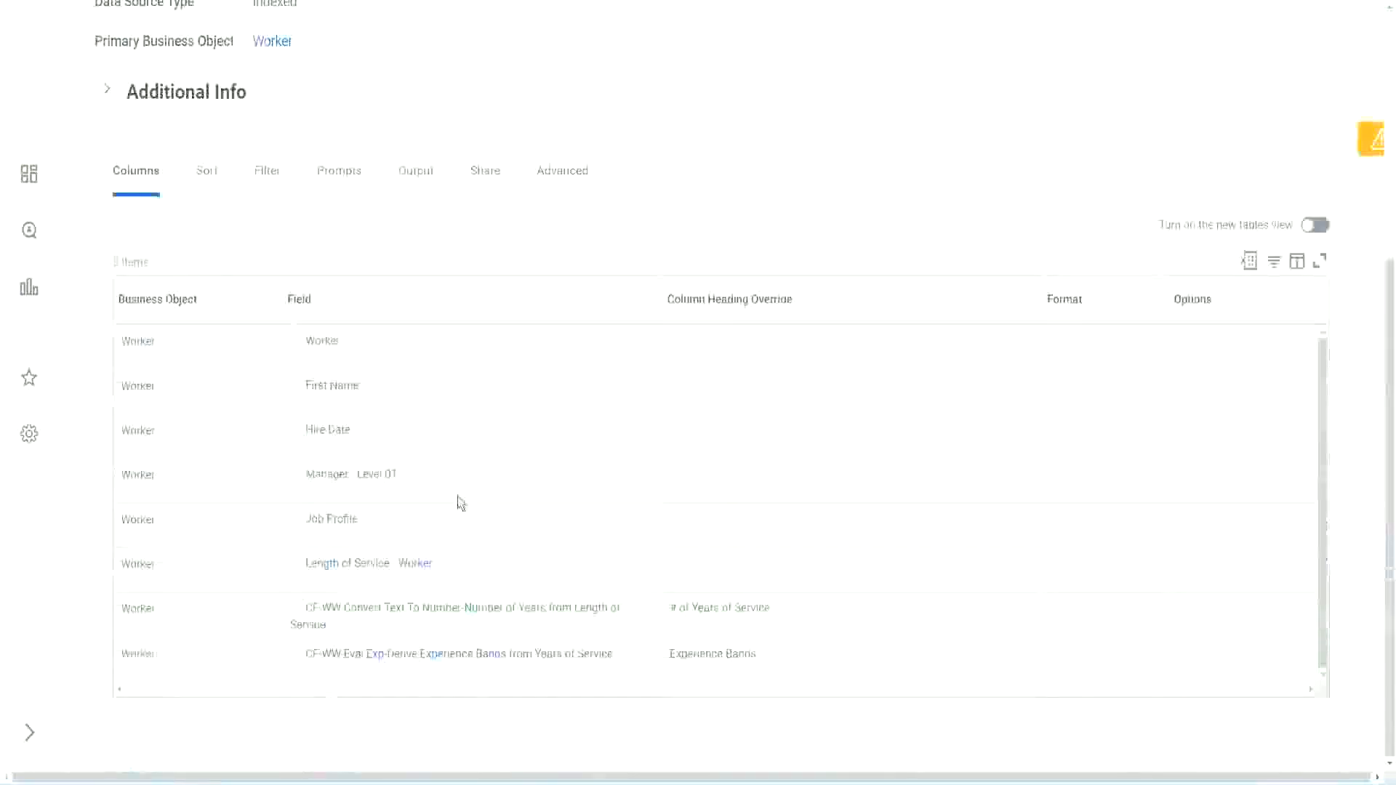
right_click(380, 661)
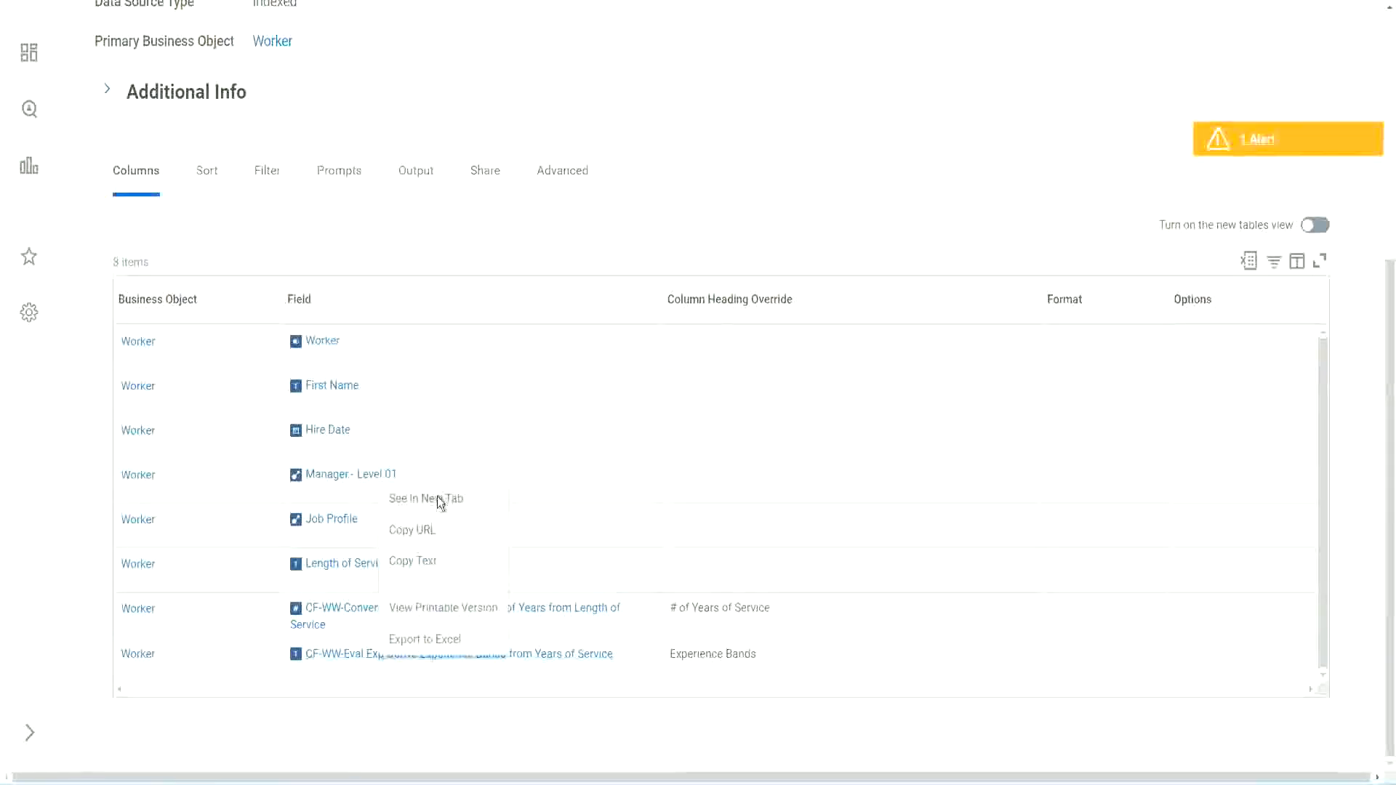
left_click(436, 499)
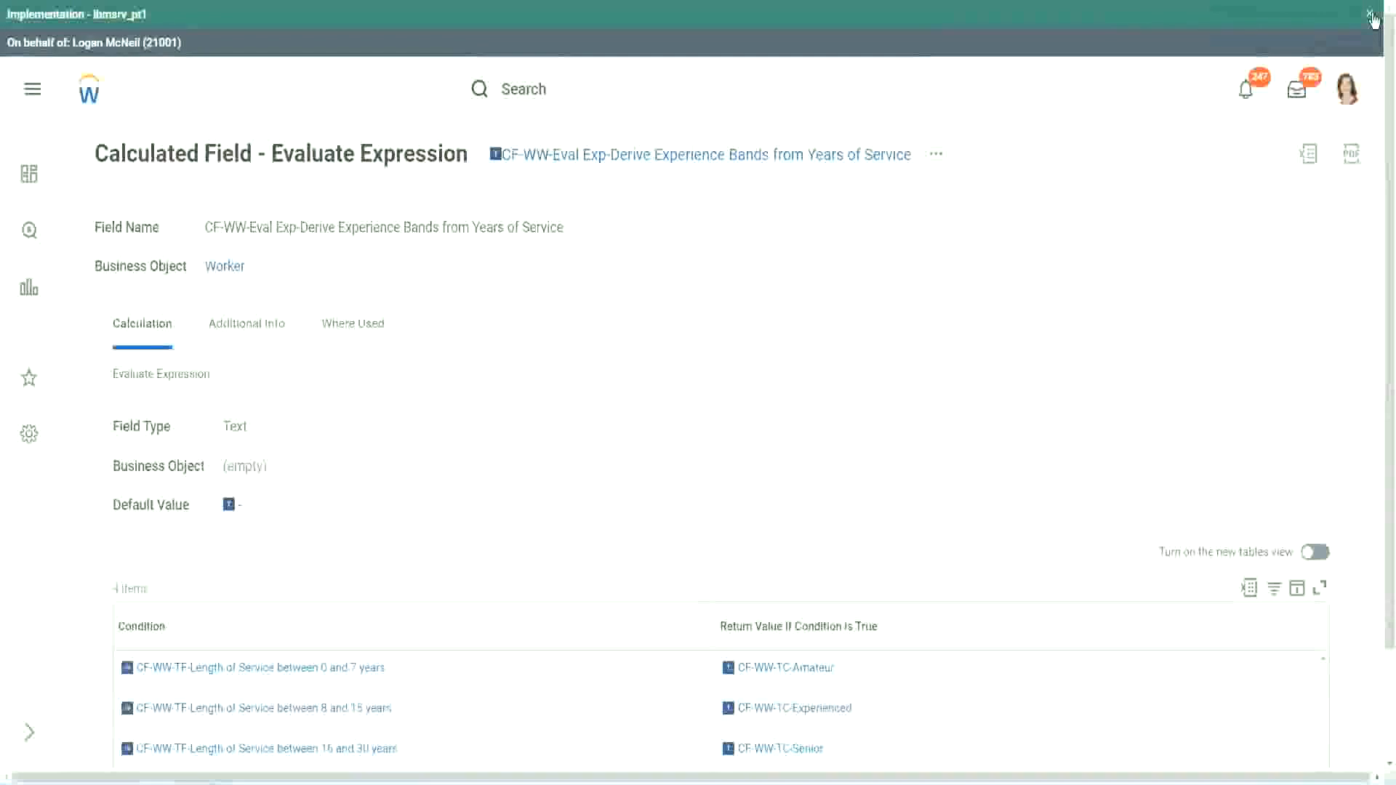
left_click(1370, 16)
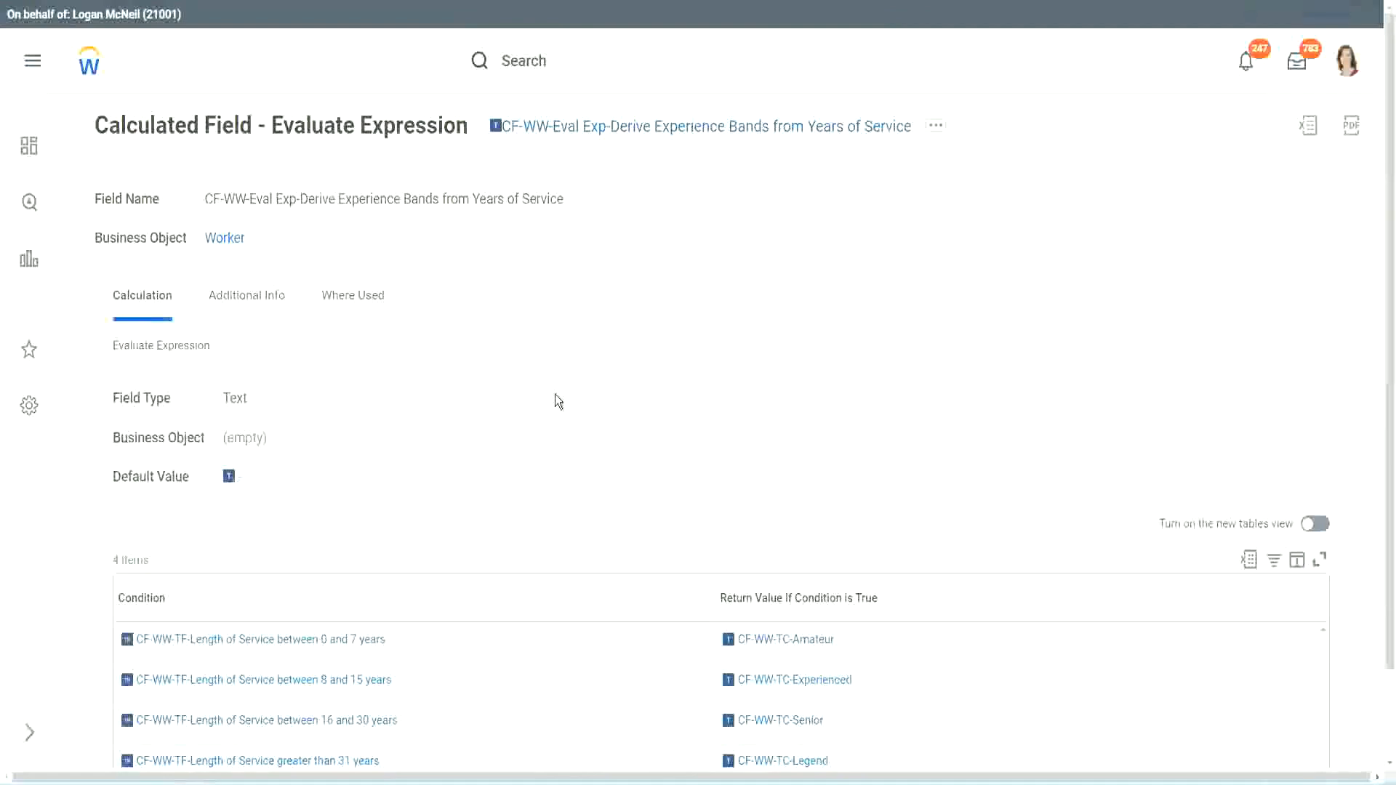
Review the Evaluate Expression conditions and copy the calculated field's name as text
scroll(582, 392, "down", 1)
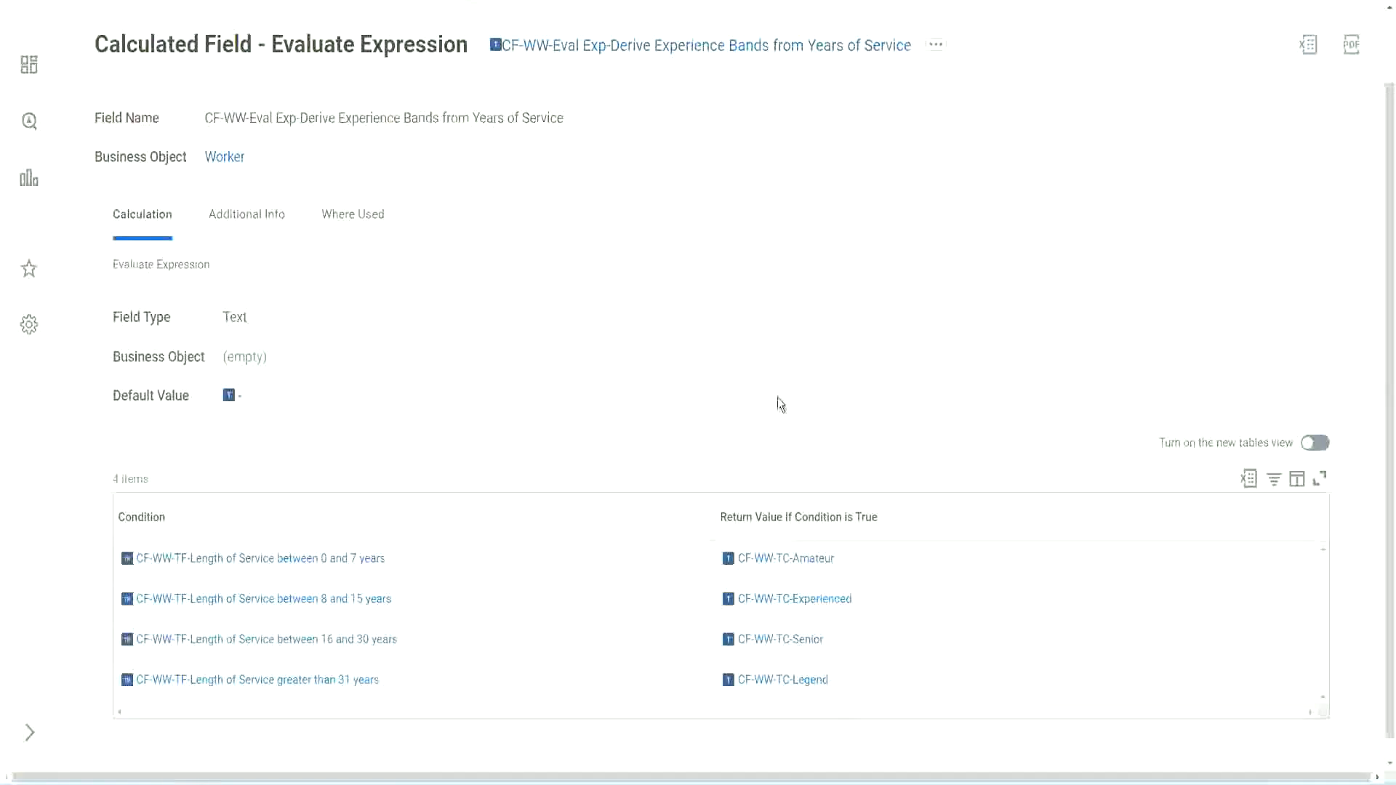
left_click(633, 513)
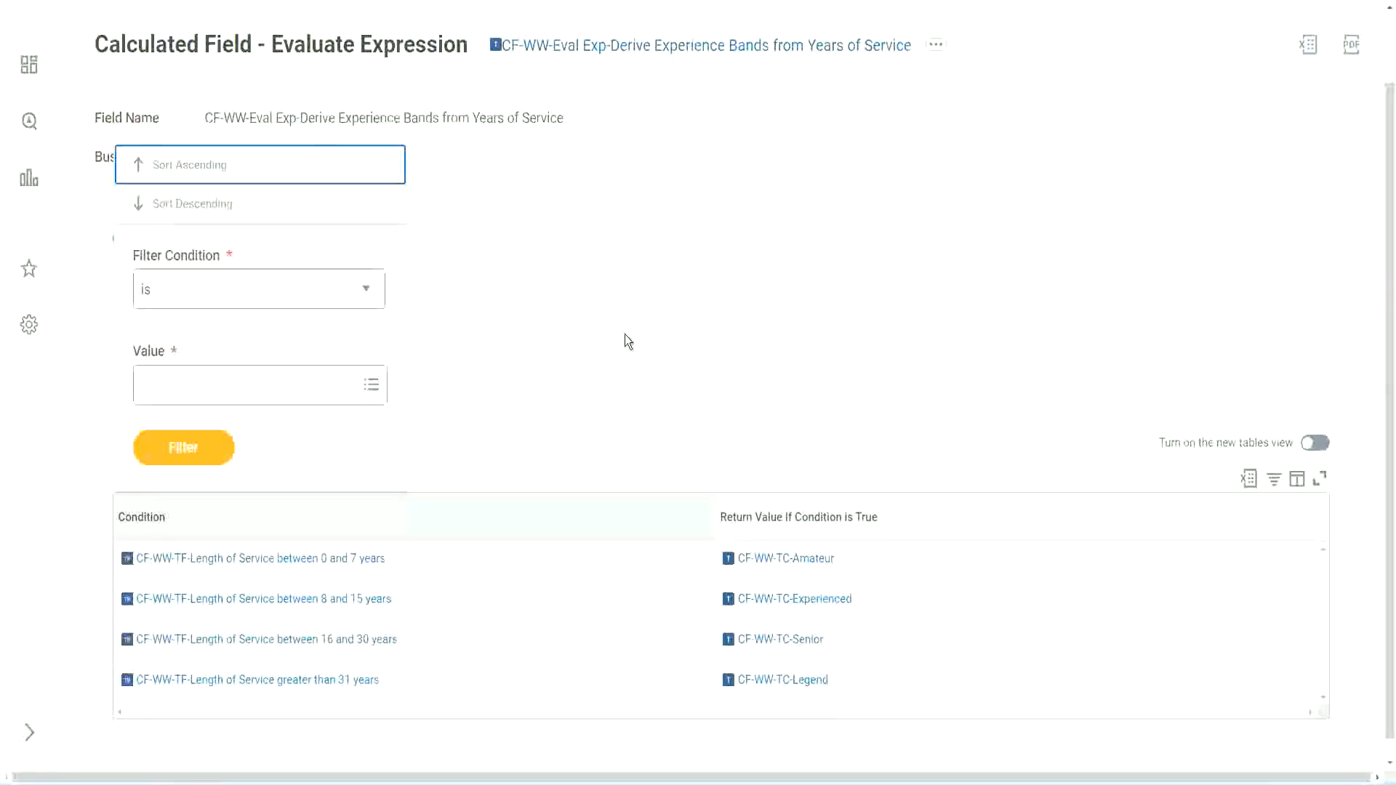
left_click(625, 335)
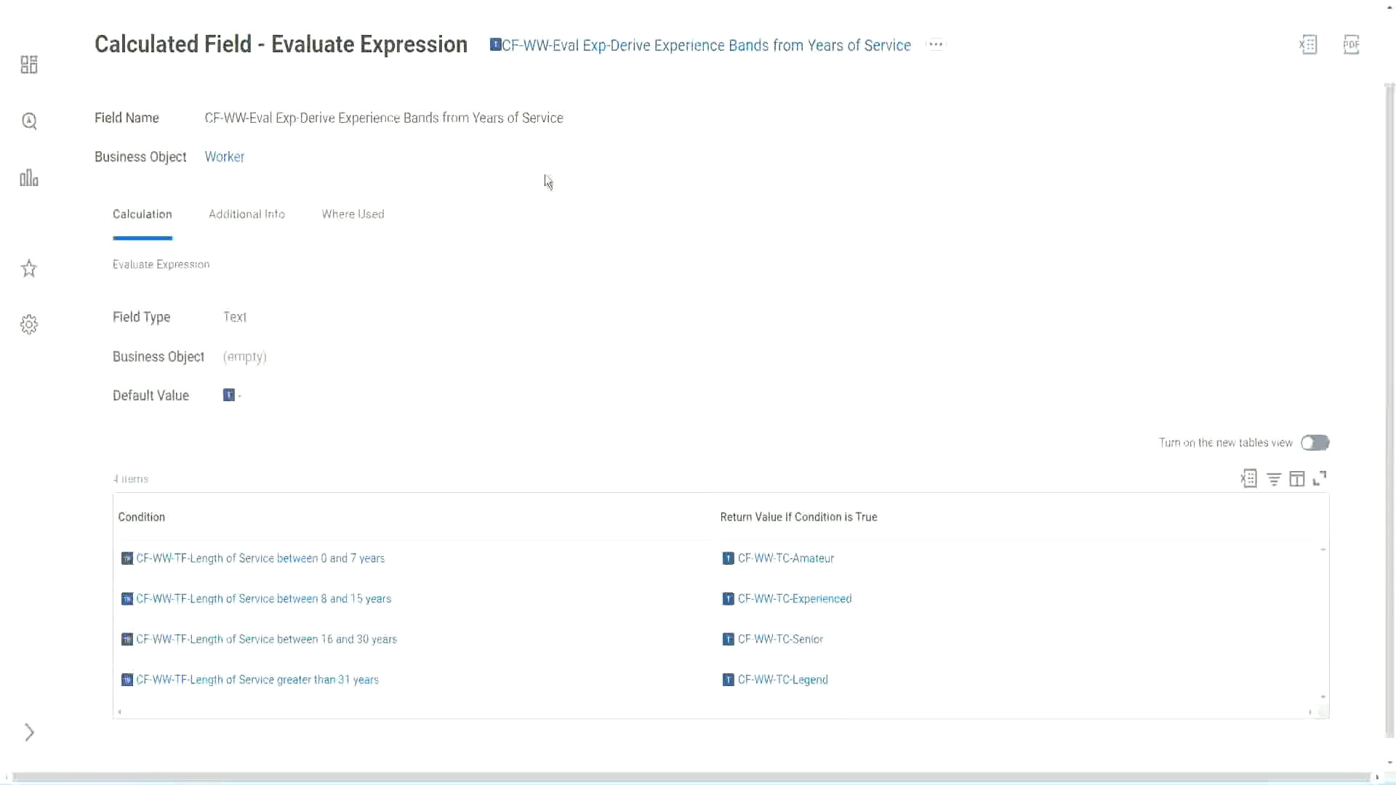
right_click(614, 52)
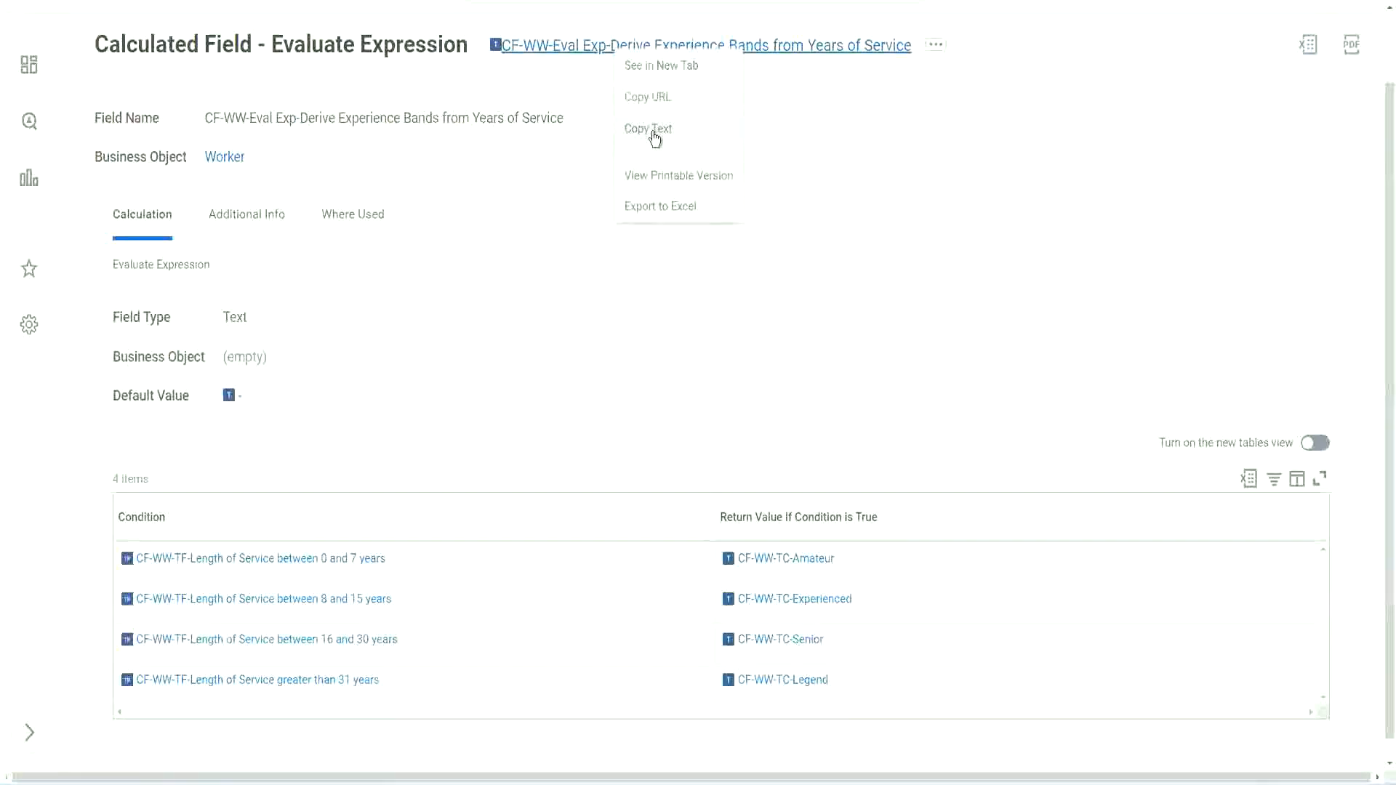
left_click(654, 131)
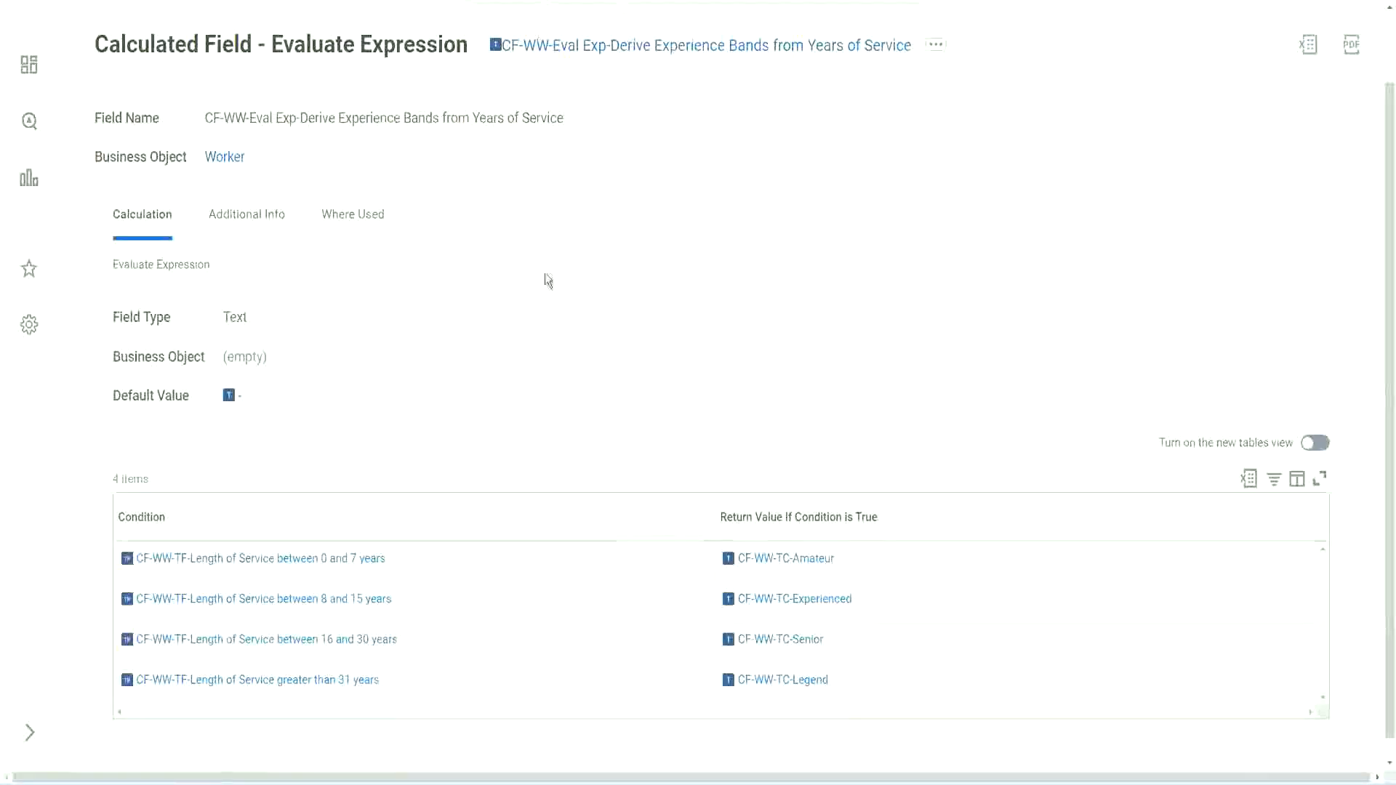
scroll(545, 294, "up", 1)
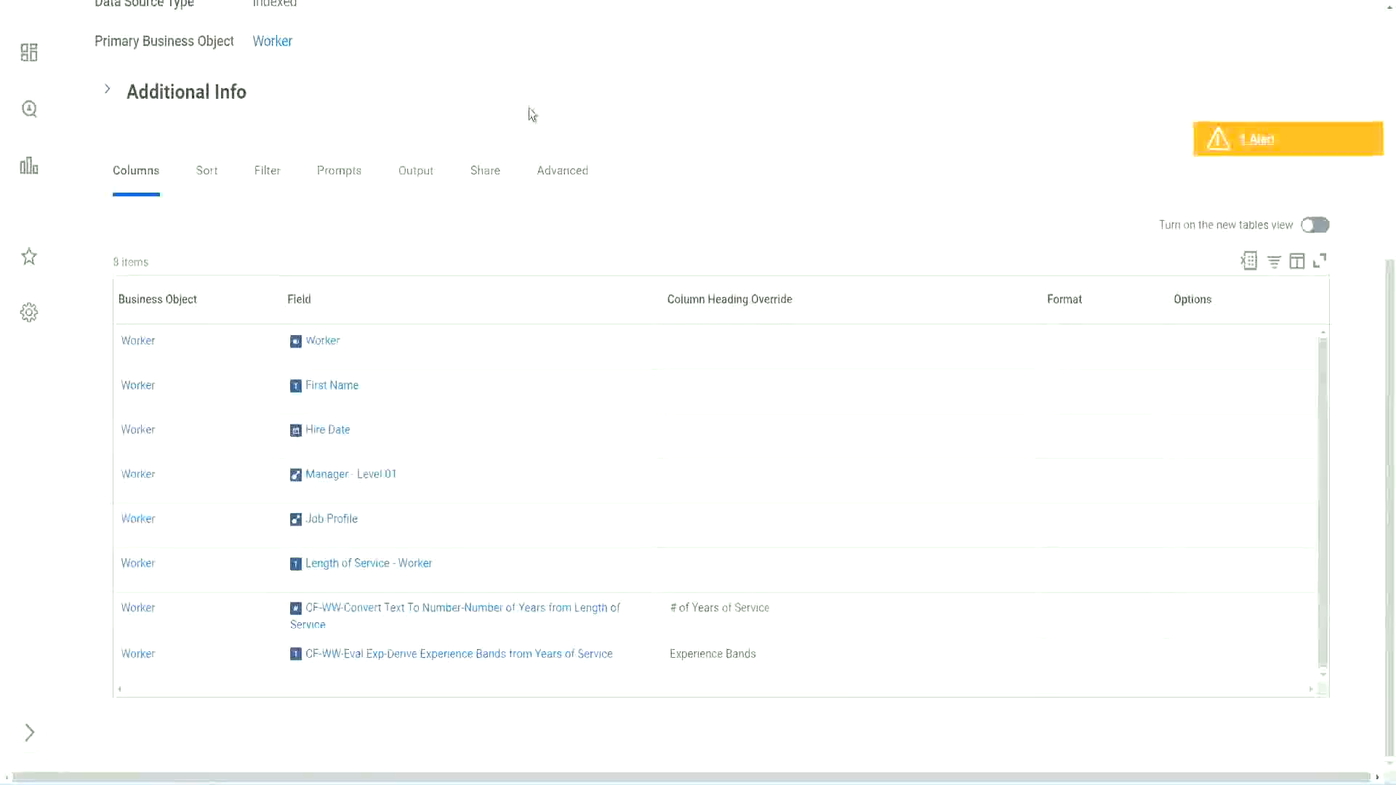
Return to the custom report definition, search for "create cal field" and start the Create Calculated Field task
scroll(530, 107, "up", 4)
left_click(567, 86)
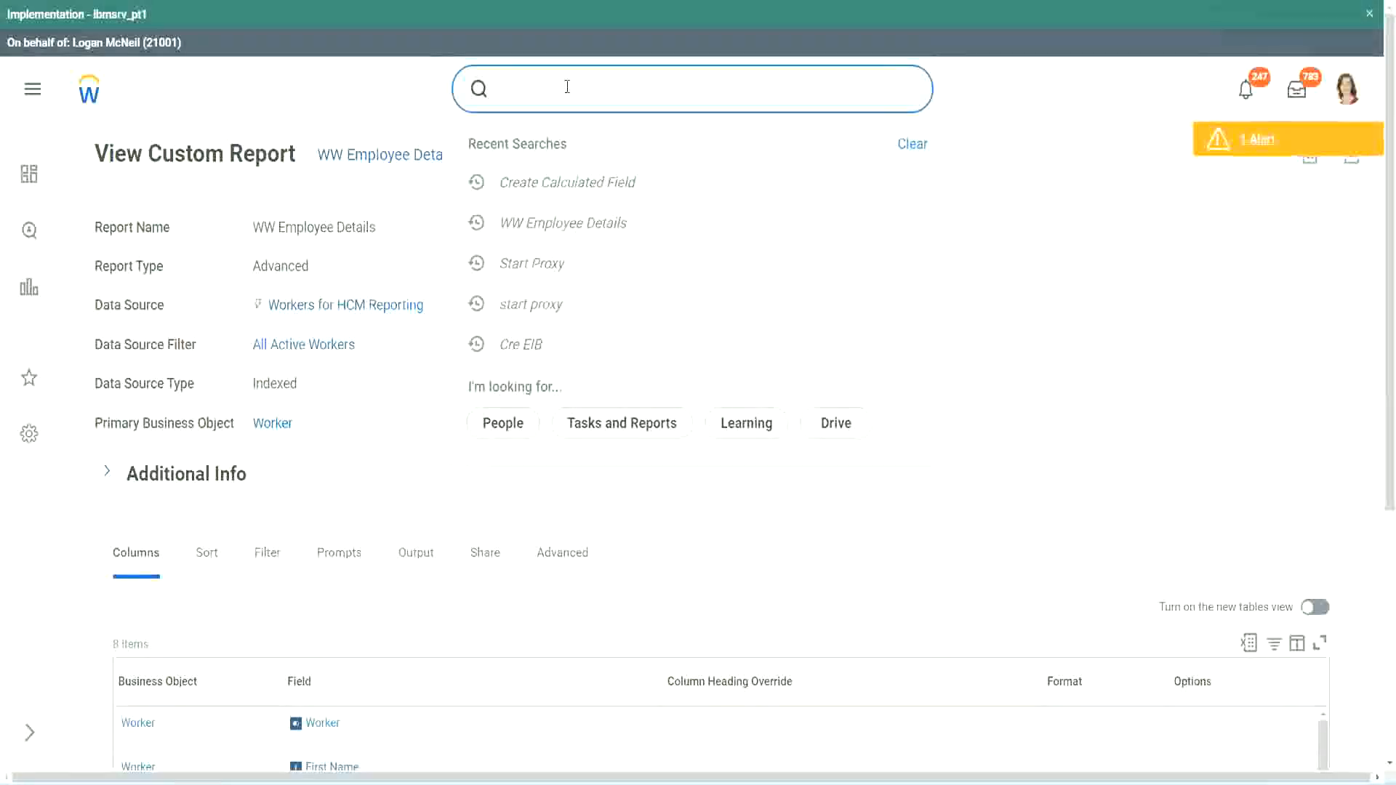
type("create cal field")
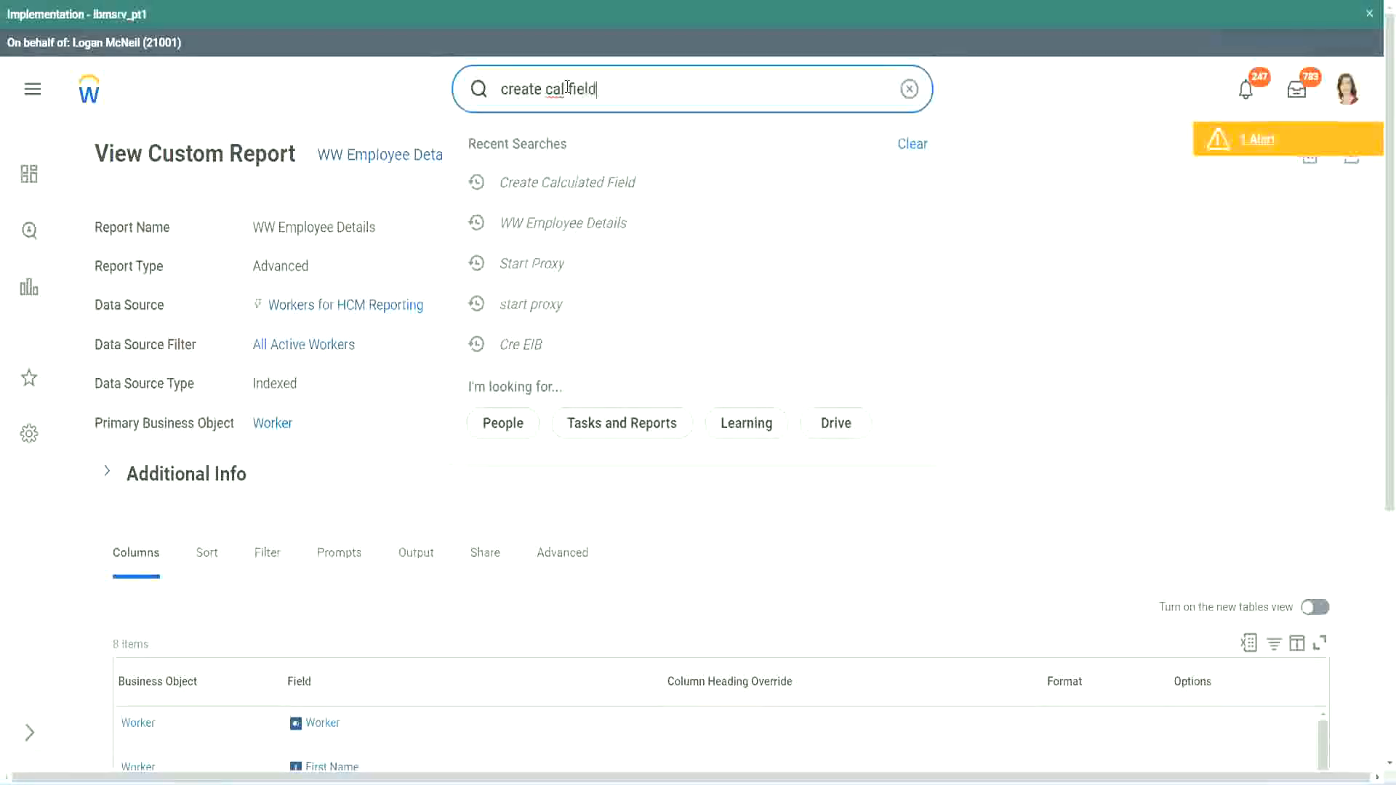
left_click(583, 150)
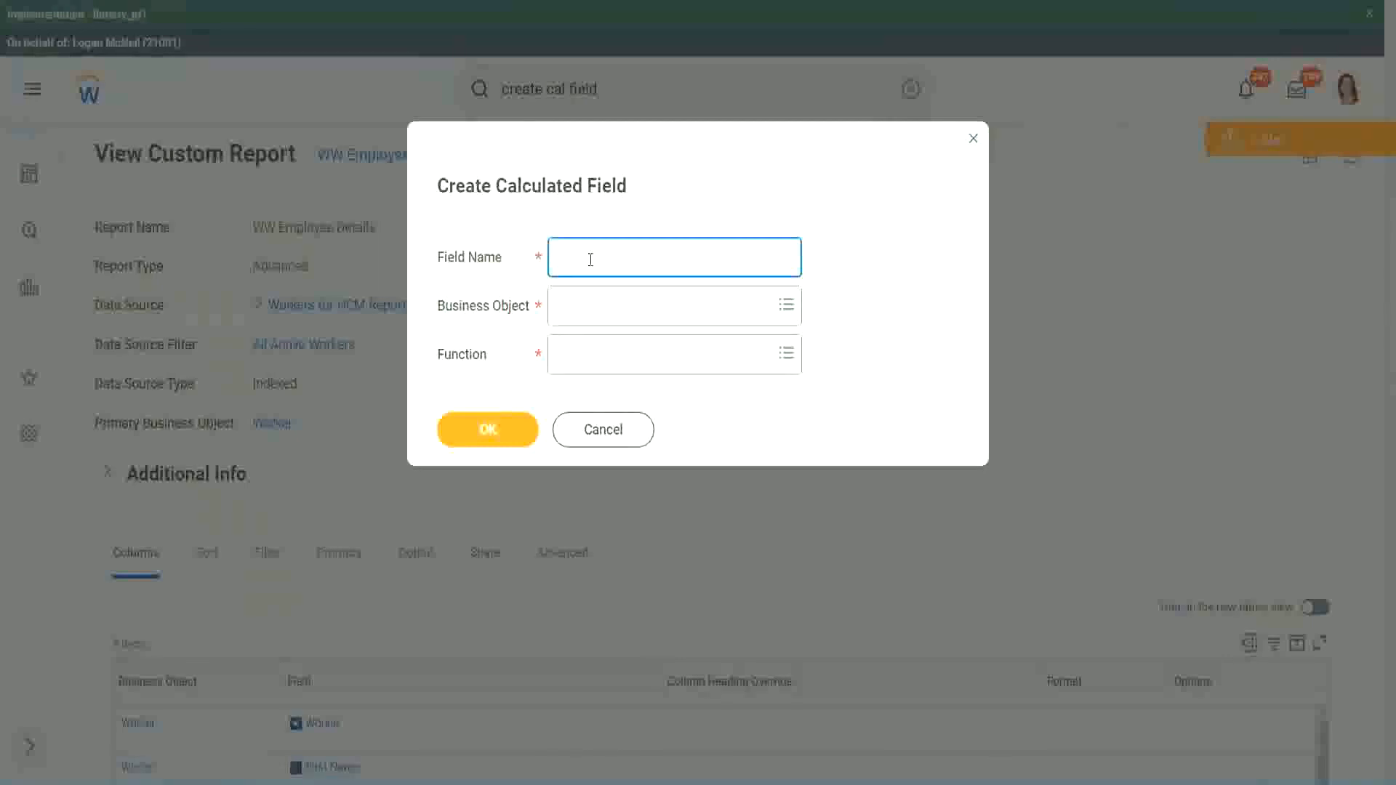
Paste the copied name as the field name and insert "Bands" after "CF-WW-Eval Exp"
key("ctrl+v")
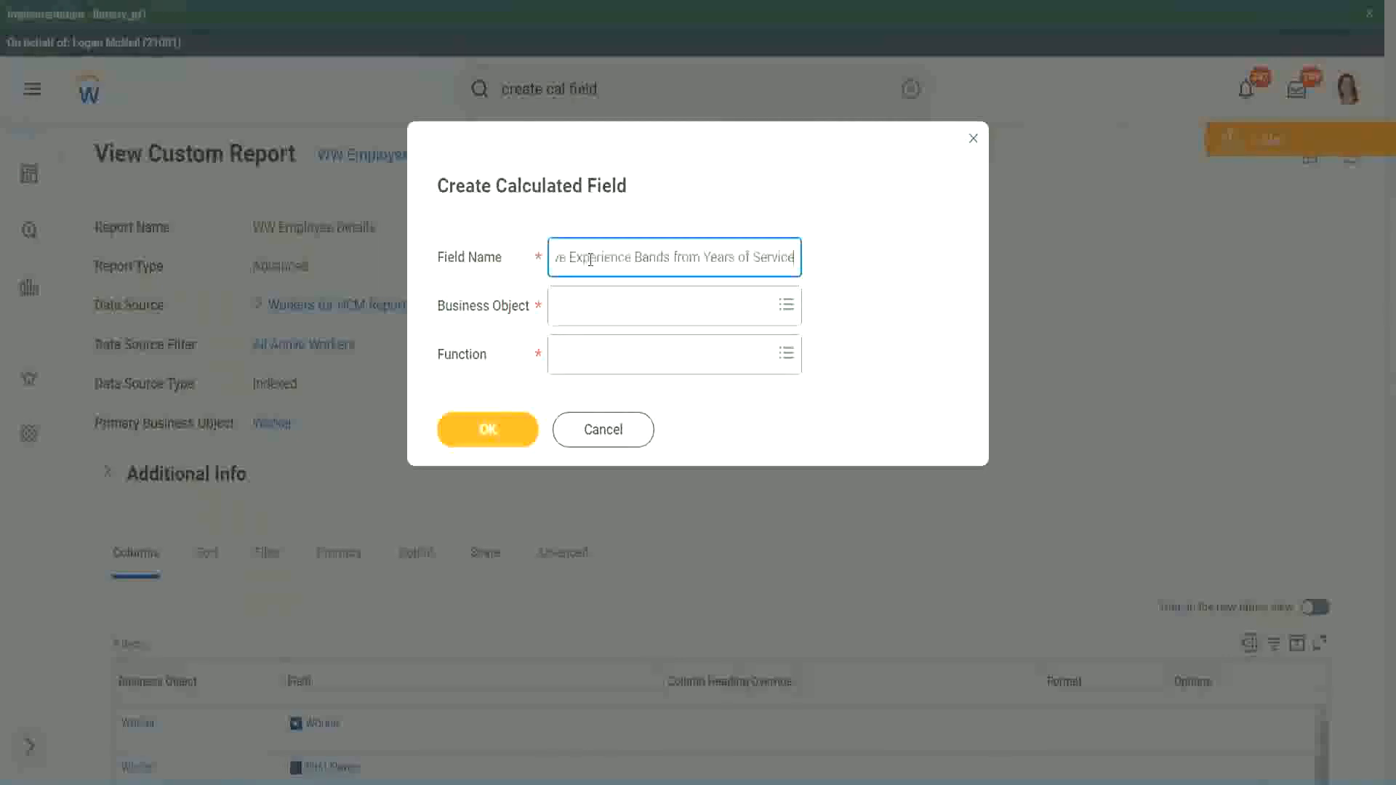
left_click_drag(631, 257, 509, 238)
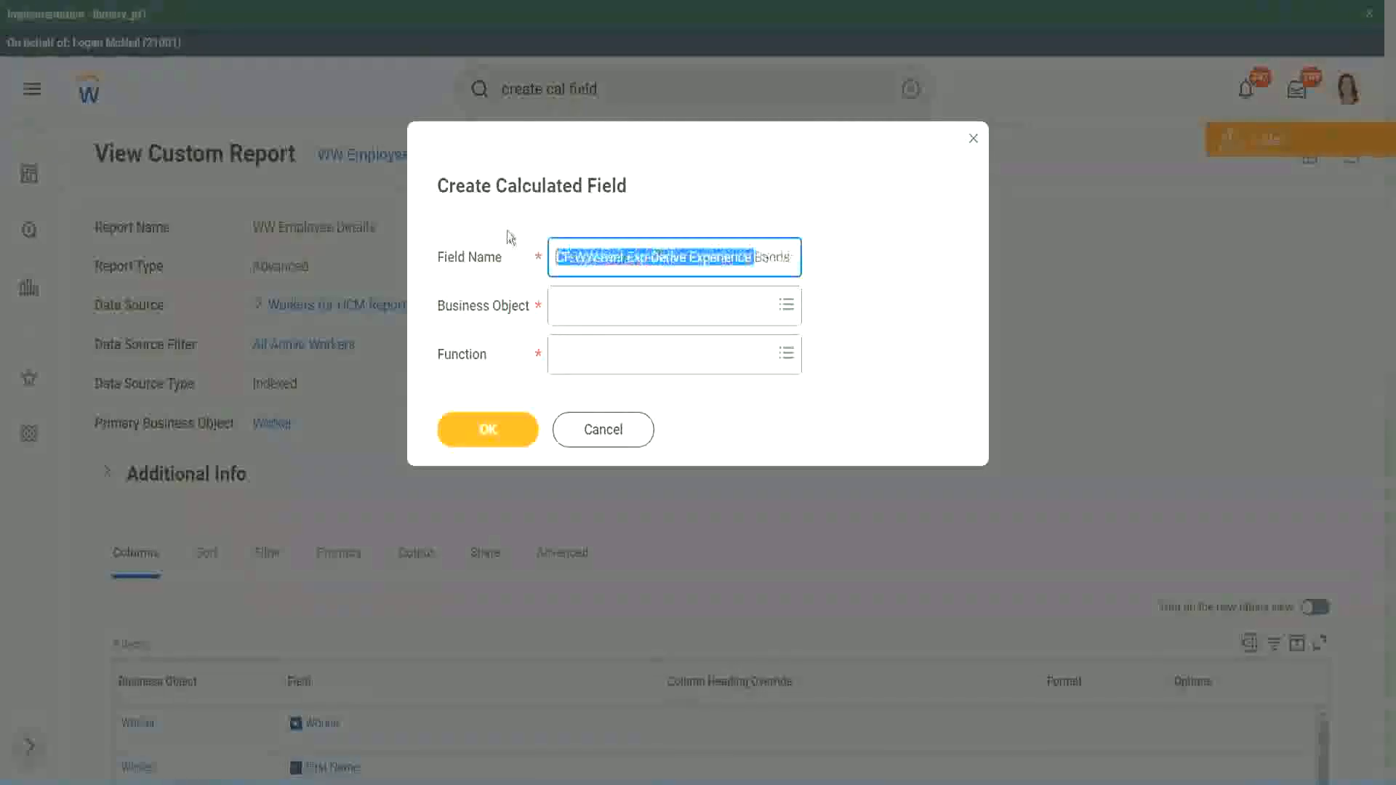
left_click(633, 260)
left_click_drag(627, 259, 646, 255)
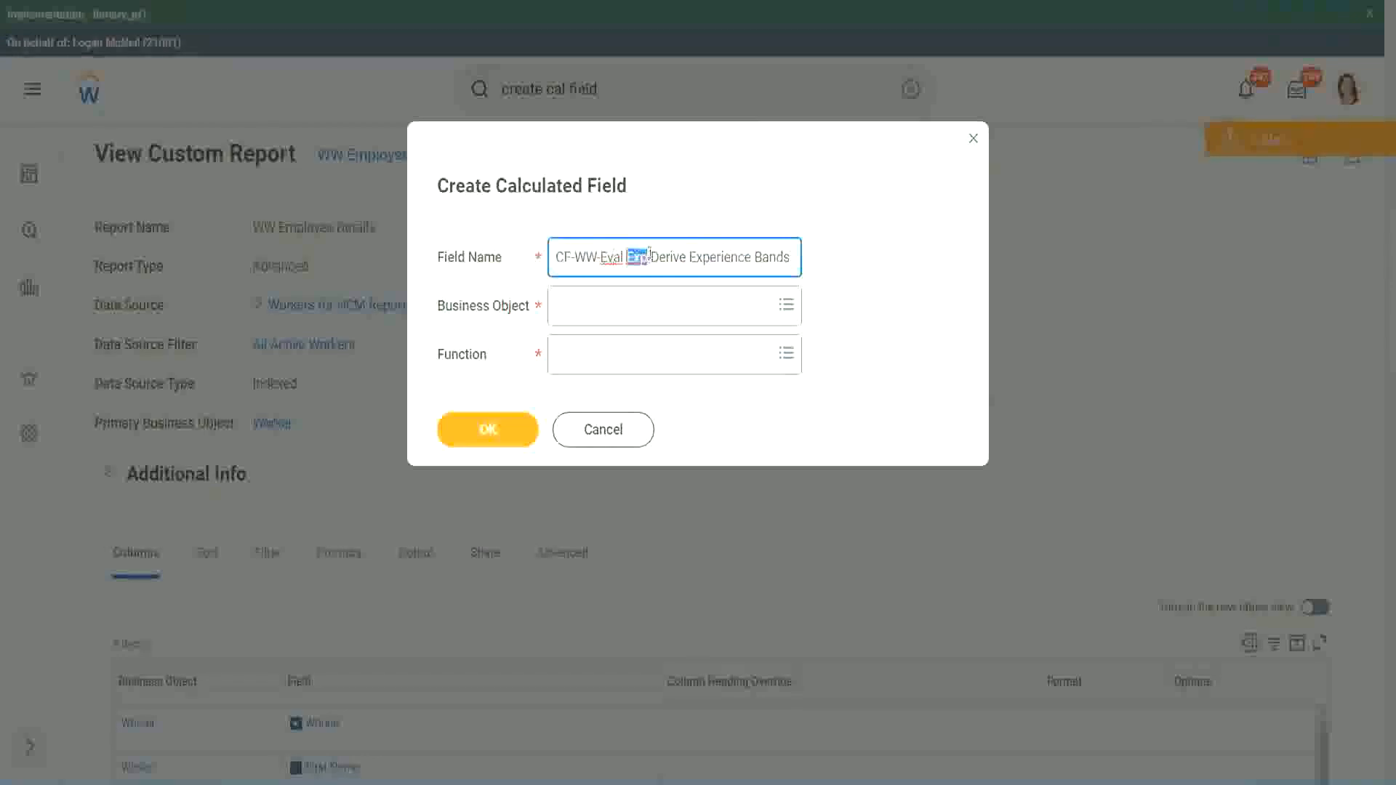
left_click(646, 256)
type("bands")
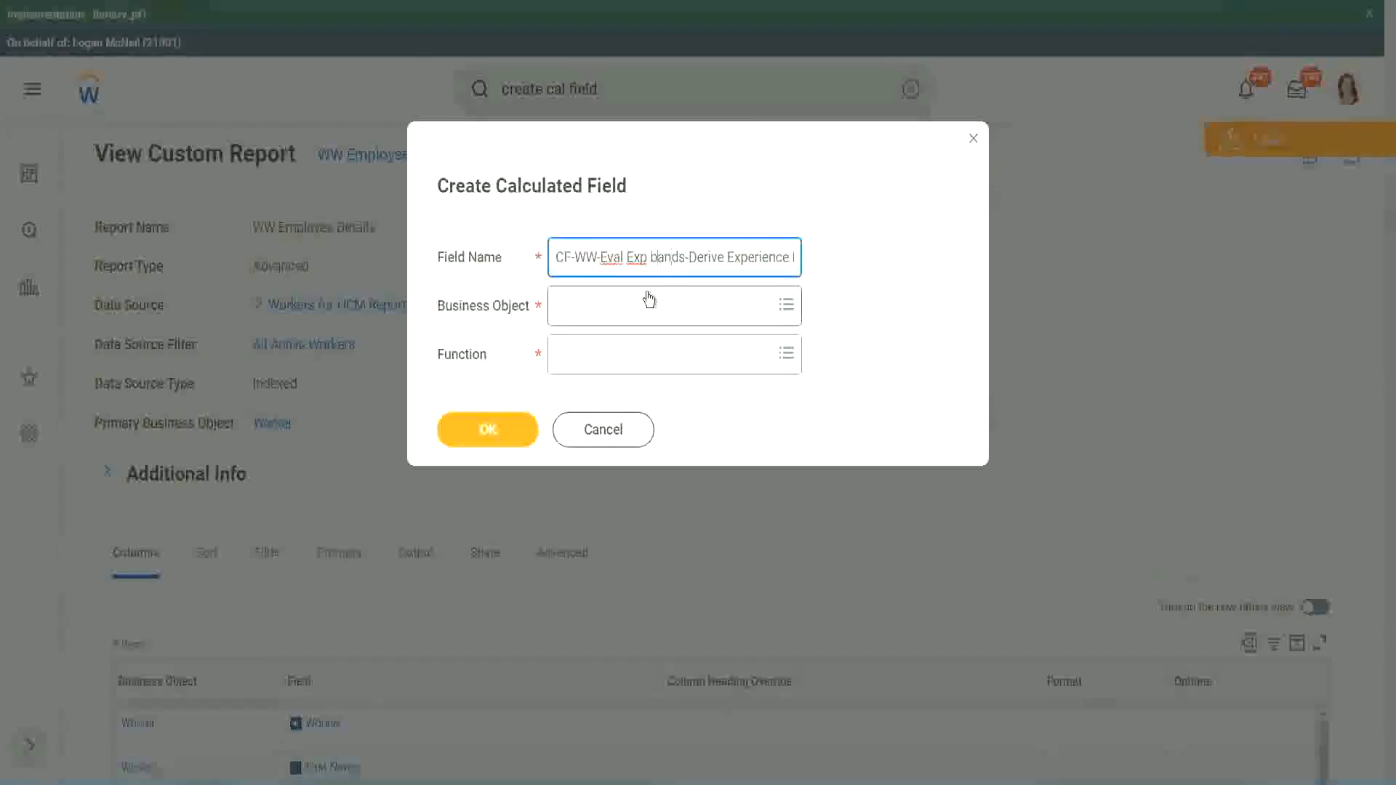
key("Left")
key("Left")
key("Left")
key("Left")
key("shift+Left")
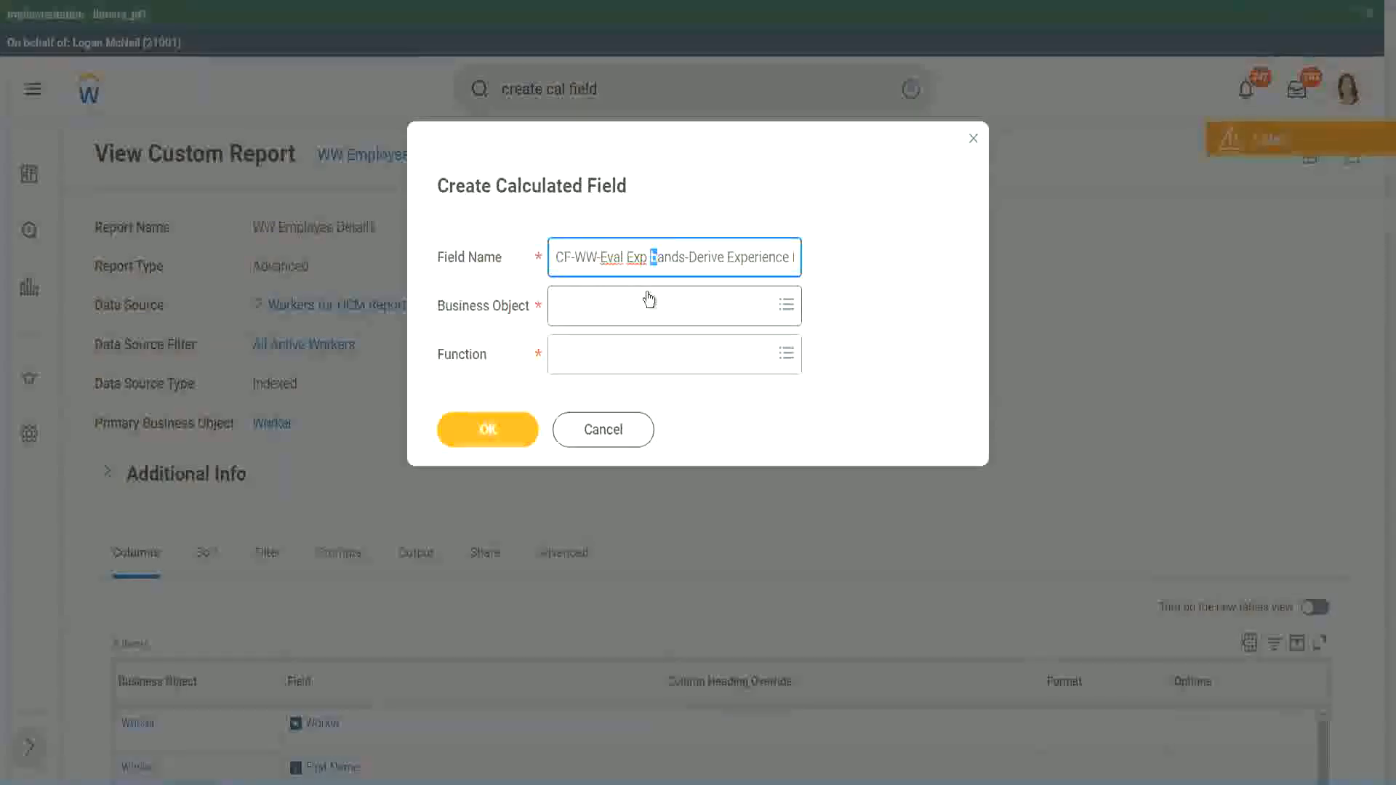
type("B")
key("Right")
key("Right")
key("Right")
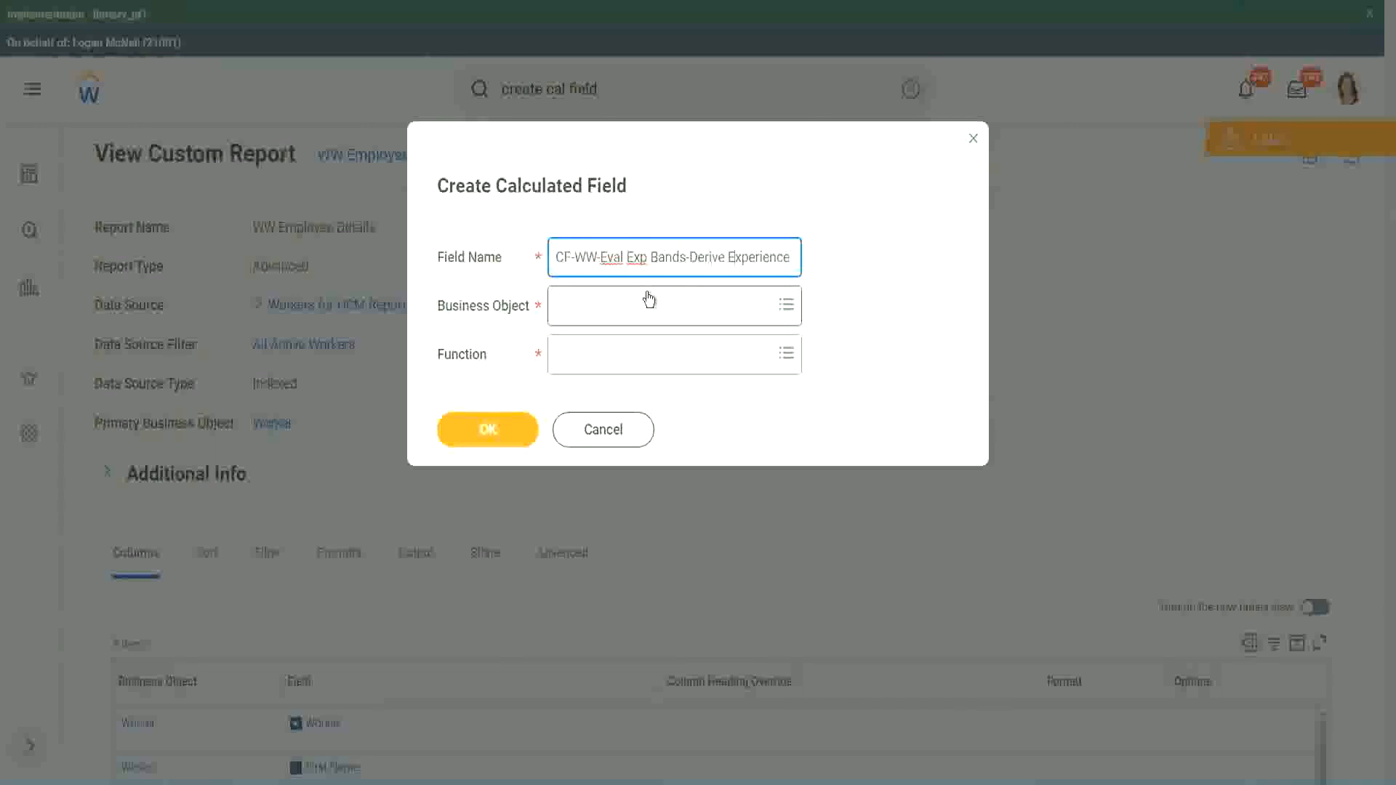
Replace "Derive" with "Determine" in the field name, making it CF-WW-Eval Exp Bands-Determine Experience Bands from Years of Service
key("End")
type("Bands from Years of")
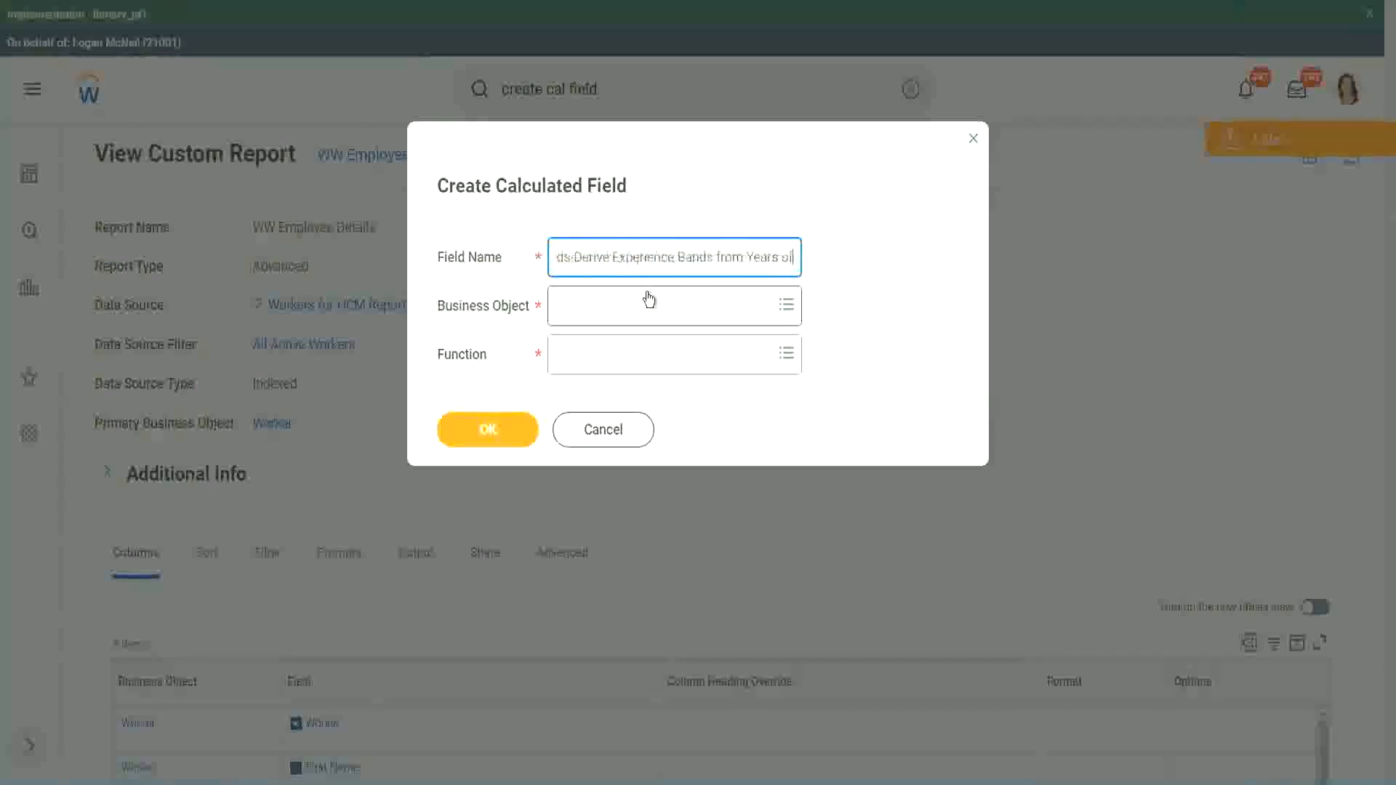
key("Left")
key("Left")
key("Left")
key("Left")
key("Left")
key("Left")
key("Left")
key("Left")
key("Left")
key("Left")
key("Left")
key("Left")
key("Left")
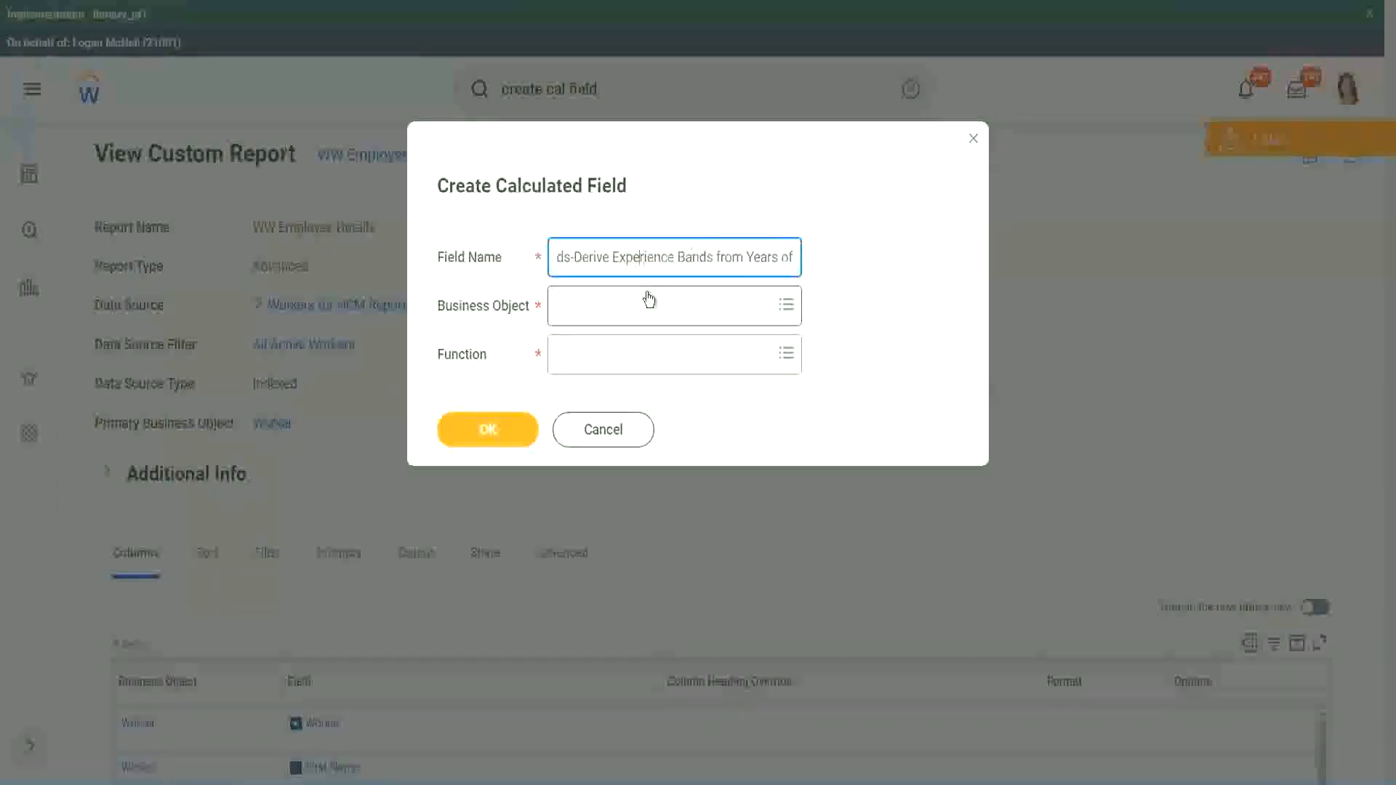
key("shift+Left")
key("shift+Left")
key("shift+Left")
key("shift+Left")
key("shift+Left")
key("shift+Left")
type("Determine")
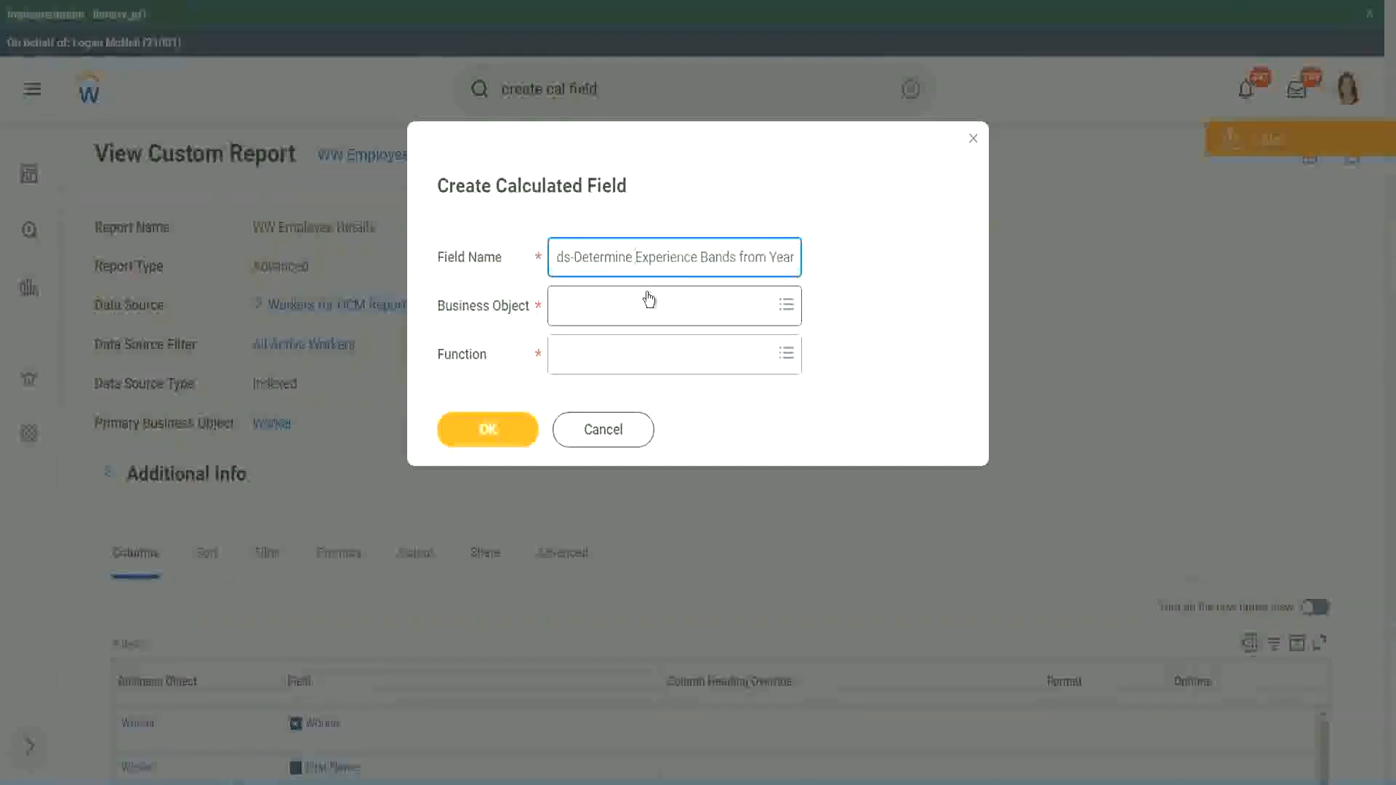
key("End")
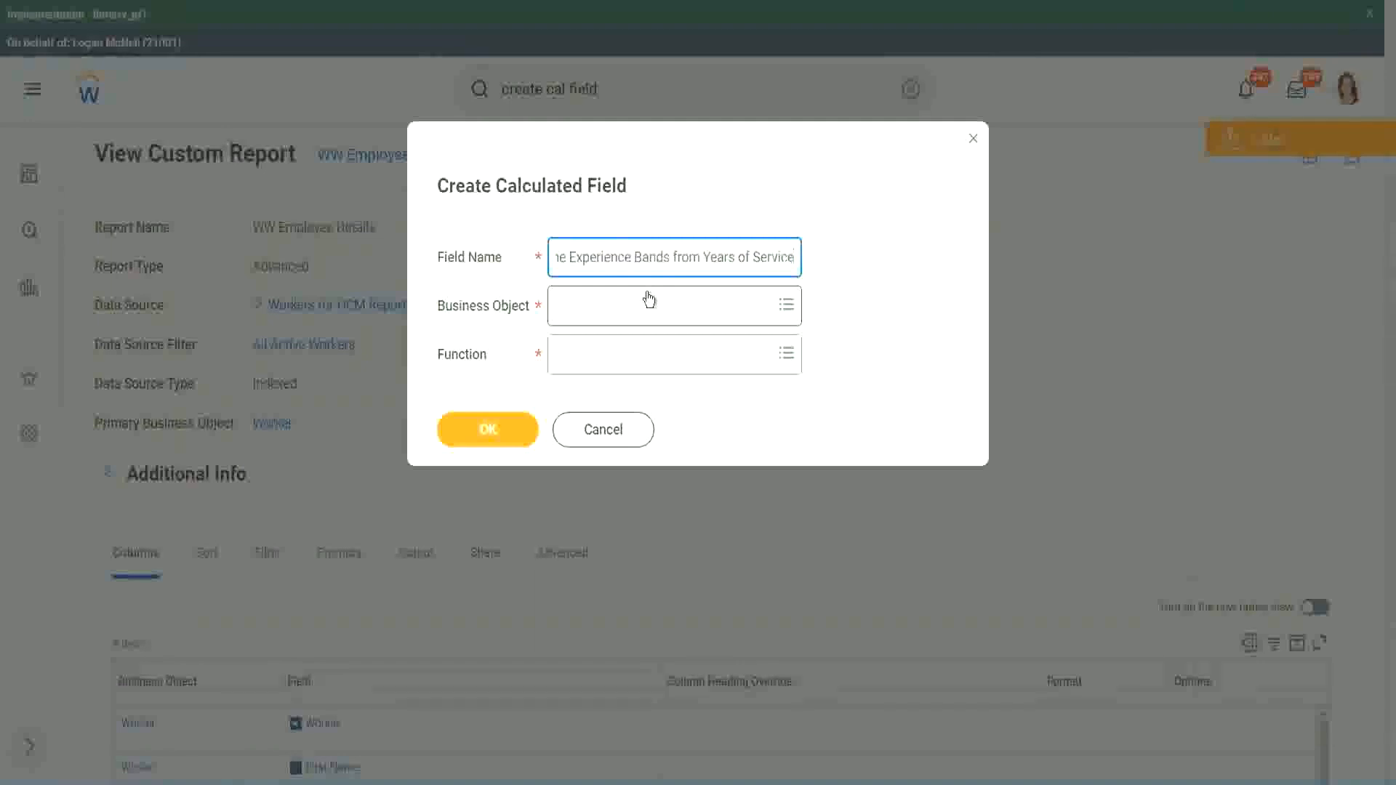
Set the calculated field's business object to Worker and its function to Evaluate Expression Band
left_click(622, 314)
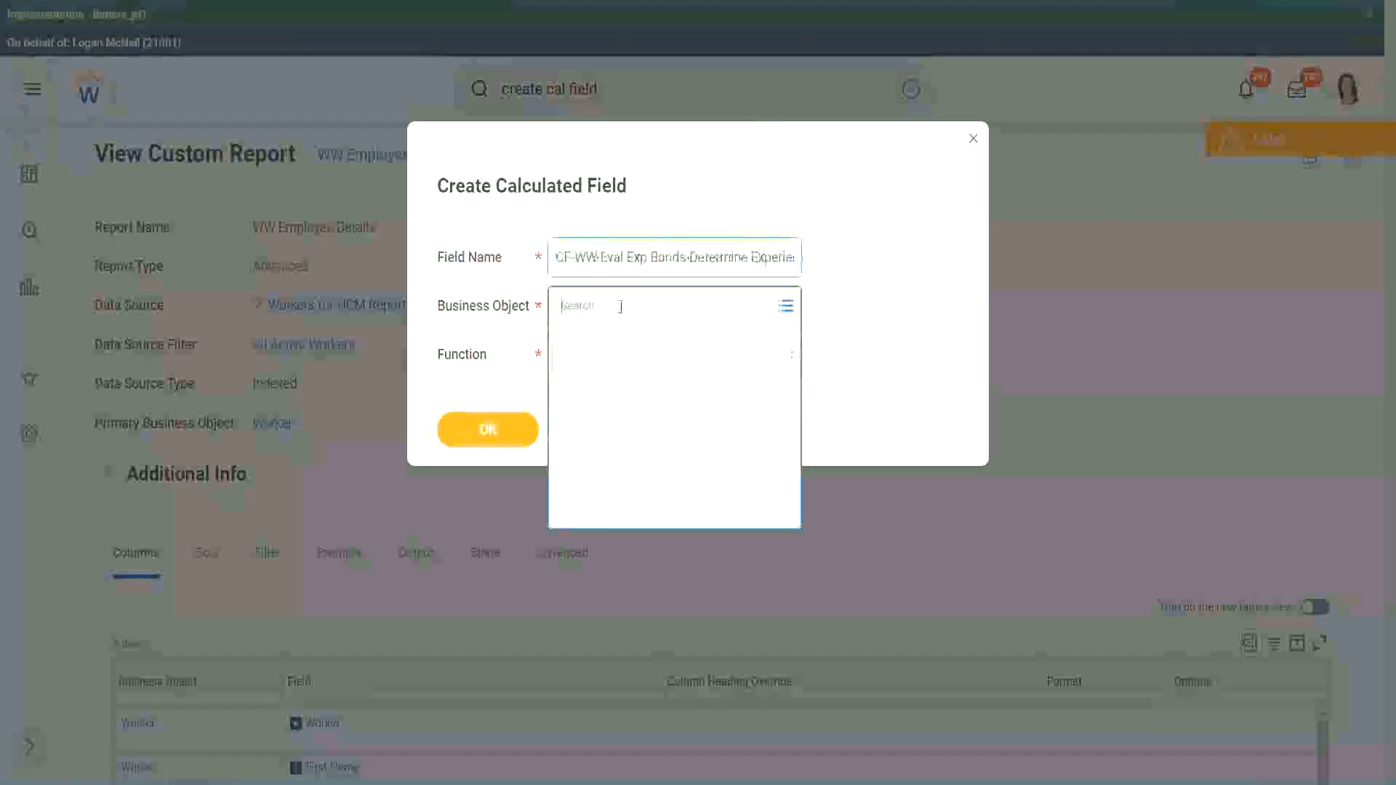
type("work")
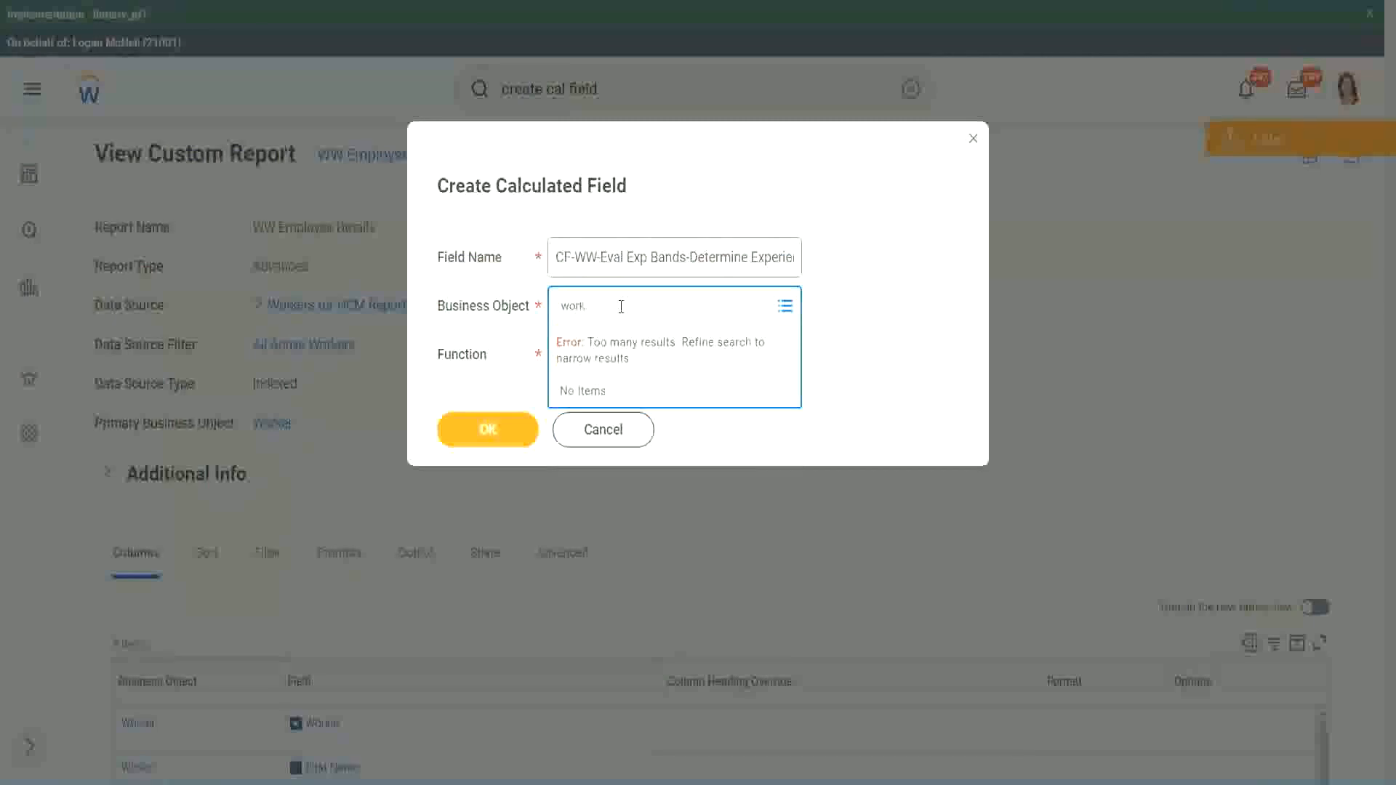
type("er")
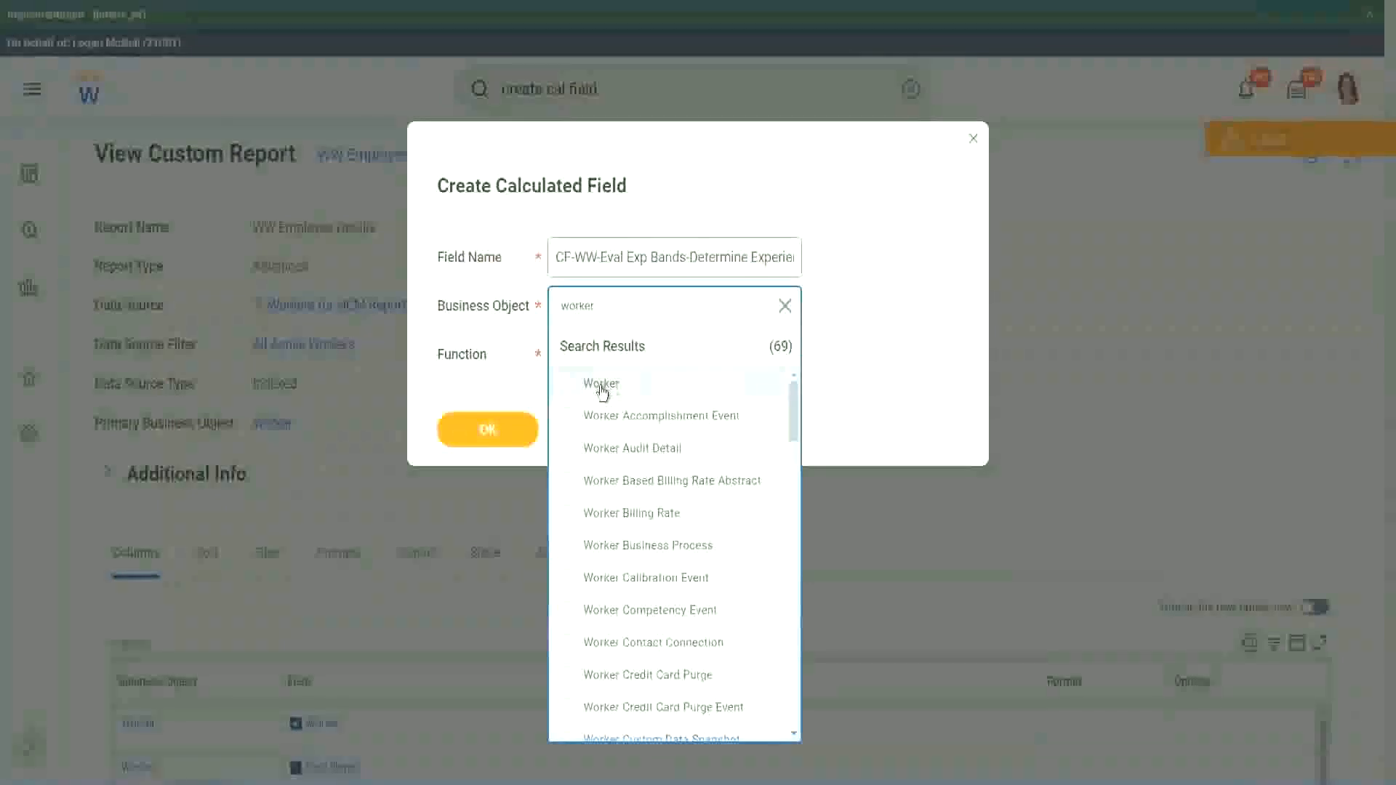
left_click(587, 382)
left_click(590, 350)
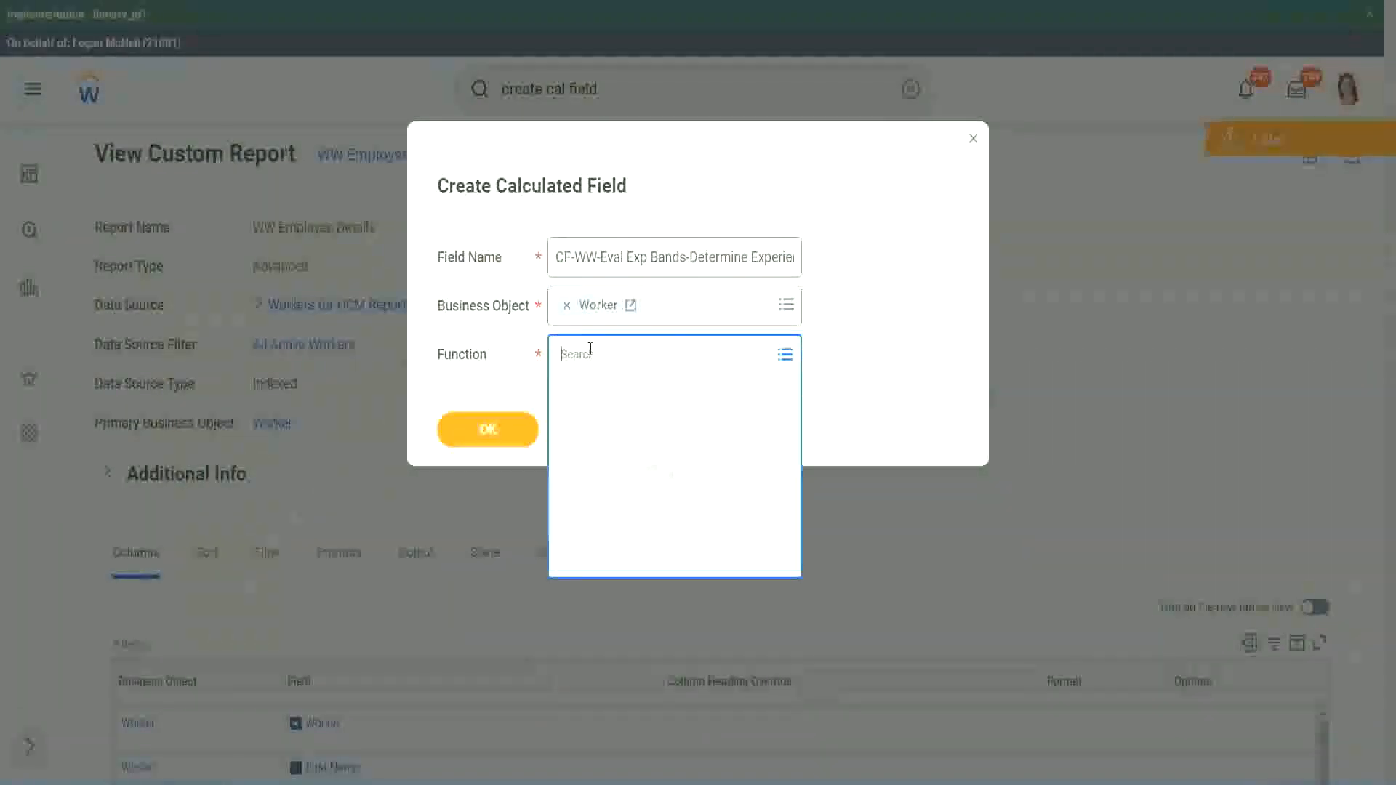
type("eval exp")
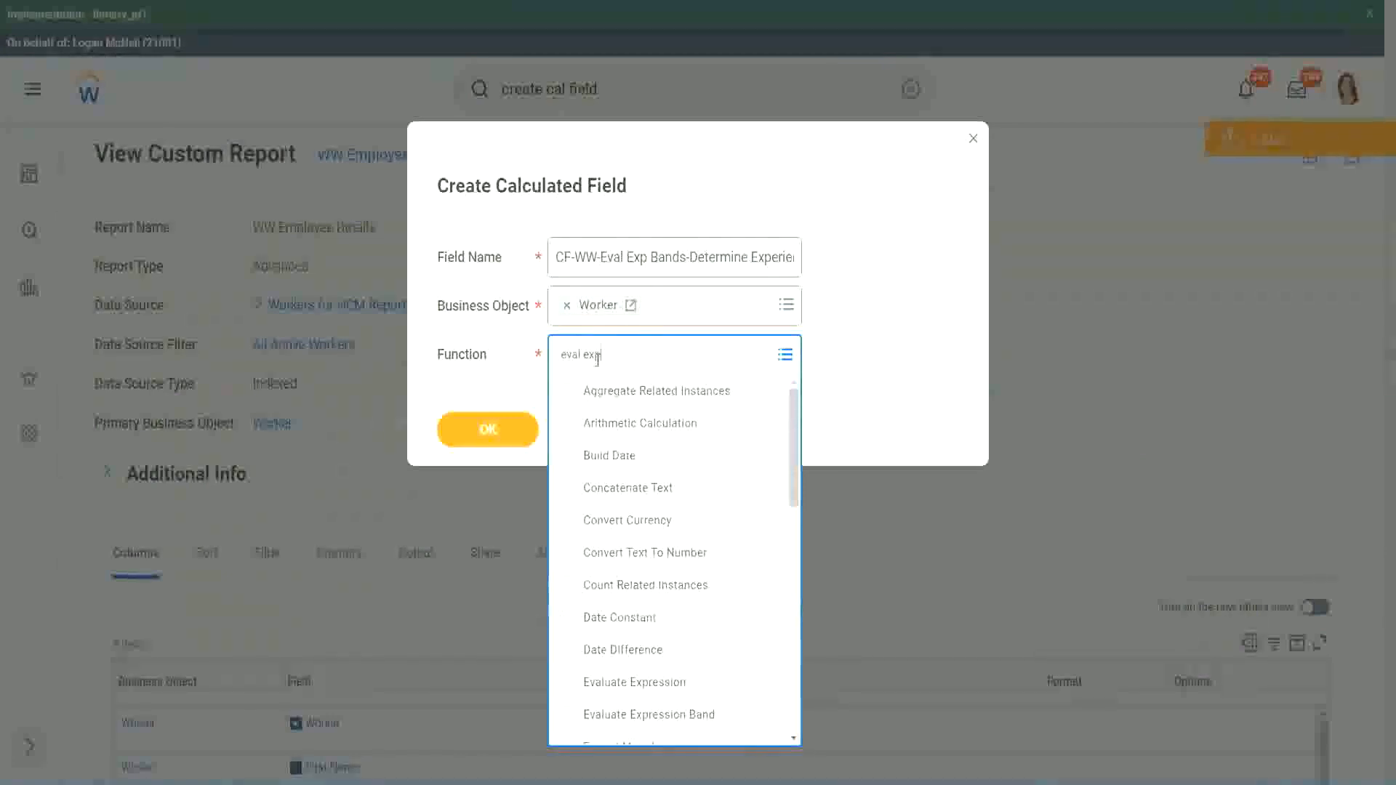
key("Return")
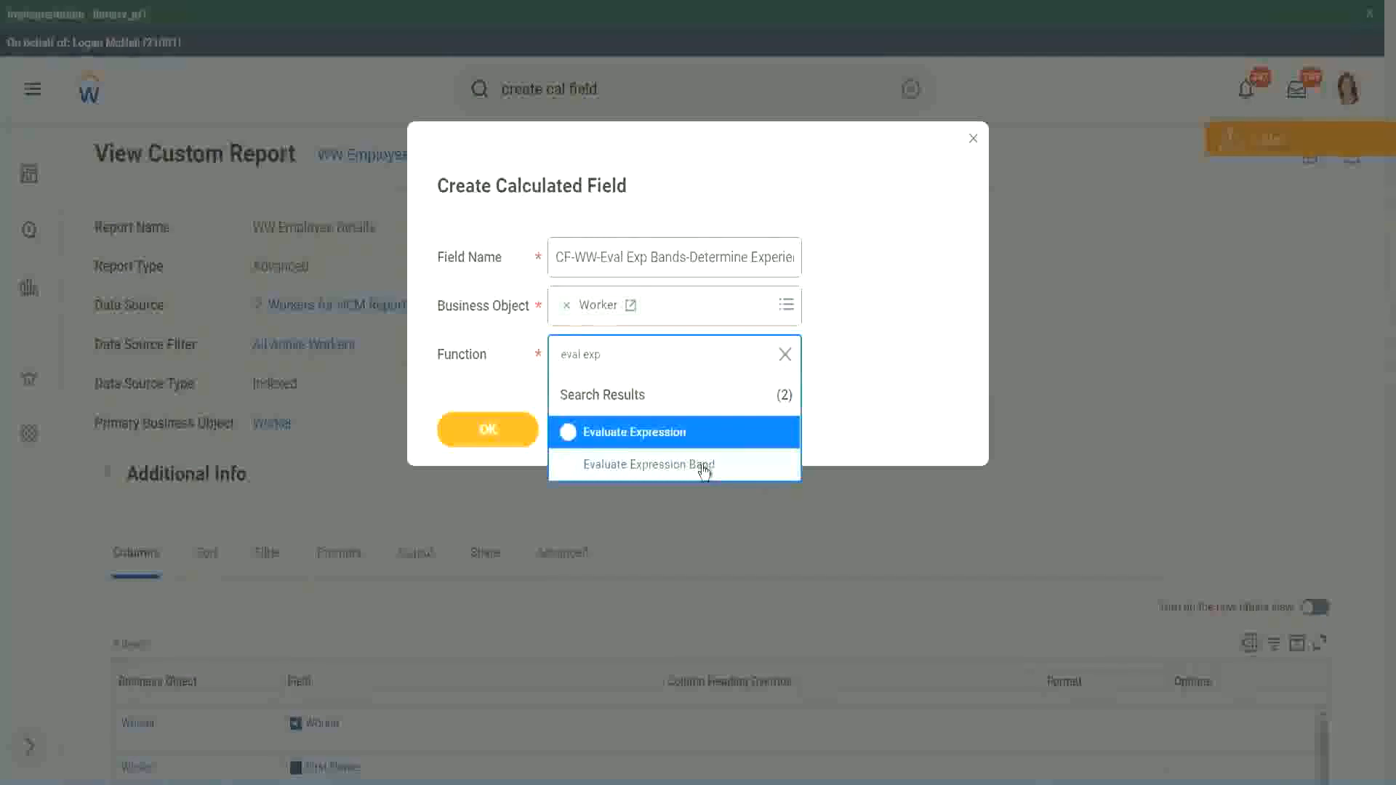
left_click(704, 472)
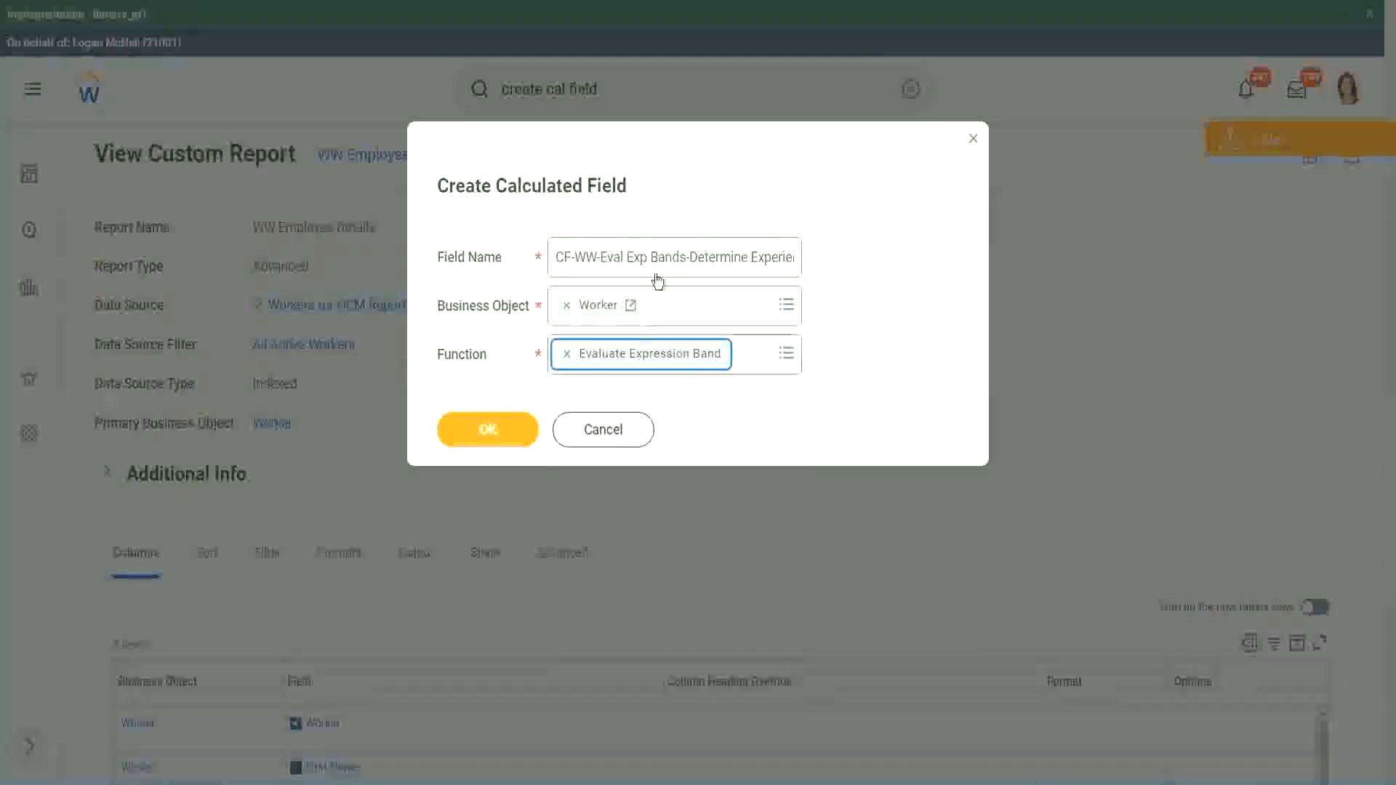
Shorten "Bands" to "Band" after "Eval Exp" in the field name and proceed to the calculation definition
left_click(684, 257)
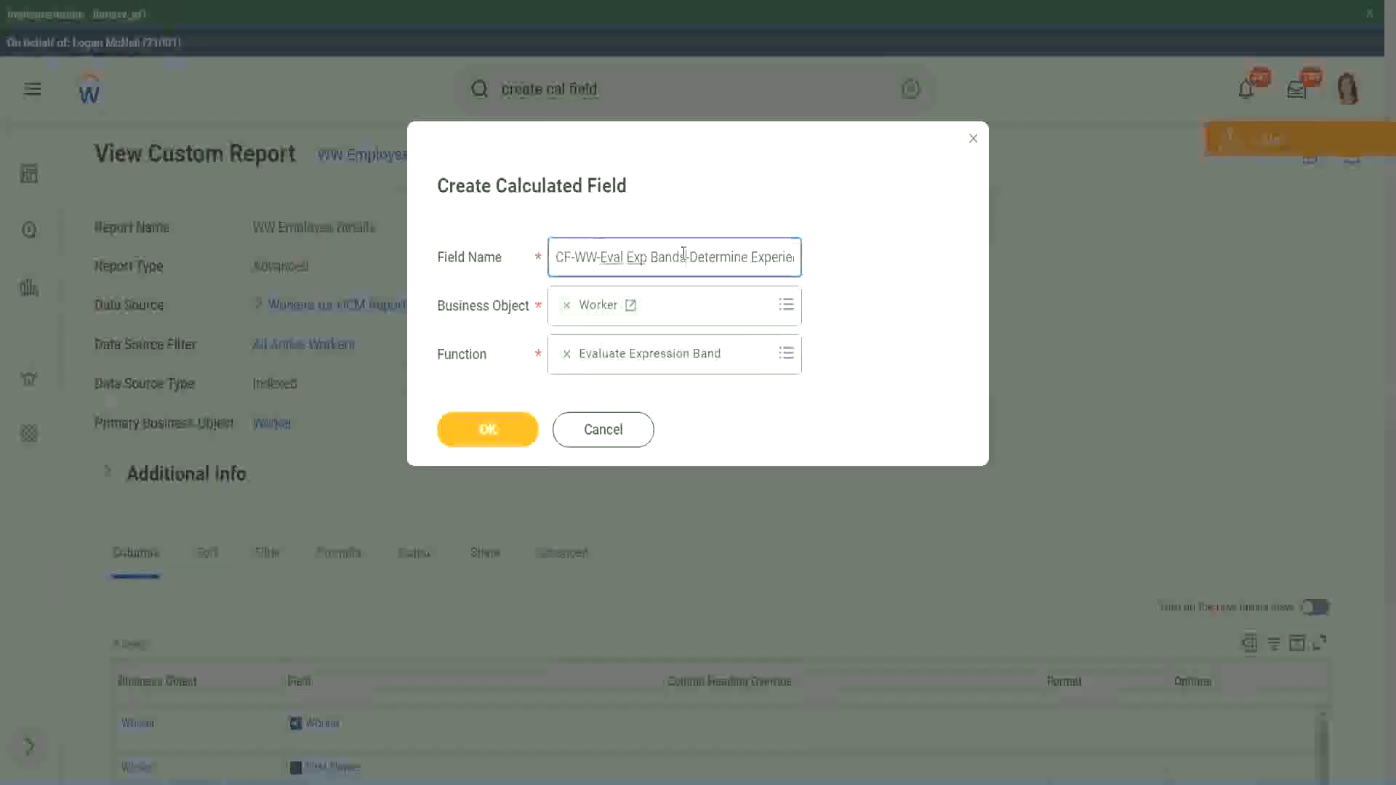
key("BackSpace")
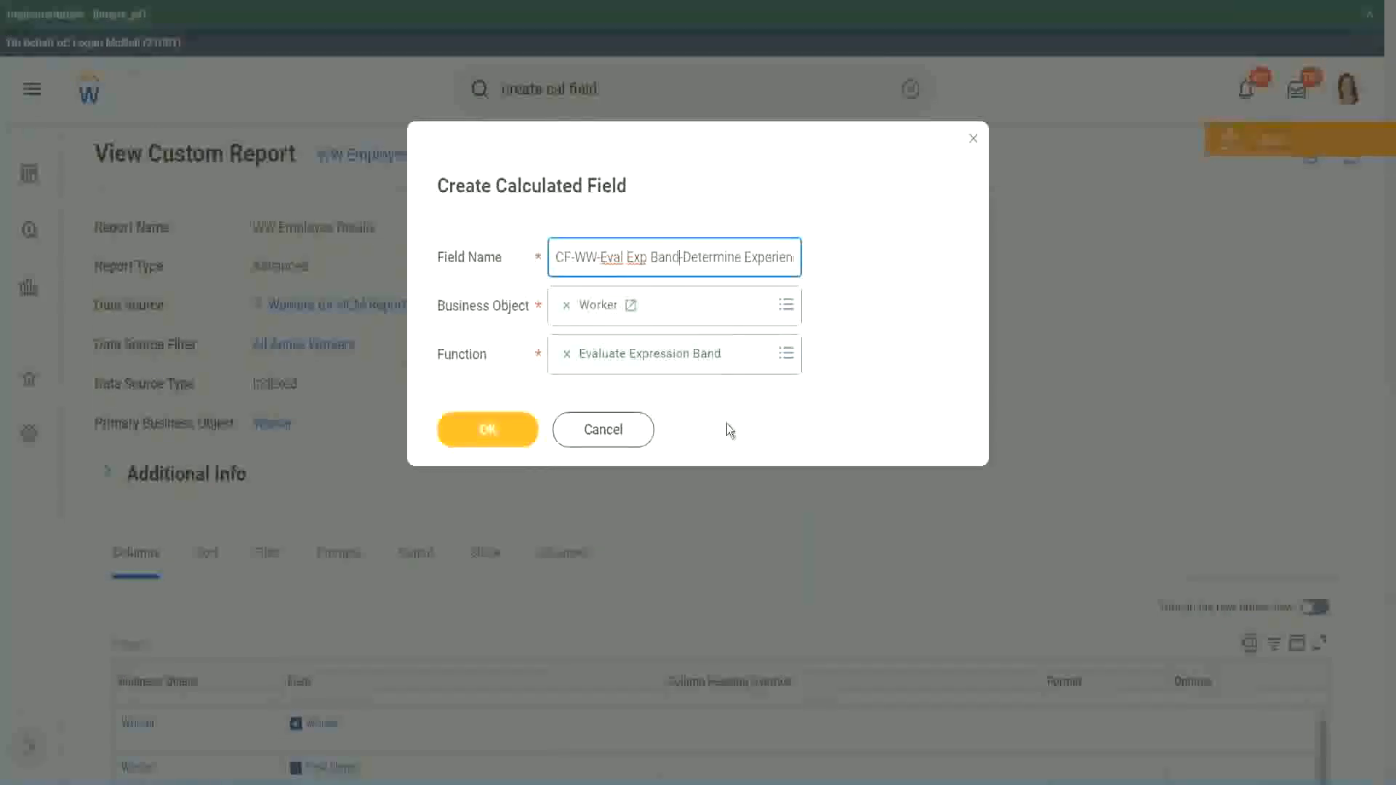
left_click(492, 430)
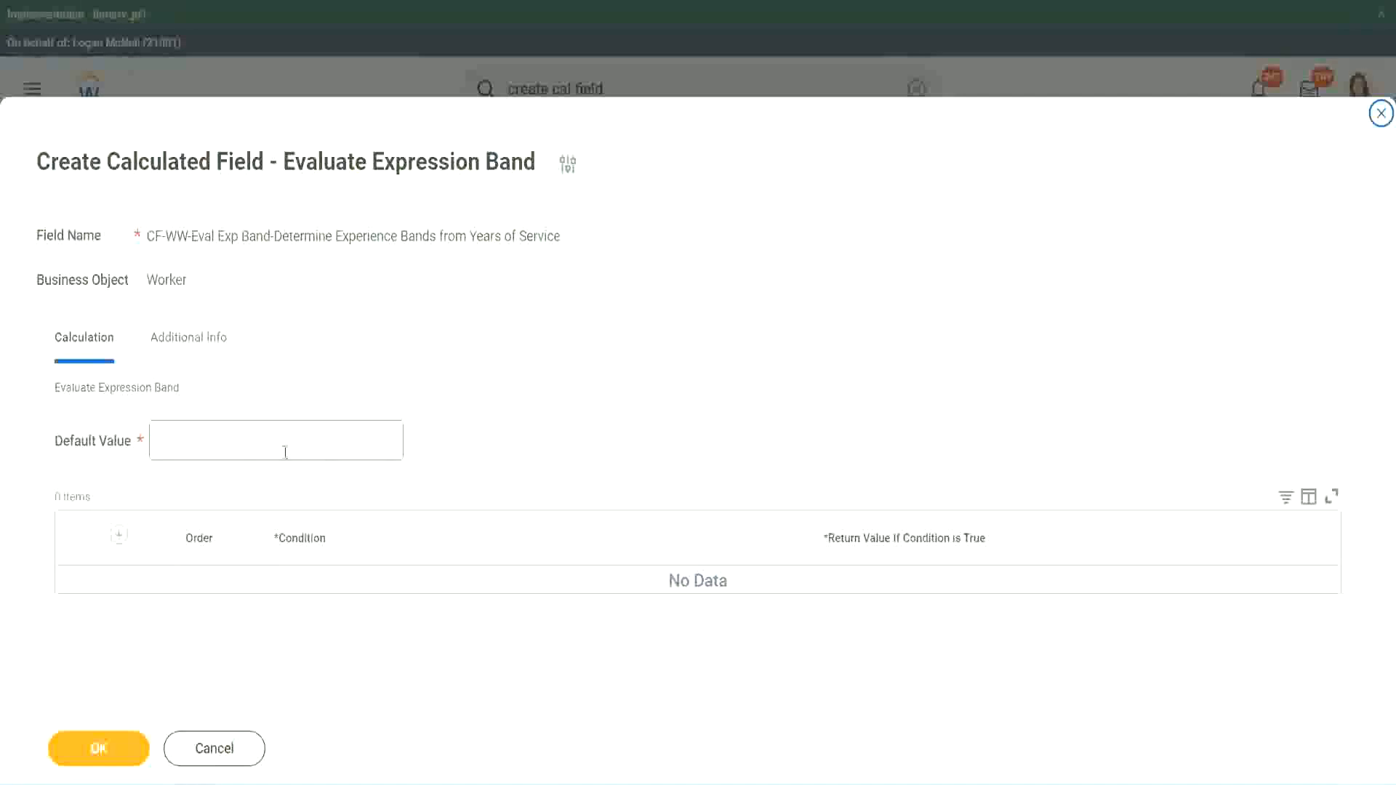
Set the default value to "-" and add the first condition row
left_click(202, 449)
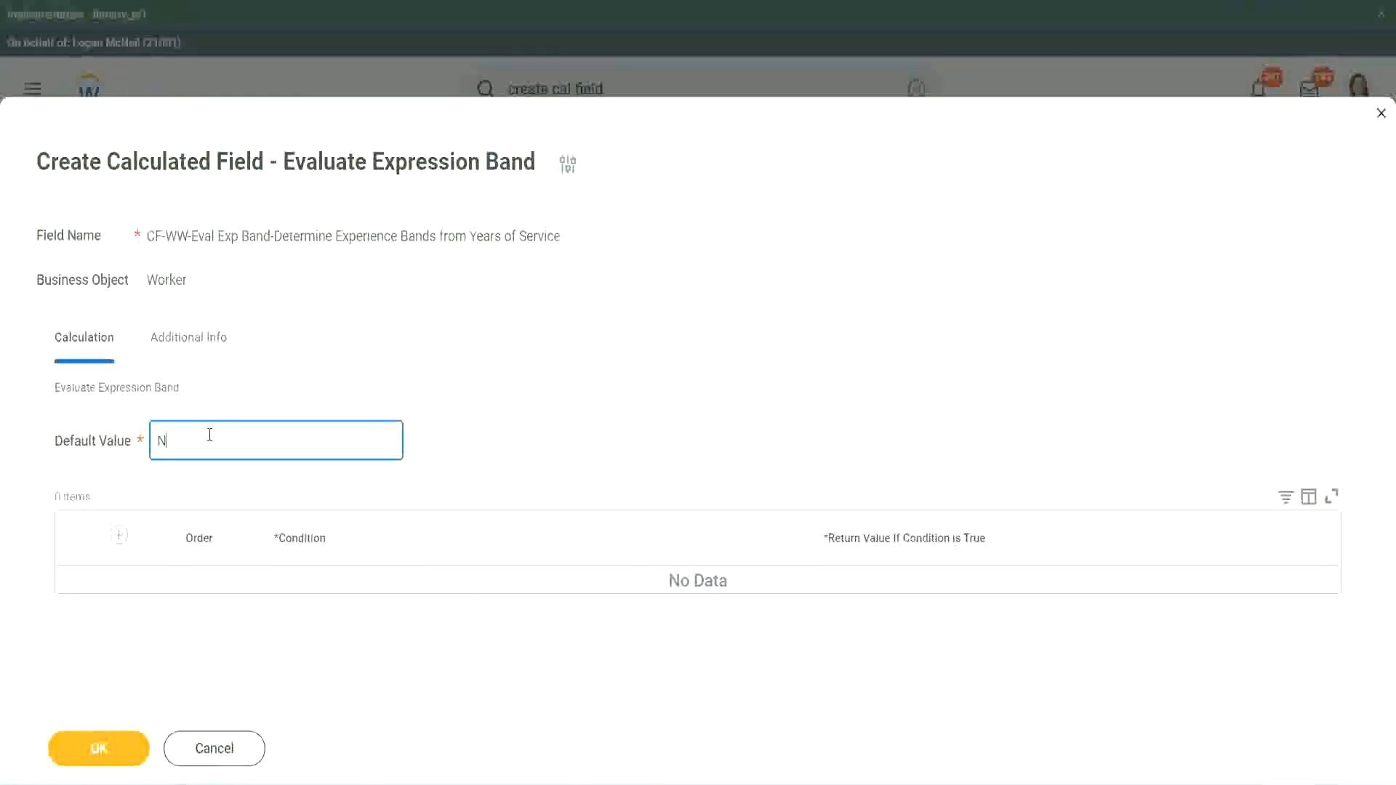
key("BackSpace")
left_click(119, 536)
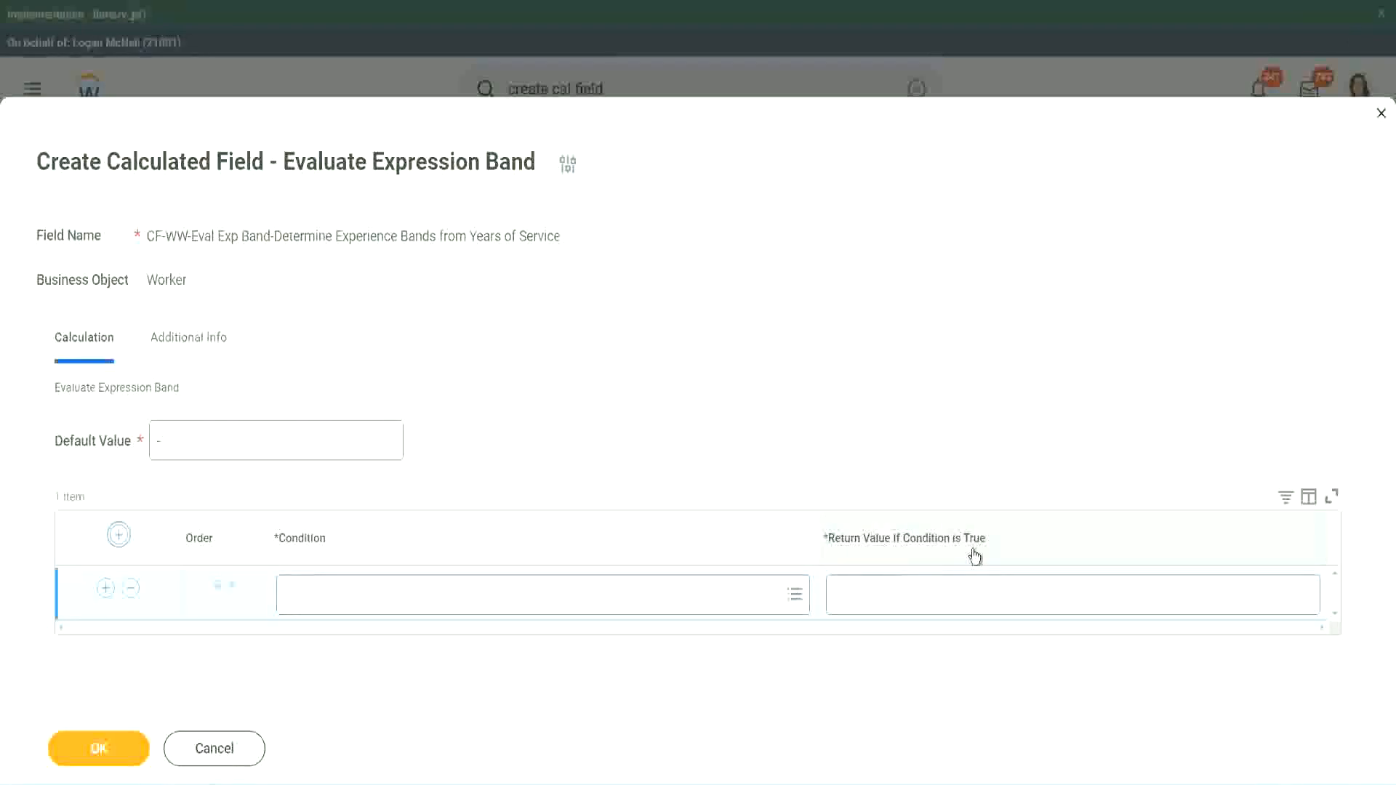
left_click(909, 594)
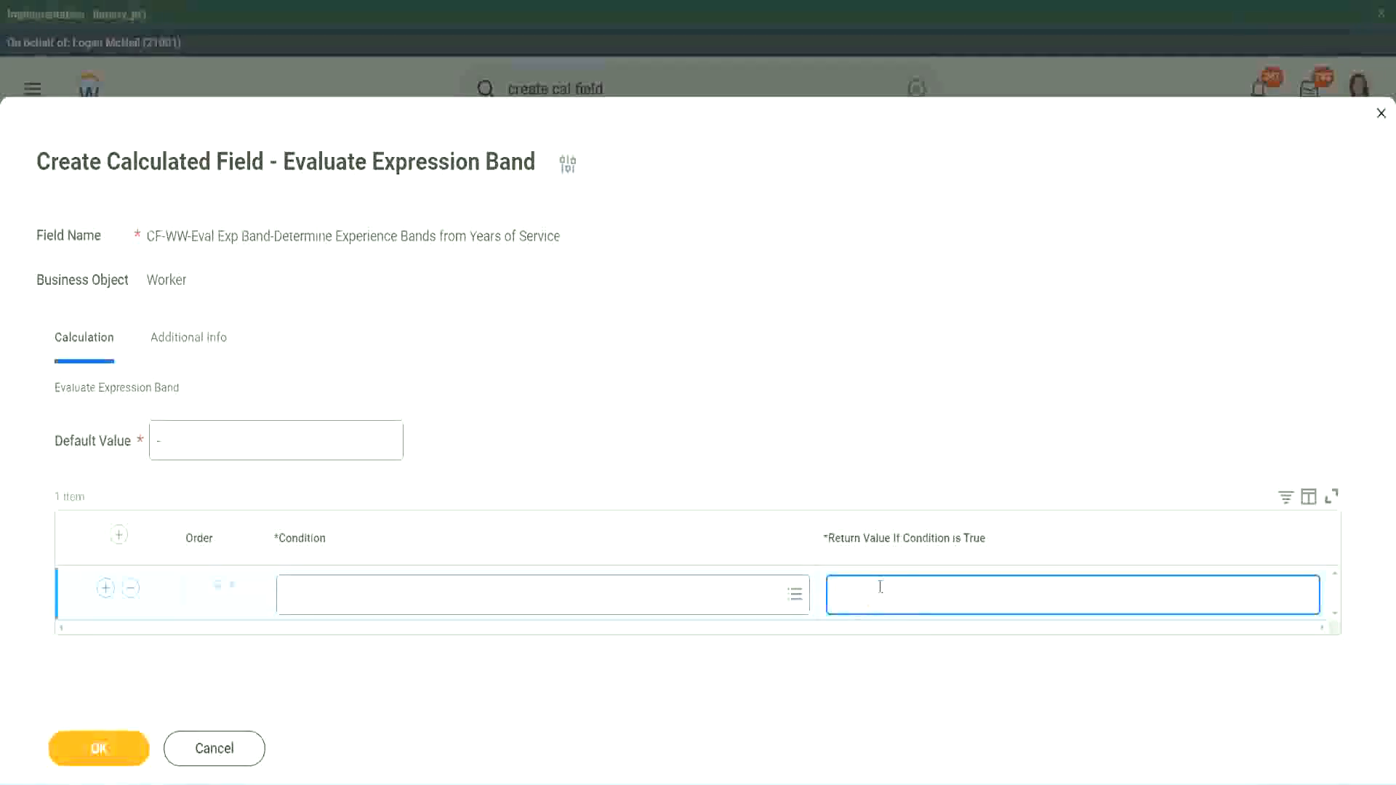
type("adkadjadjaijdiaj")
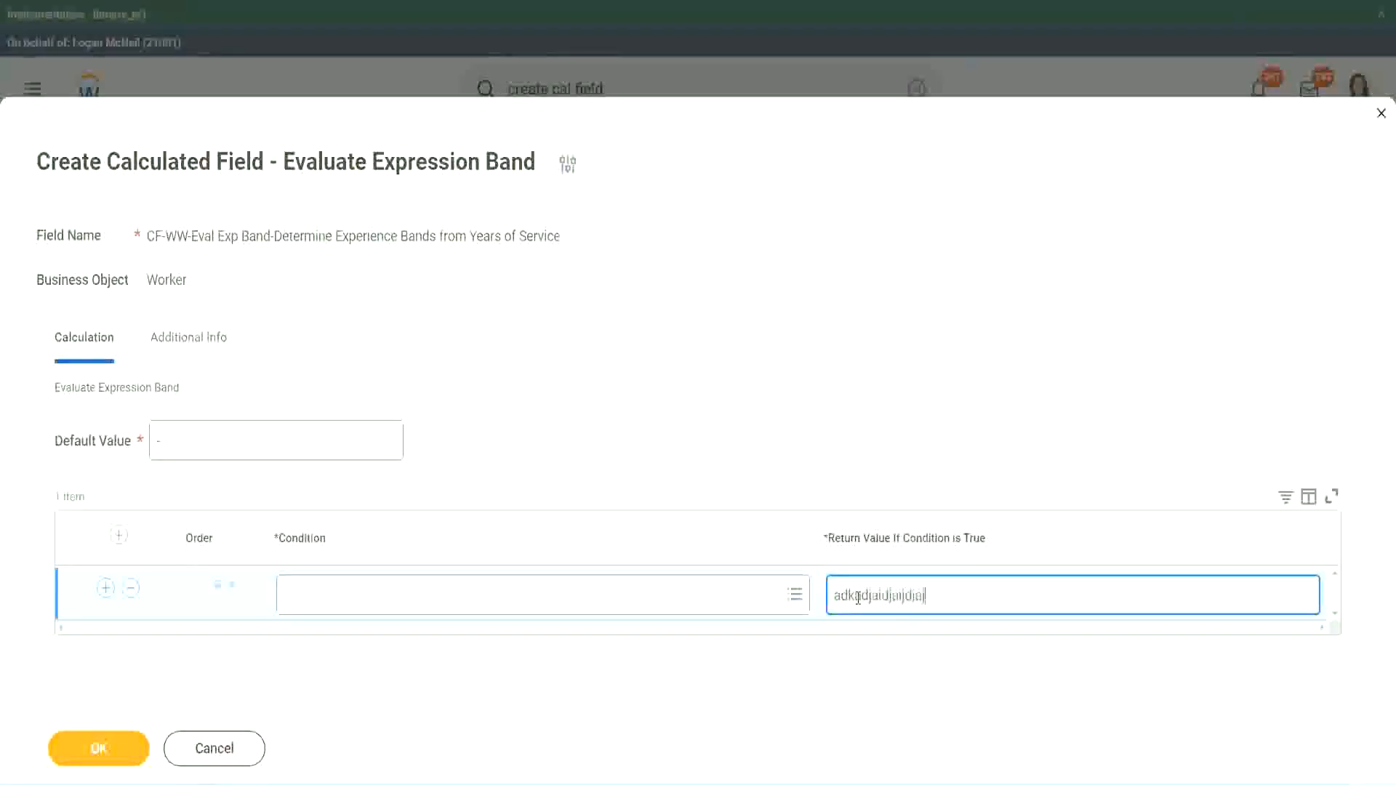
key("BackSpace")
key("BackSpace")
key("BackSpace")
key("BackSpace")
key("BackSpace")
key("BackSpace")
key("BackSpace")
key("BackSpace")
key("BackSpace")
key("BackSpace")
key("BackSpace")
key("BackSpace")
key("BackSpace")
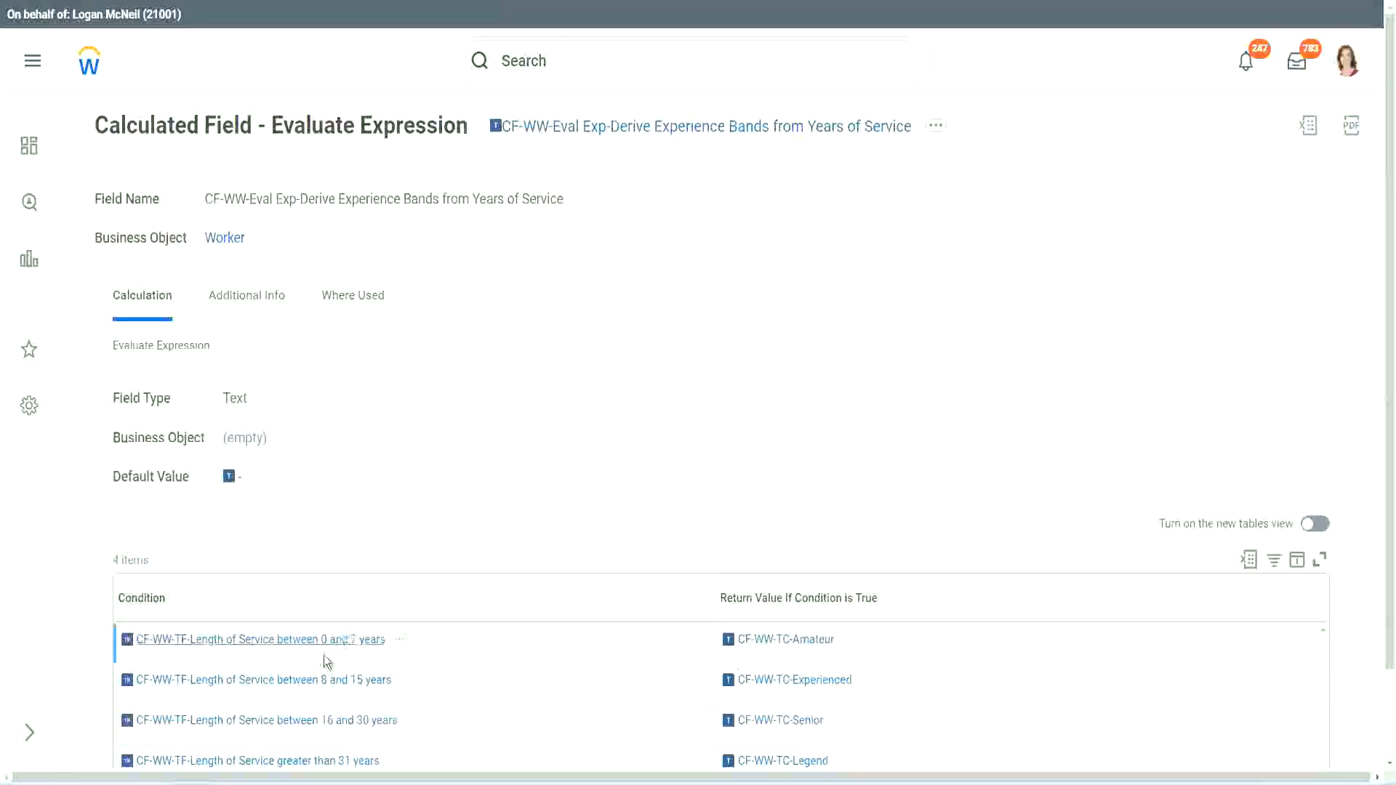
Copy CF-WW-TF-Length of Service between 0 and 7 years from the existing field as the first condition and set its return value to Amateur
right_click(322, 650)
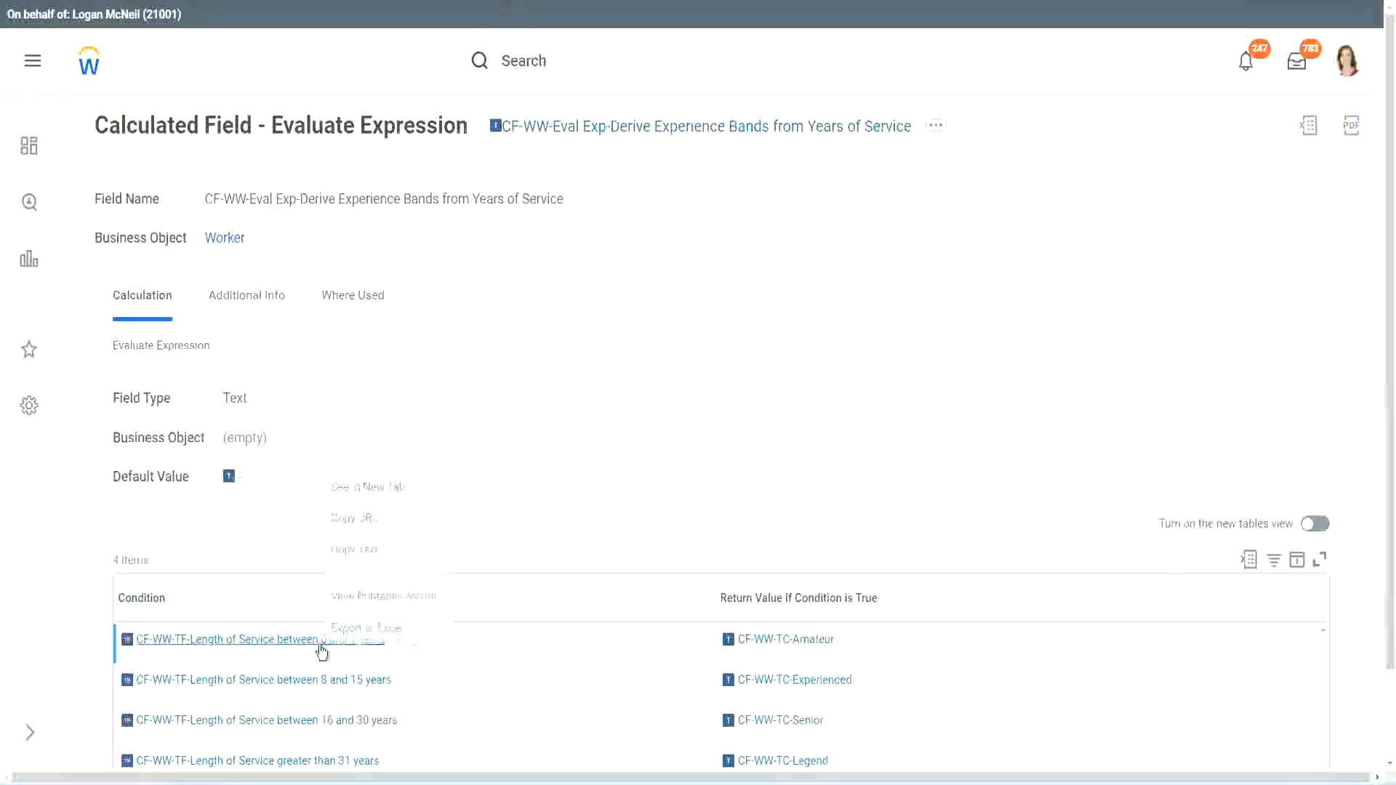
left_click(380, 551)
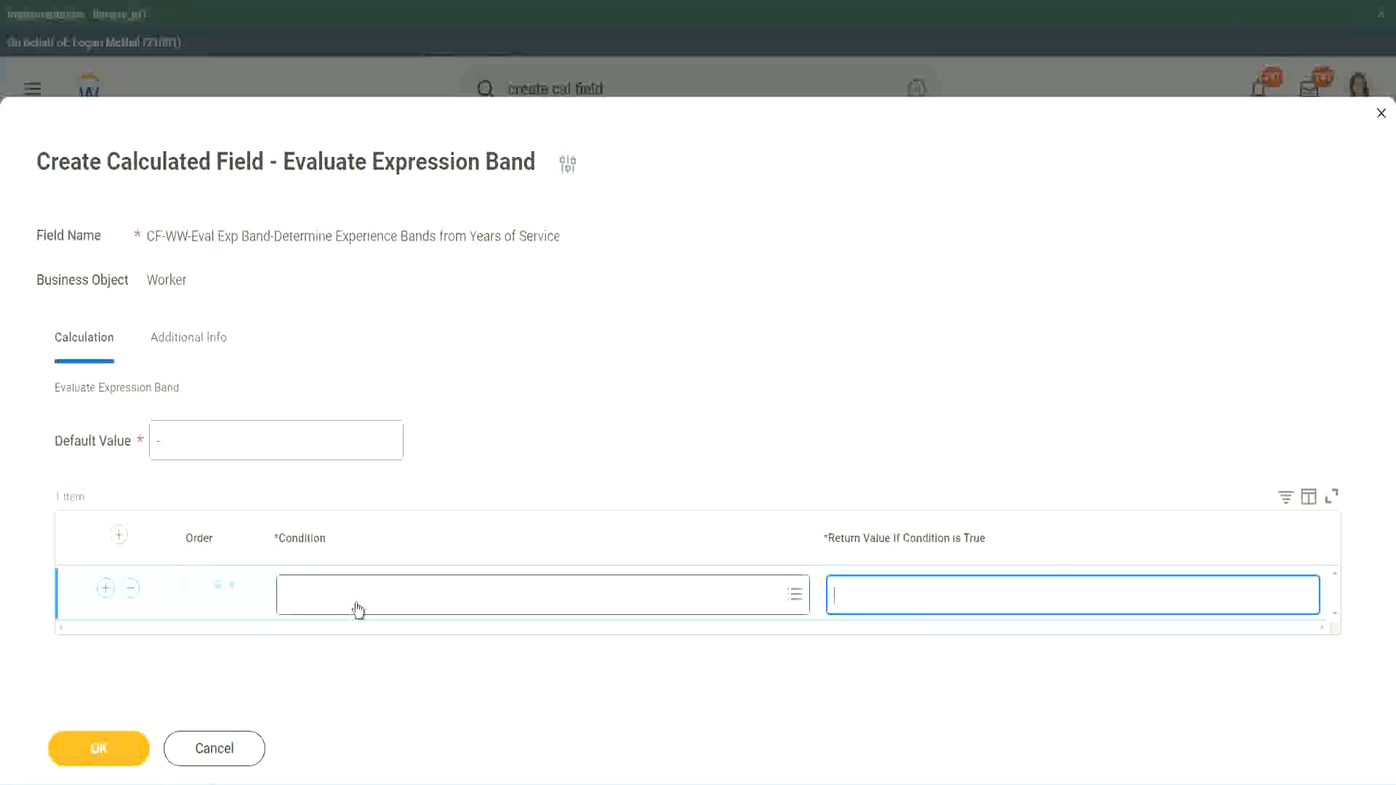
left_click(356, 605)
type("CF-WW-TF-Length of Service between 0 and 7 years")
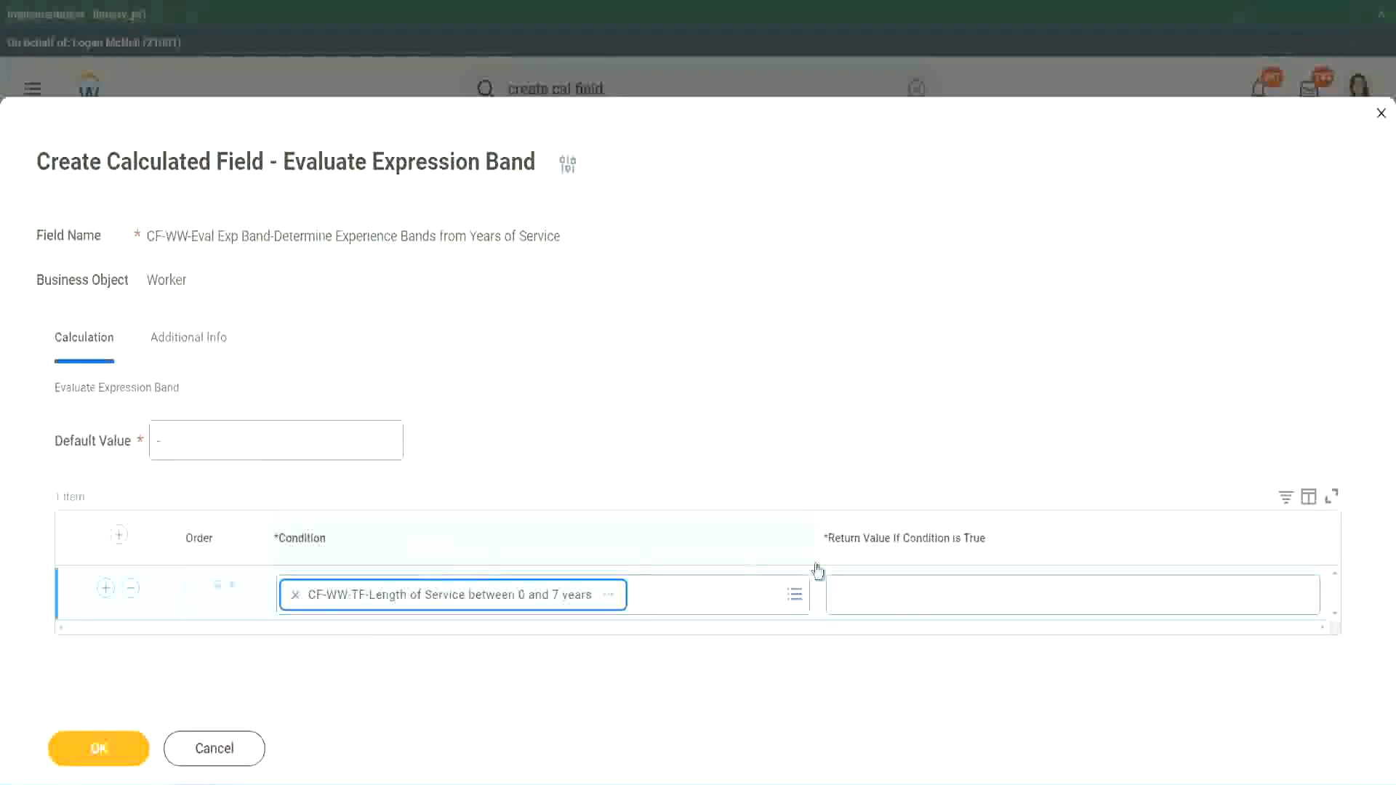
left_click(882, 582)
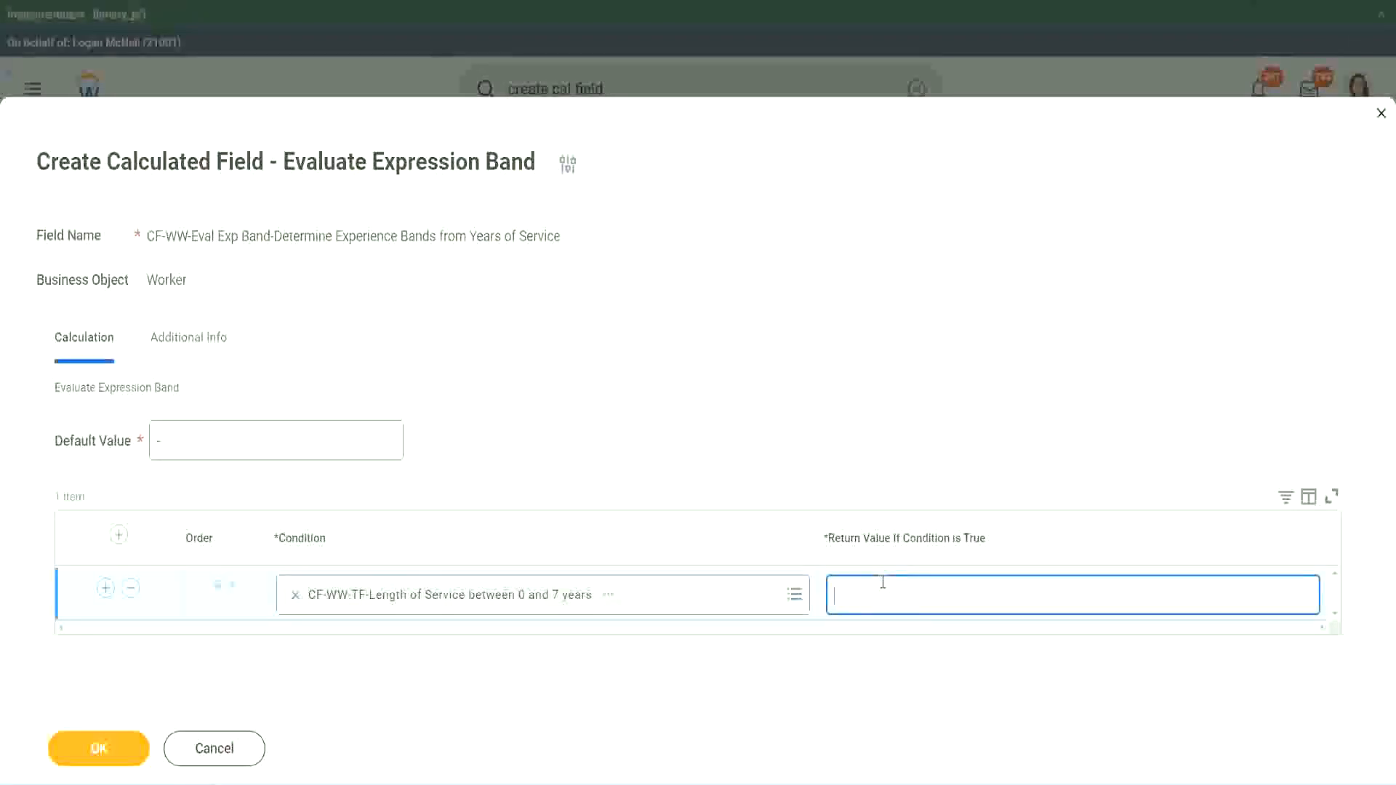
type("Amateur")
Add three more condition rows and enter CF-WW-TF-Length of Service between 16 and 30 years, moving it down to the third row
left_click(105, 587)
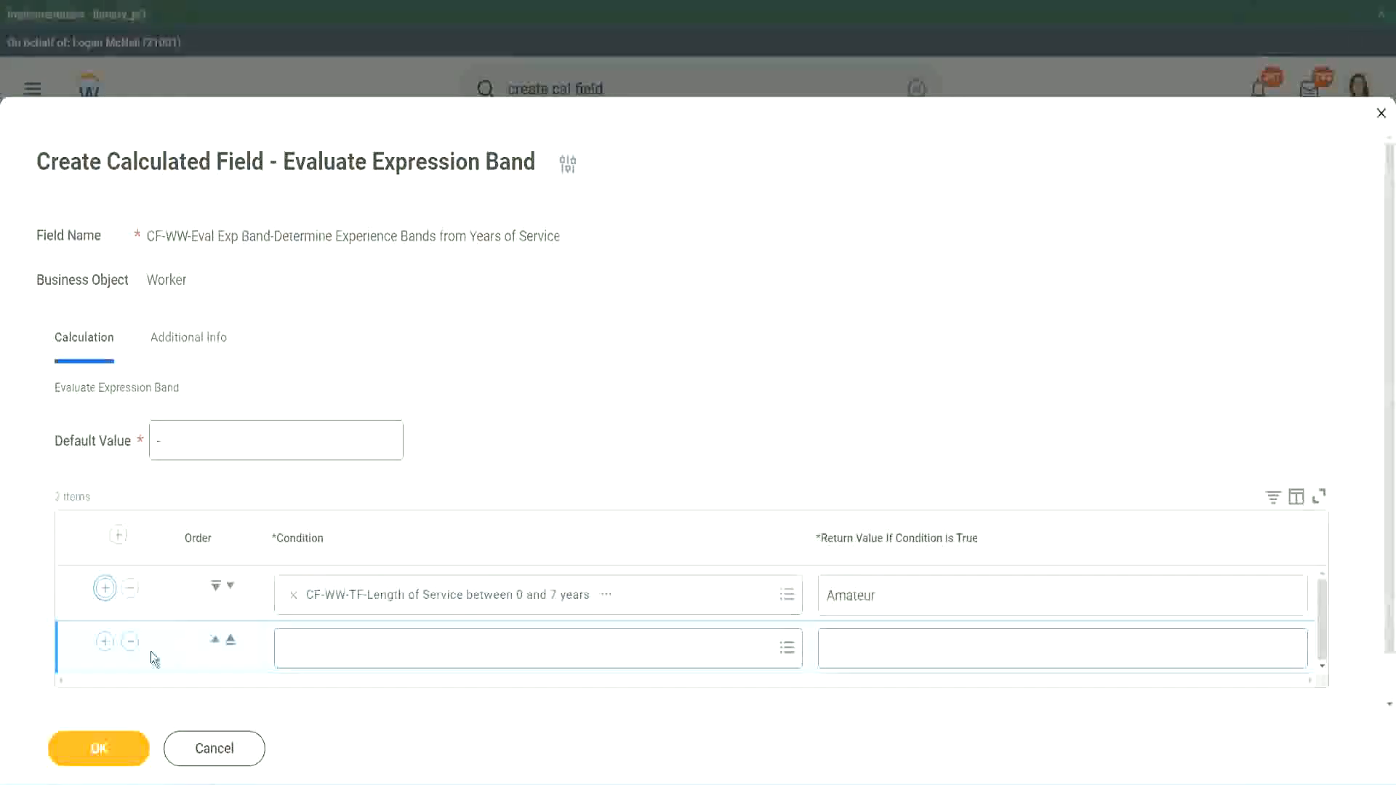
left_click(105, 641)
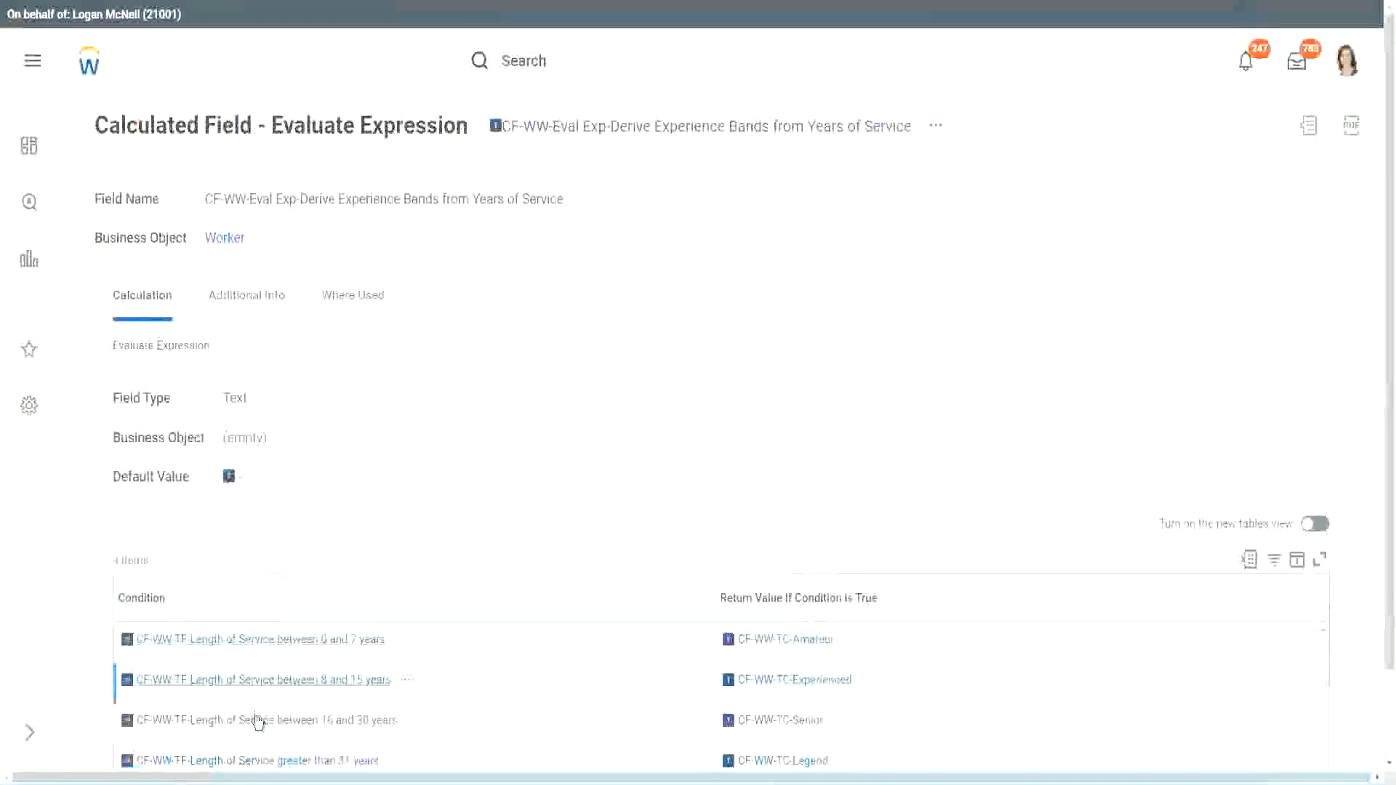
right_click(256, 720)
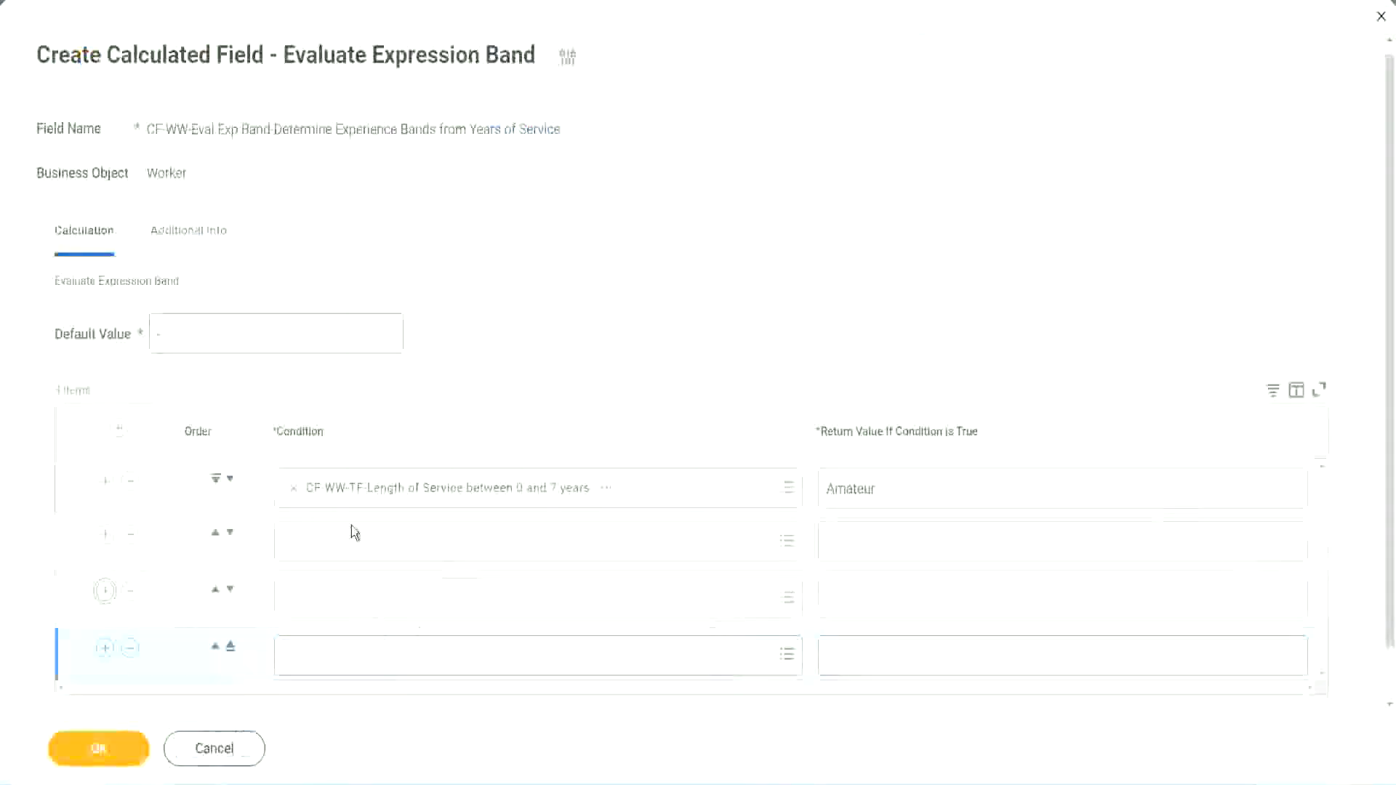
left_click(353, 538)
type("CF-WW-TF-Length of Service between 16 and 30 years")
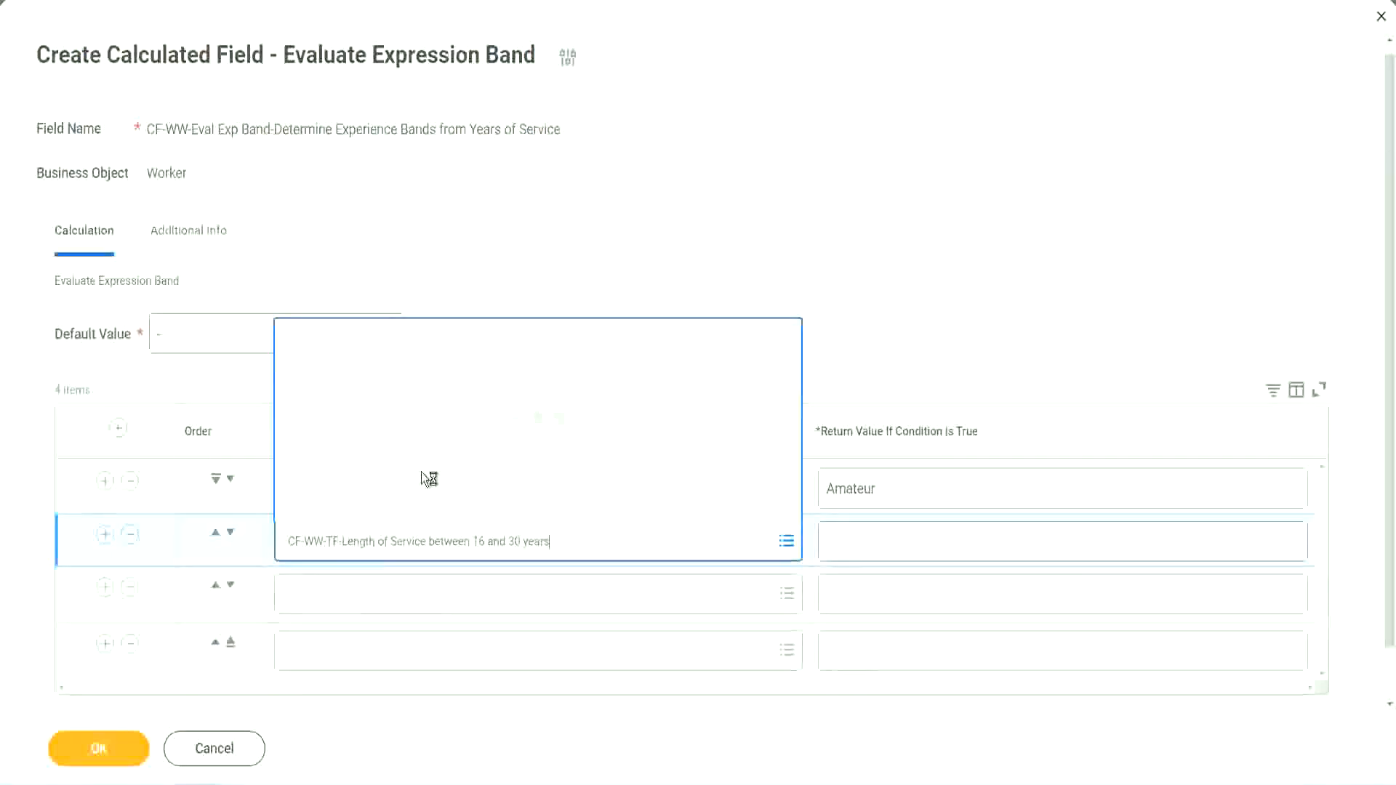
left_click(231, 533)
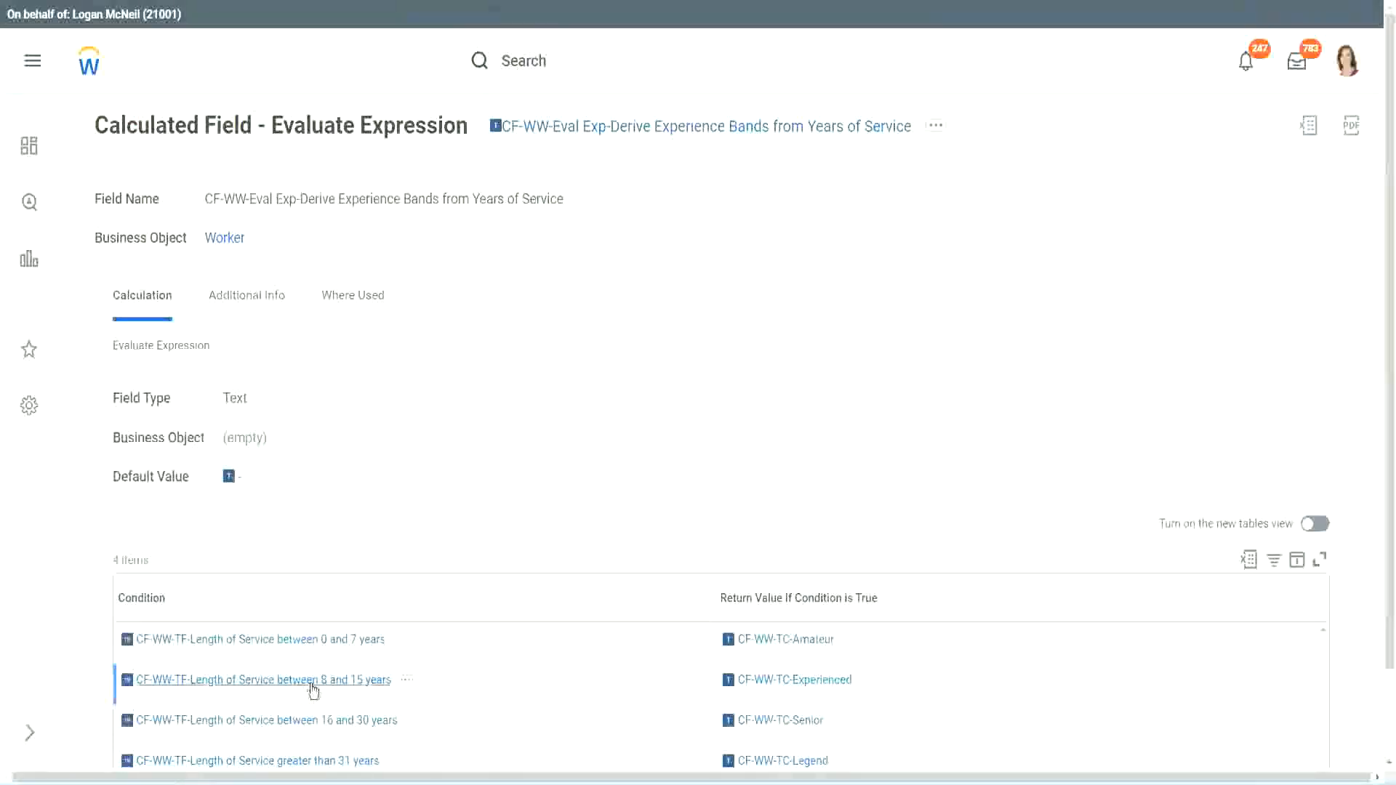
Copy CF-WW-TF-Length of Service between 8 and 15 years from the existing field into the second row's condition
right_click(312, 688)
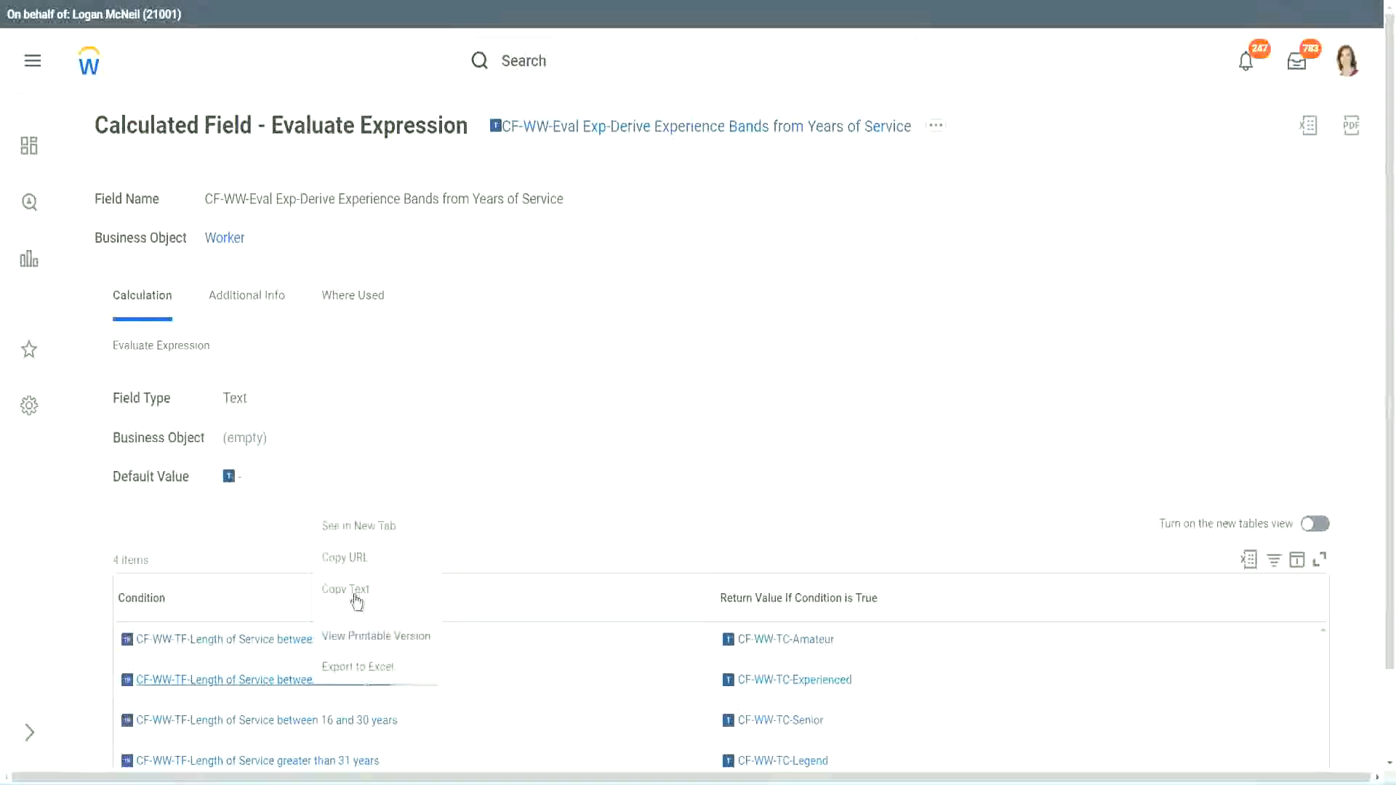
left_click(365, 529)
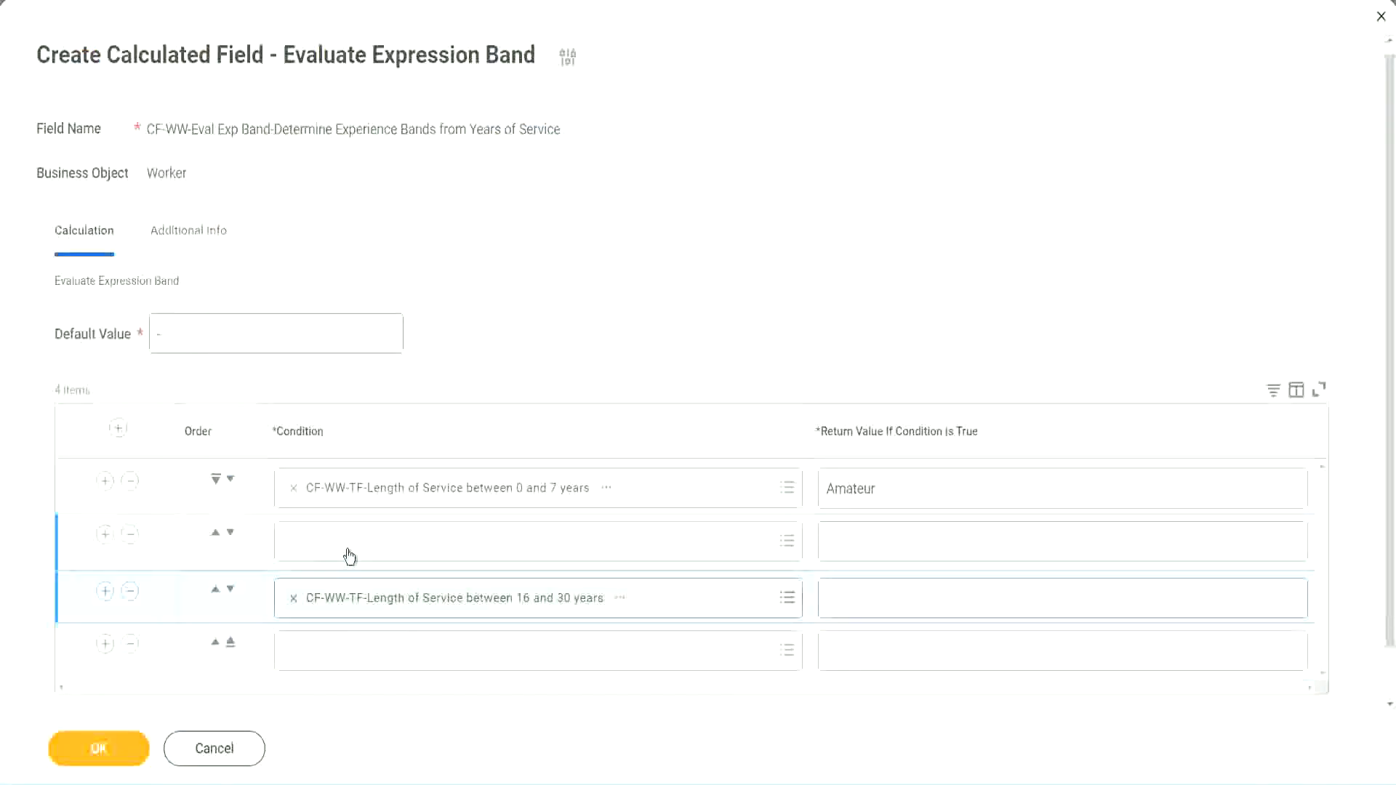
left_click(350, 556)
type("CF-WW-TF-Length of Service between 8 and 15 years")
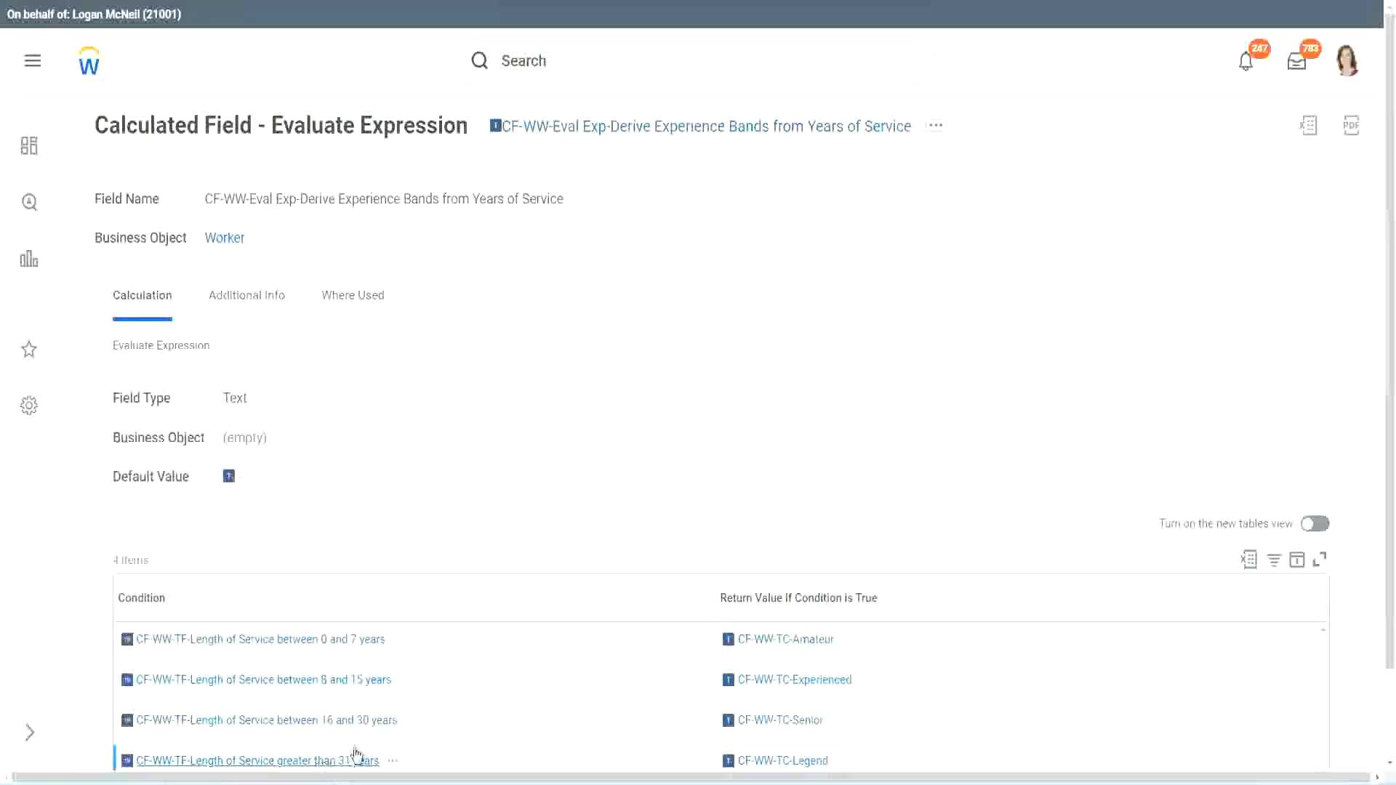
Copy CF-WW-TF-Length of Service greater than 31 years from the existing field into the fourth row's condition
right_click(356, 756)
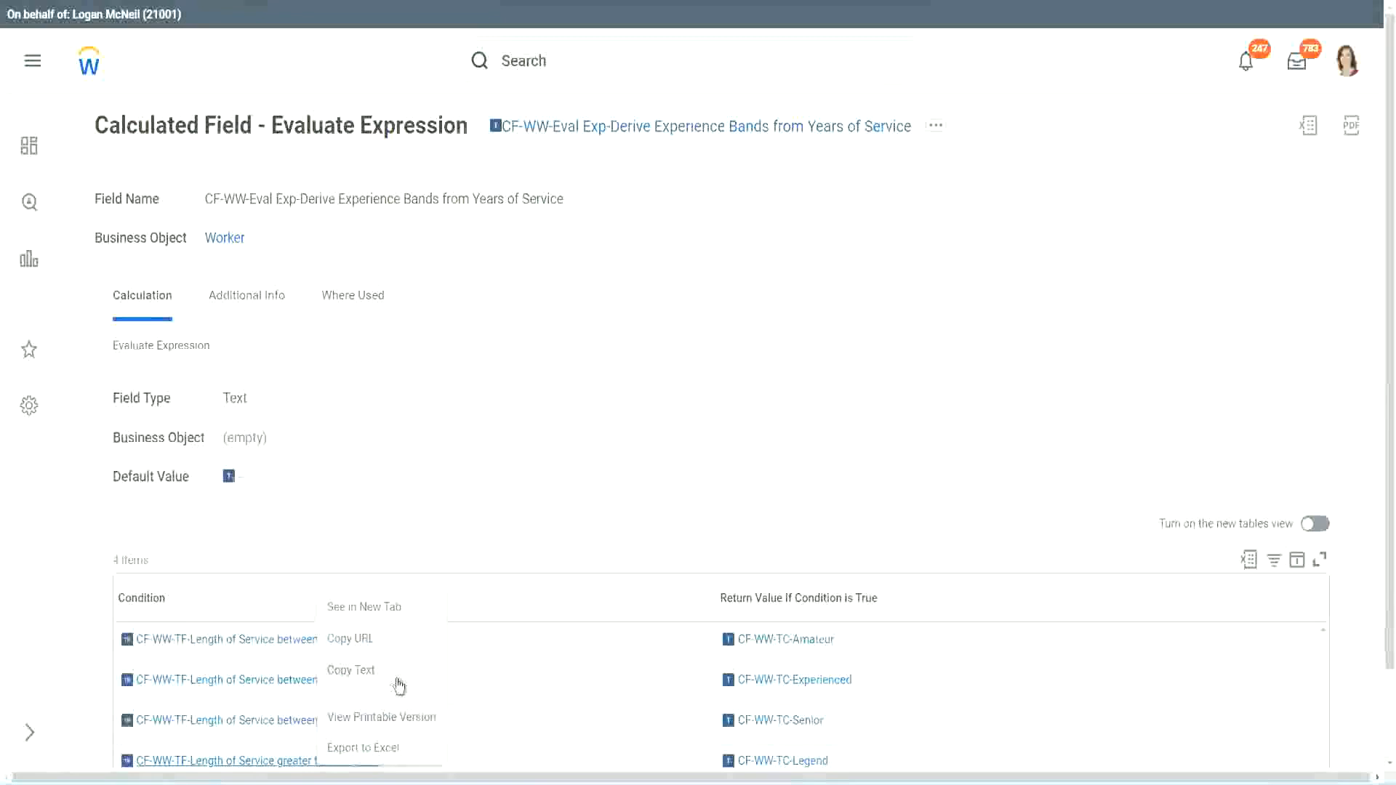
left_click(399, 685)
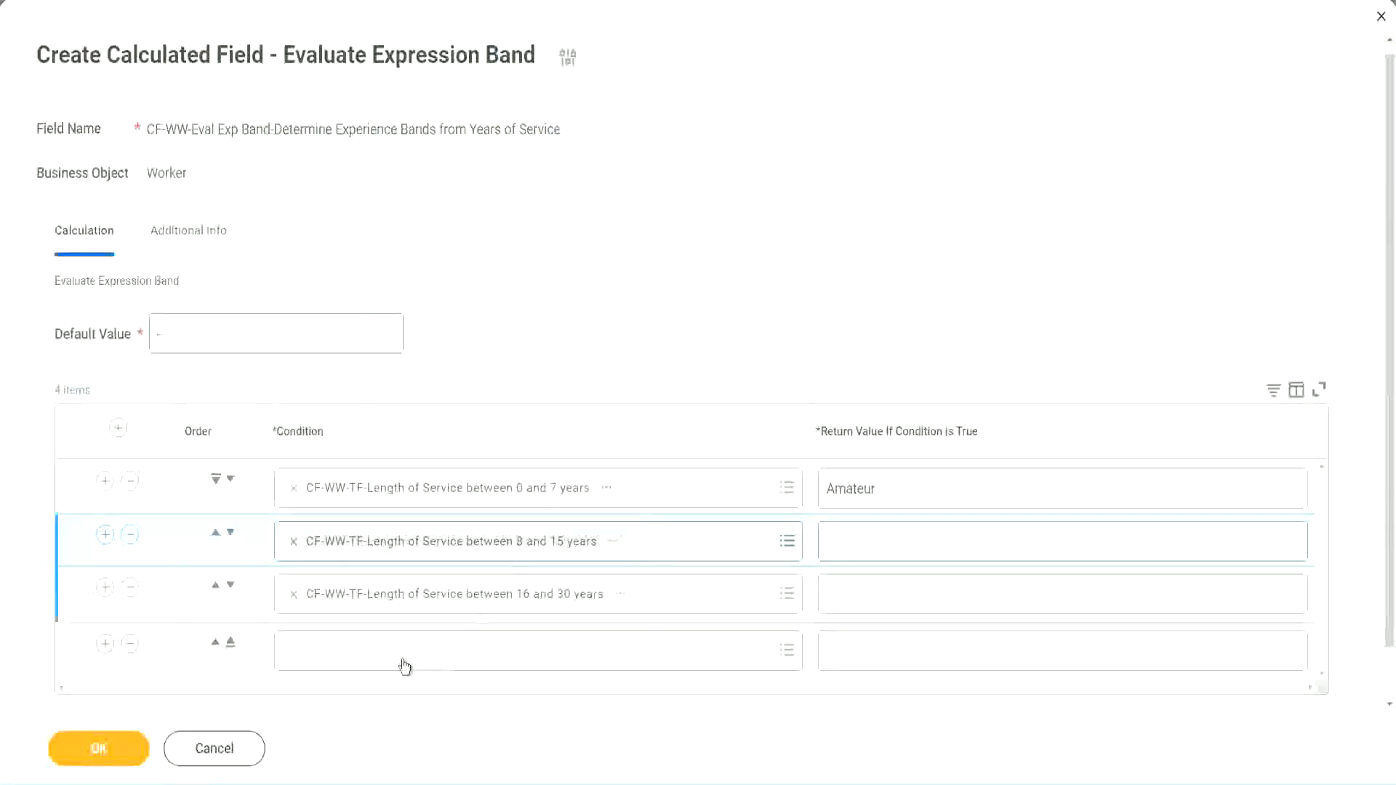
left_click(401, 654)
key("ctrl+v")
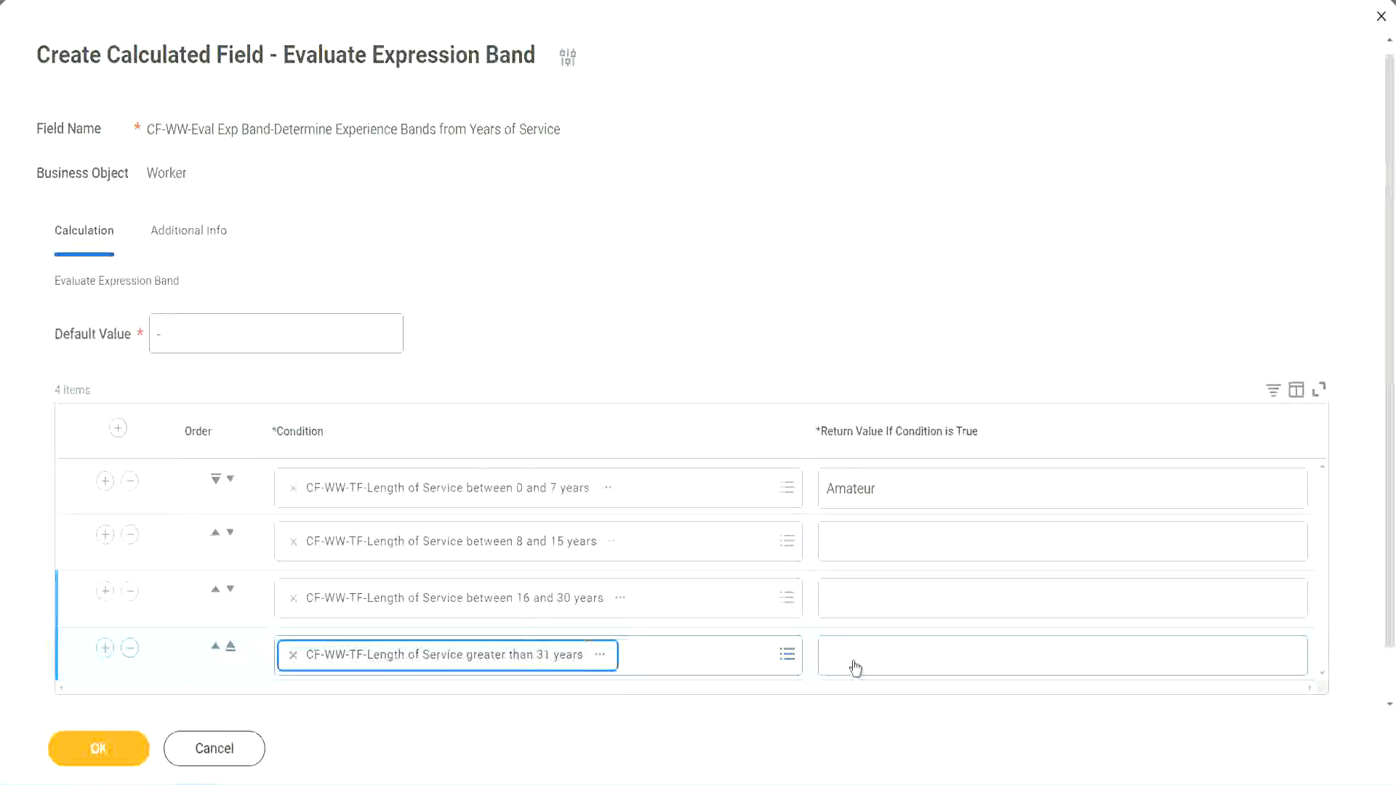
Set the return values to Legend for greater than 31 years, Senior for 16 to 30 and Experienced for 8 to 15, and save the field
left_click(915, 655)
type("Le")
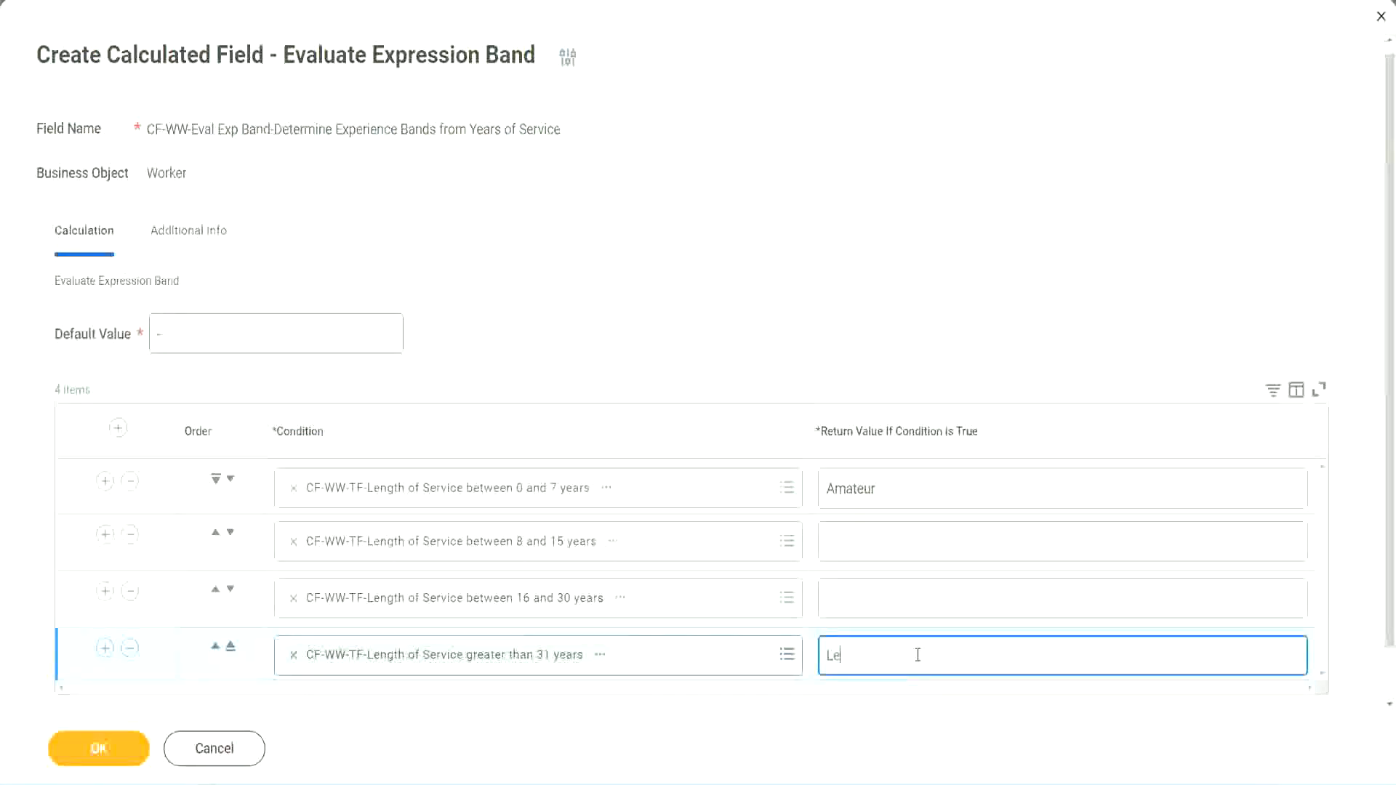
type("gend")
left_click(858, 596)
type("S")
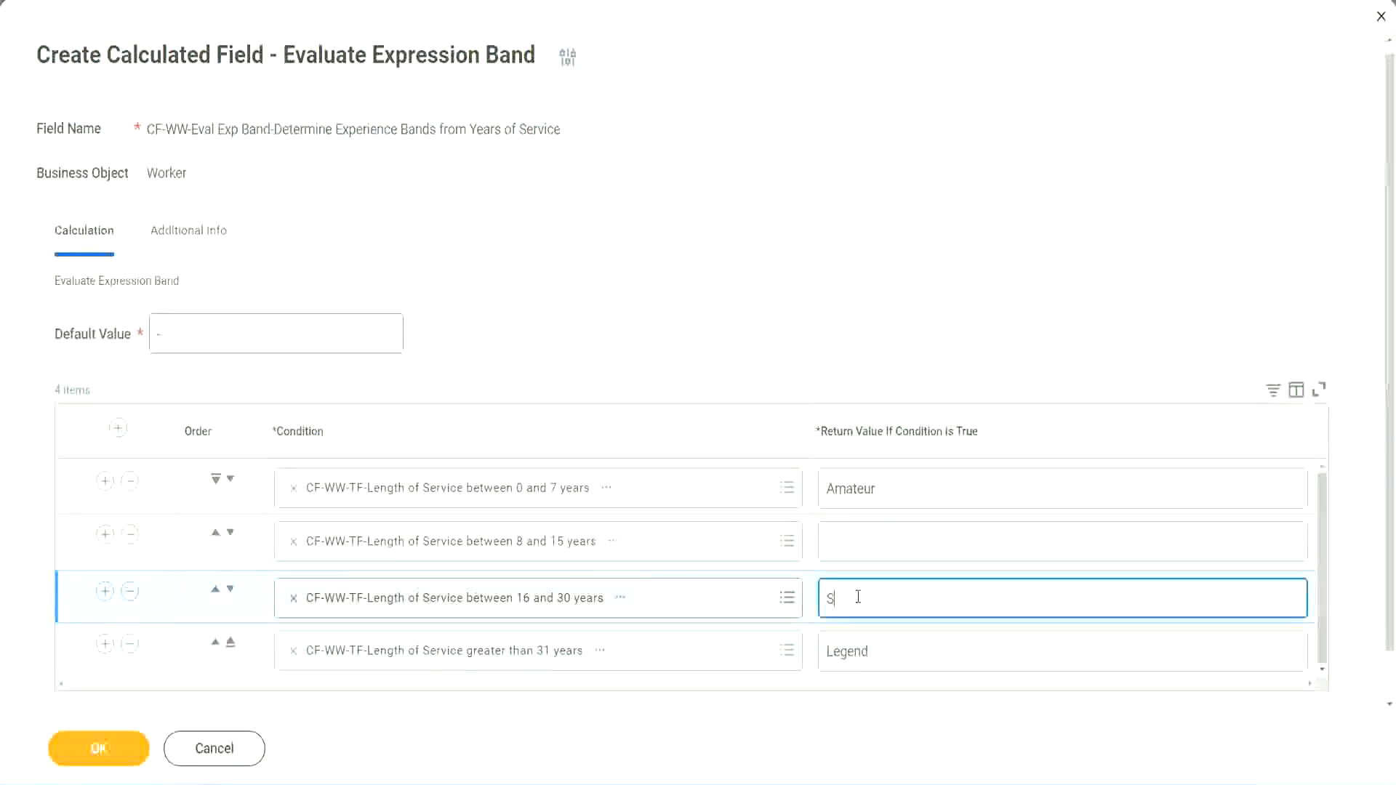
type("enior")
left_click(880, 543)
type("Ex")
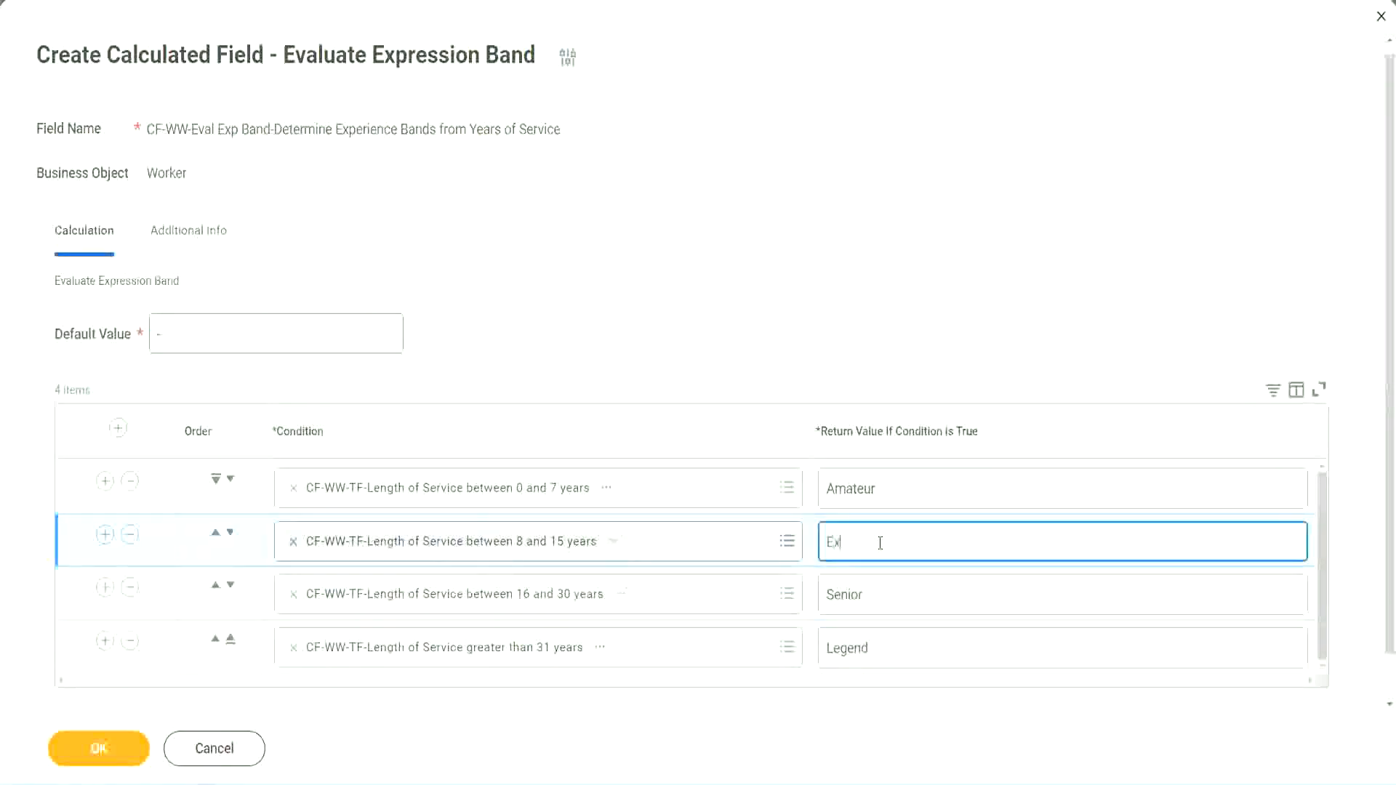
type("perienced")
left_click(94, 749)
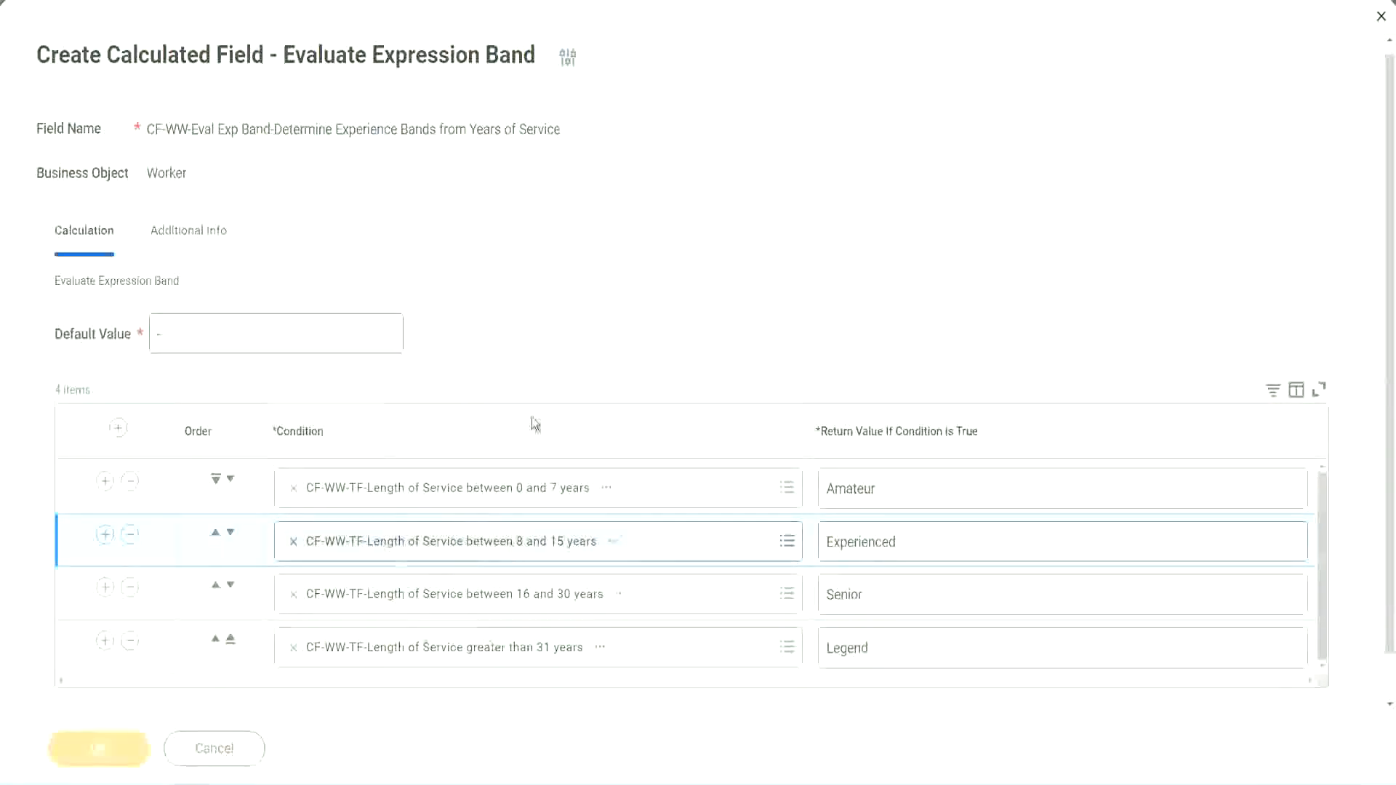
scroll(478, 443, "down", 3)
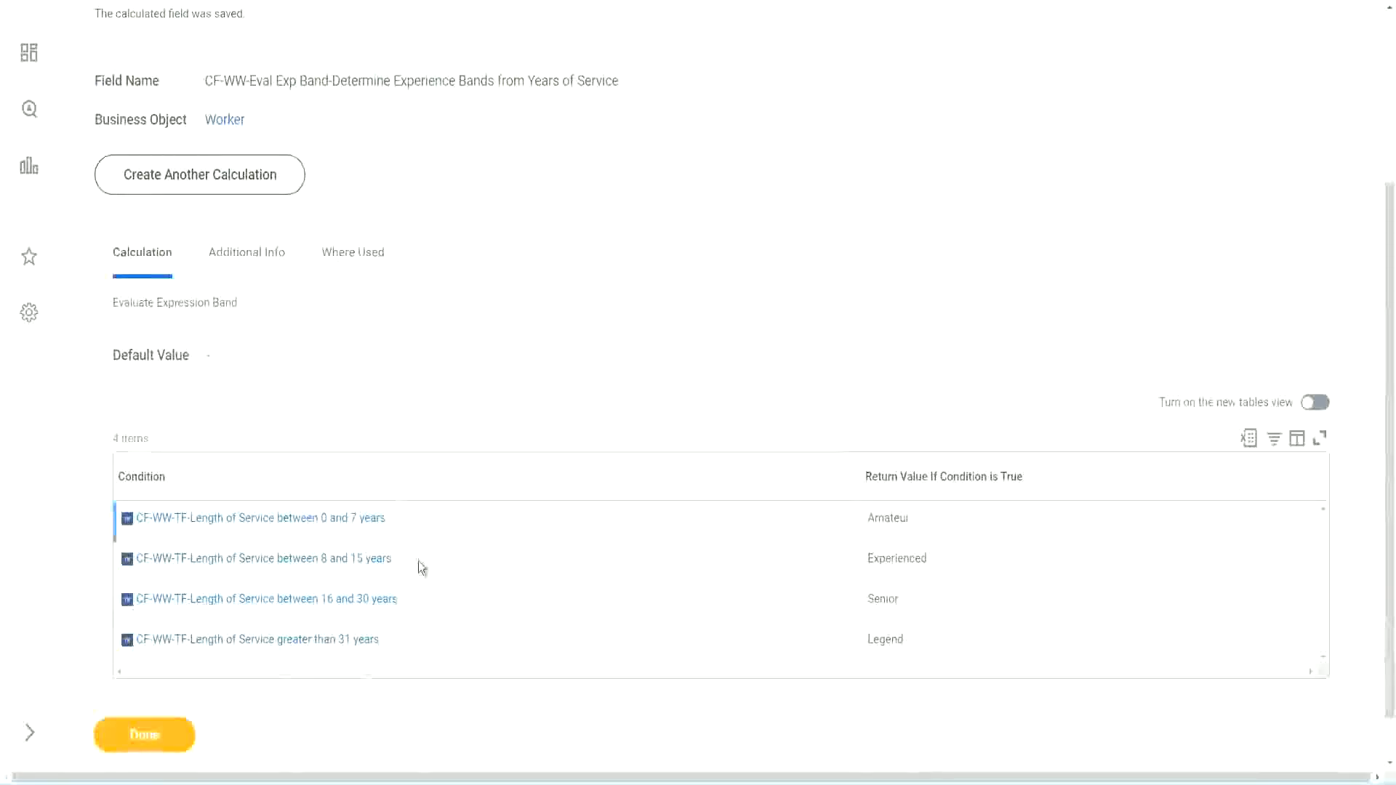
Check the return value of each length-of-service condition in the saved calculated field
double_click(894, 517)
double_click(888, 558)
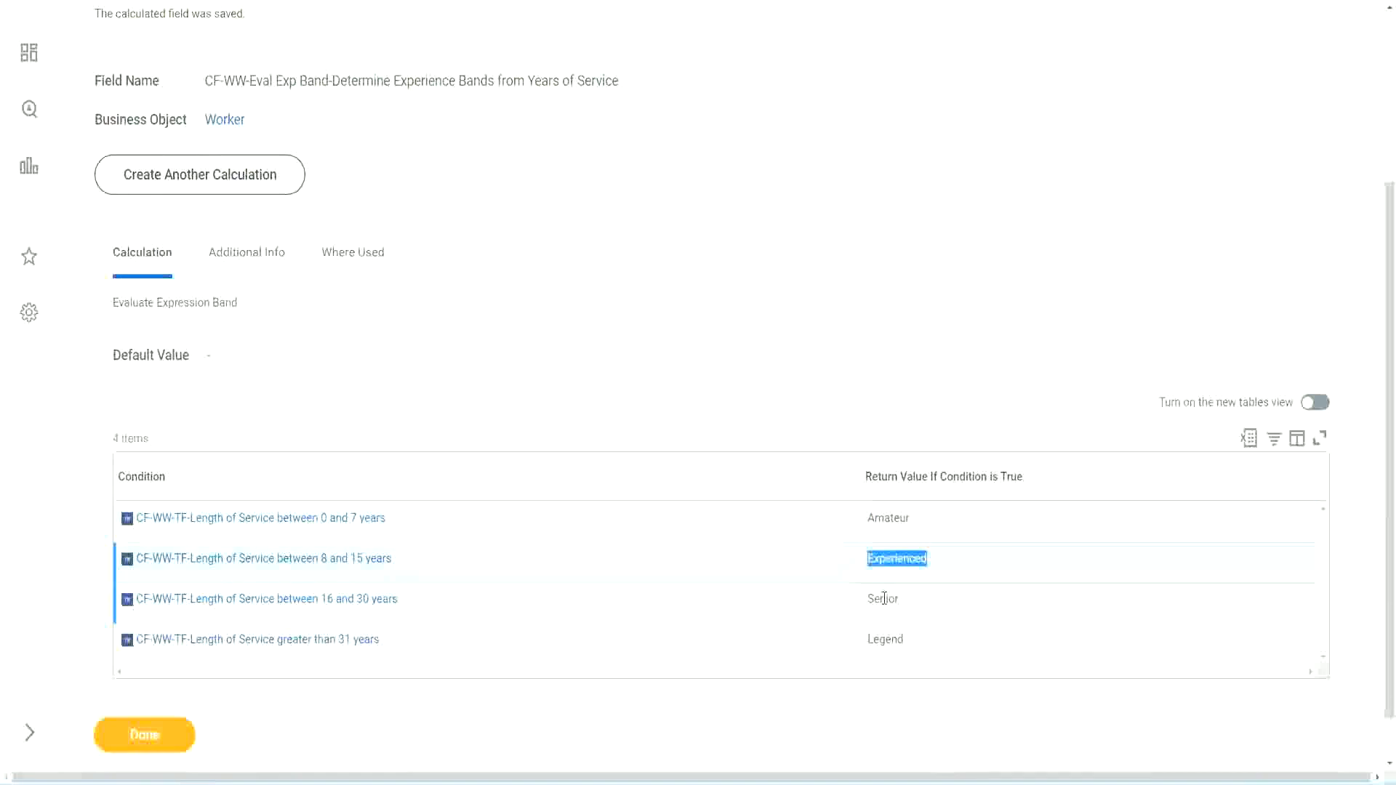
double_click(884, 598)
left_click(887, 641)
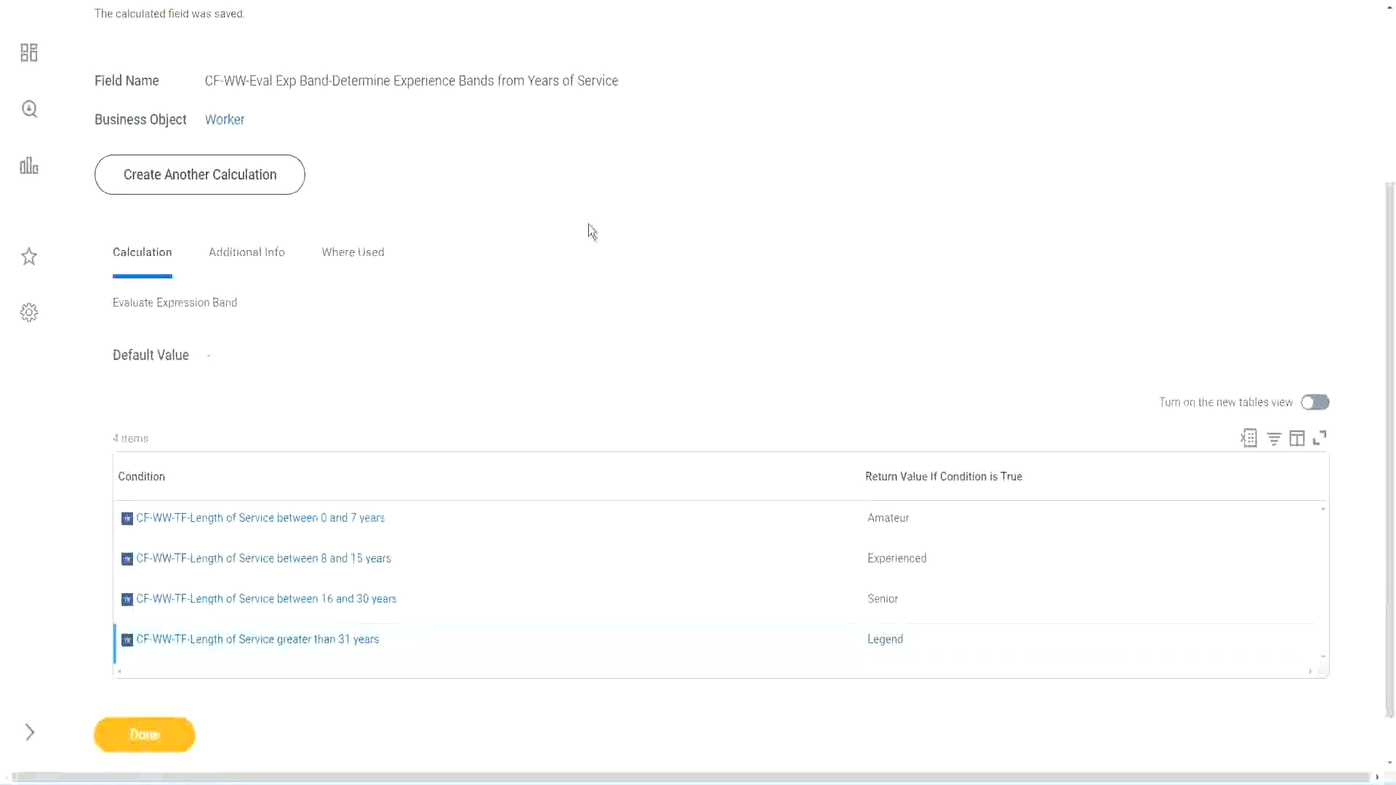
scroll(588, 224, "up", 3)
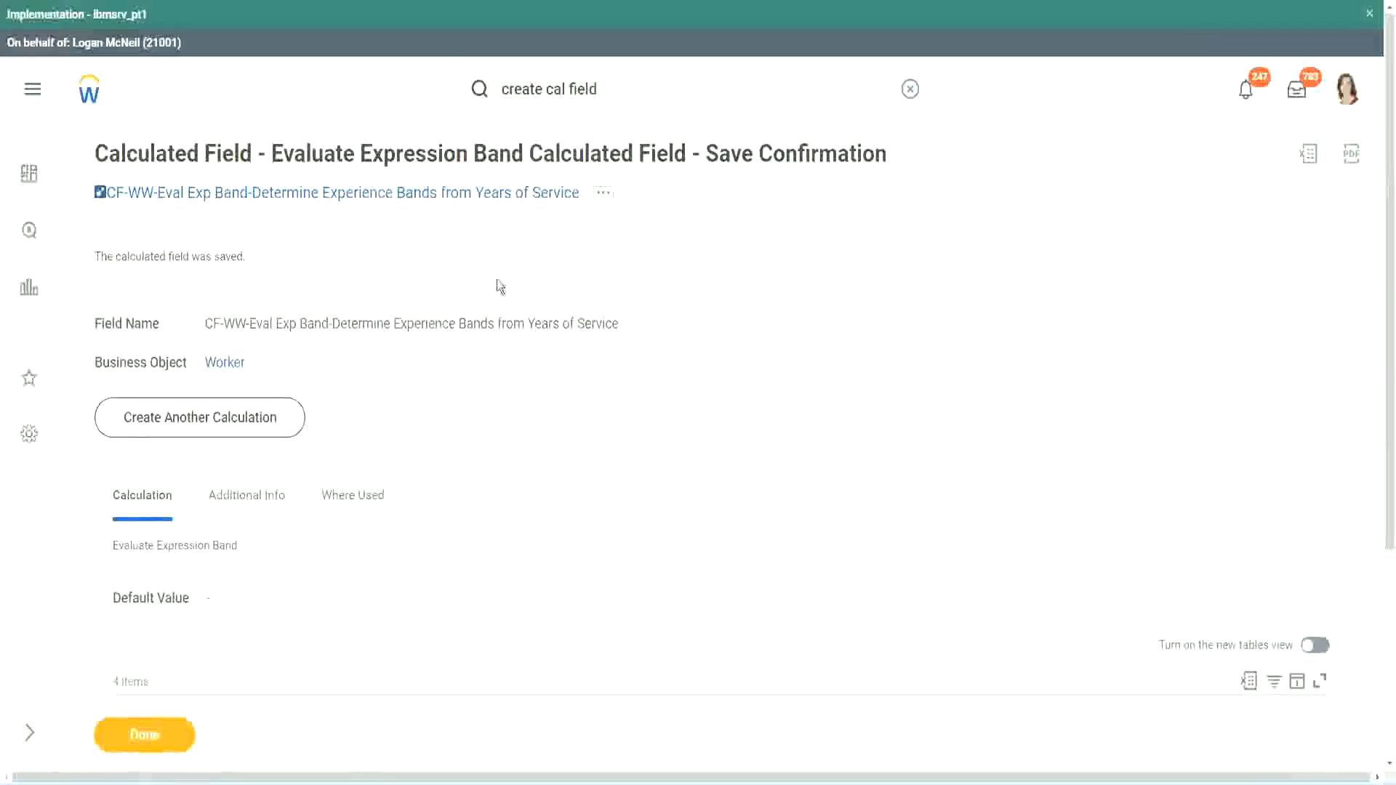
Copy the name of the saved Evaluate Expression Band calculated field and look over its definition
right_click(457, 193)
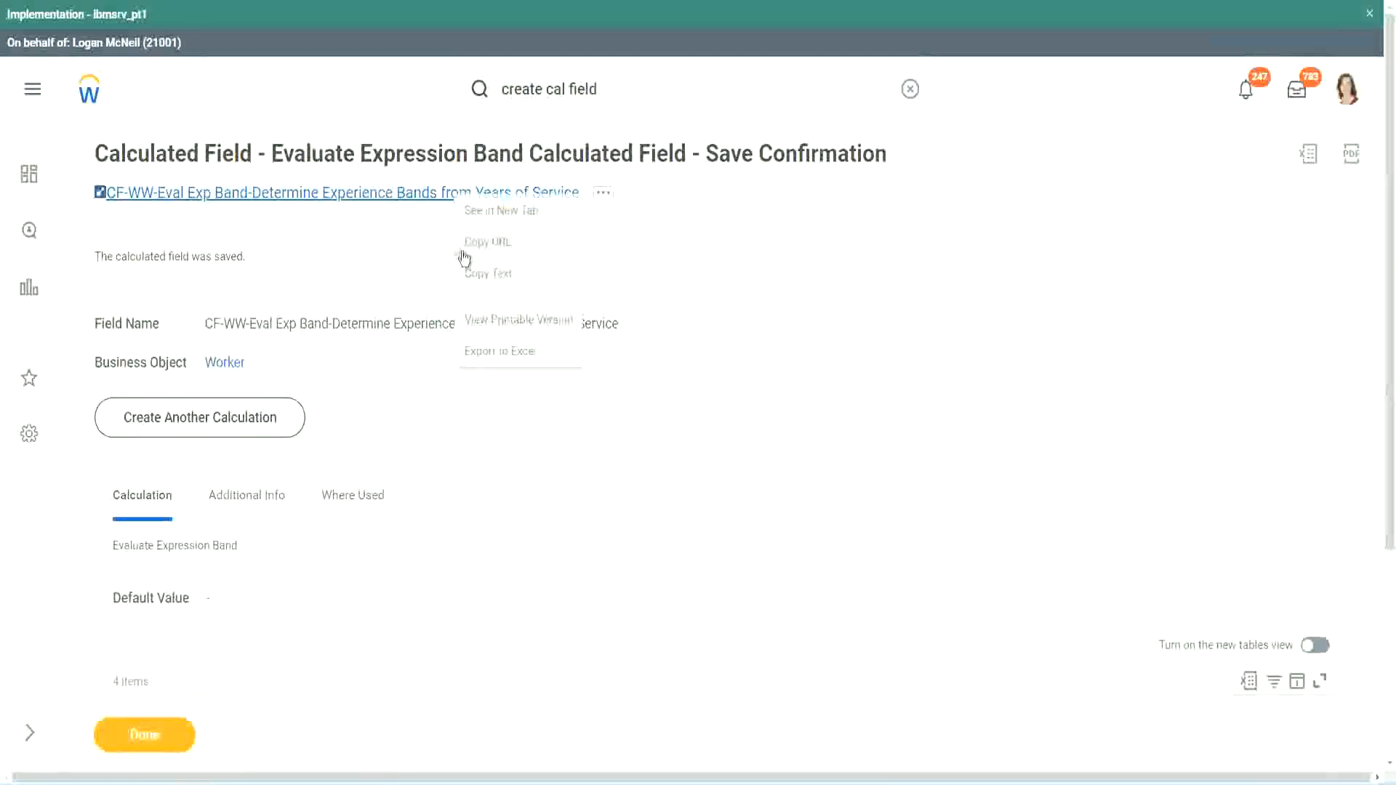
left_click(486, 282)
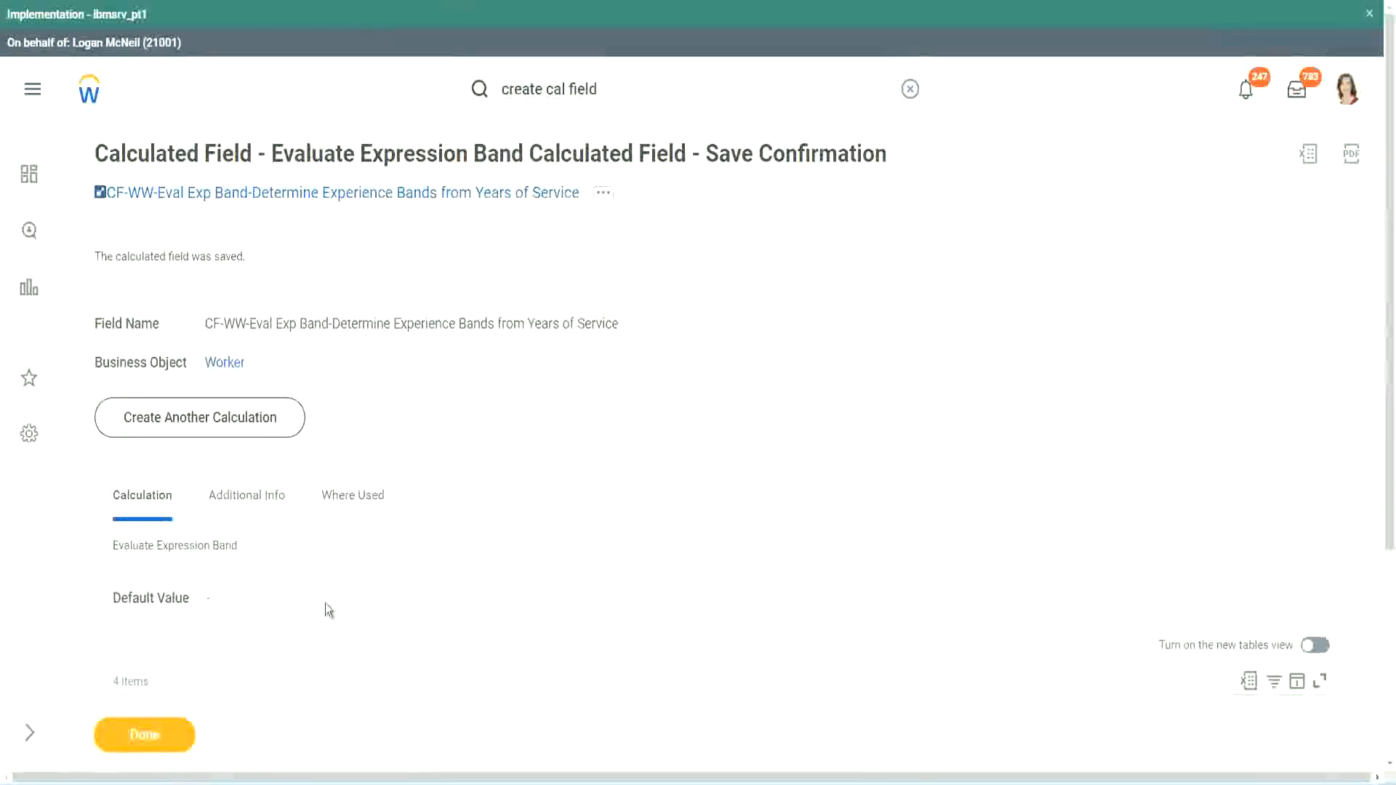
scroll(461, 563, "down", 3)
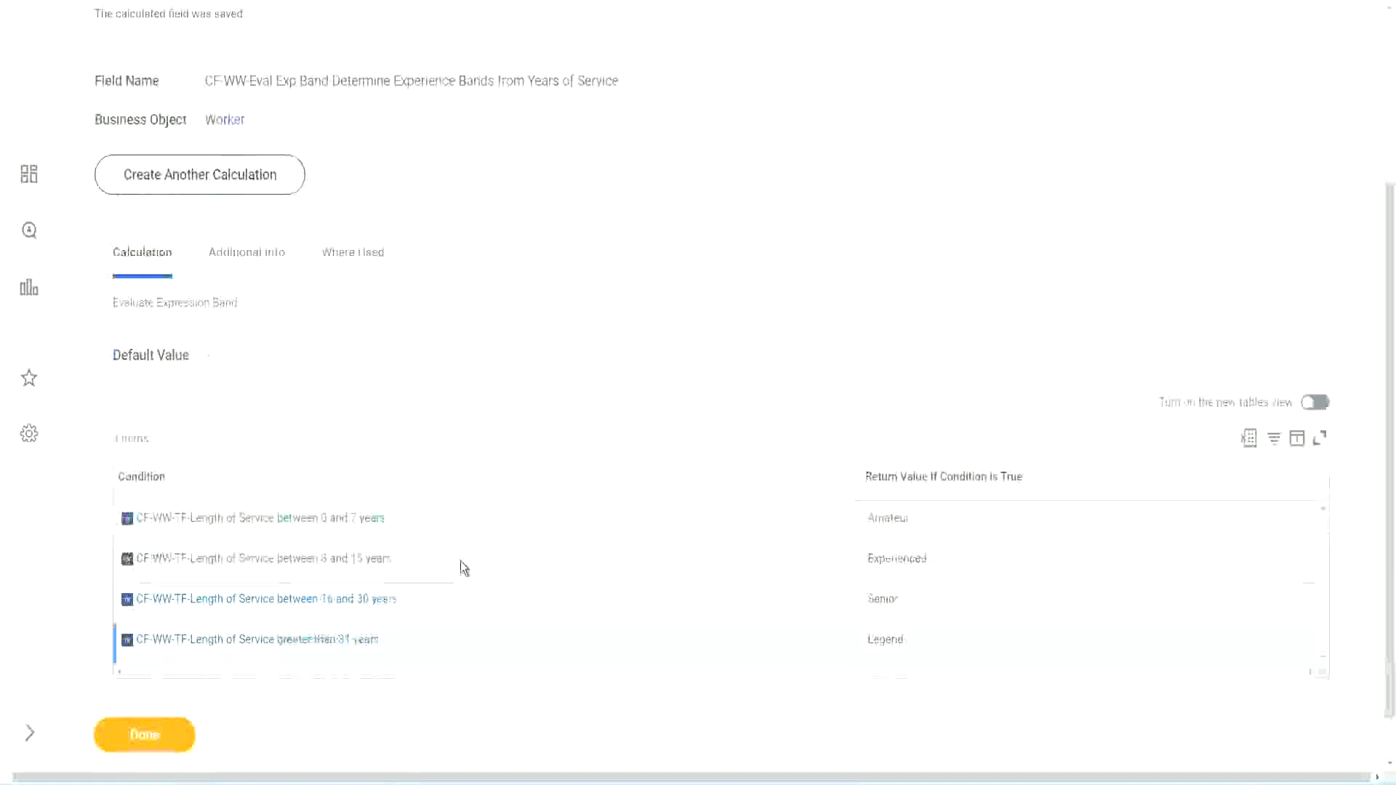
scroll(461, 560, "down", 1)
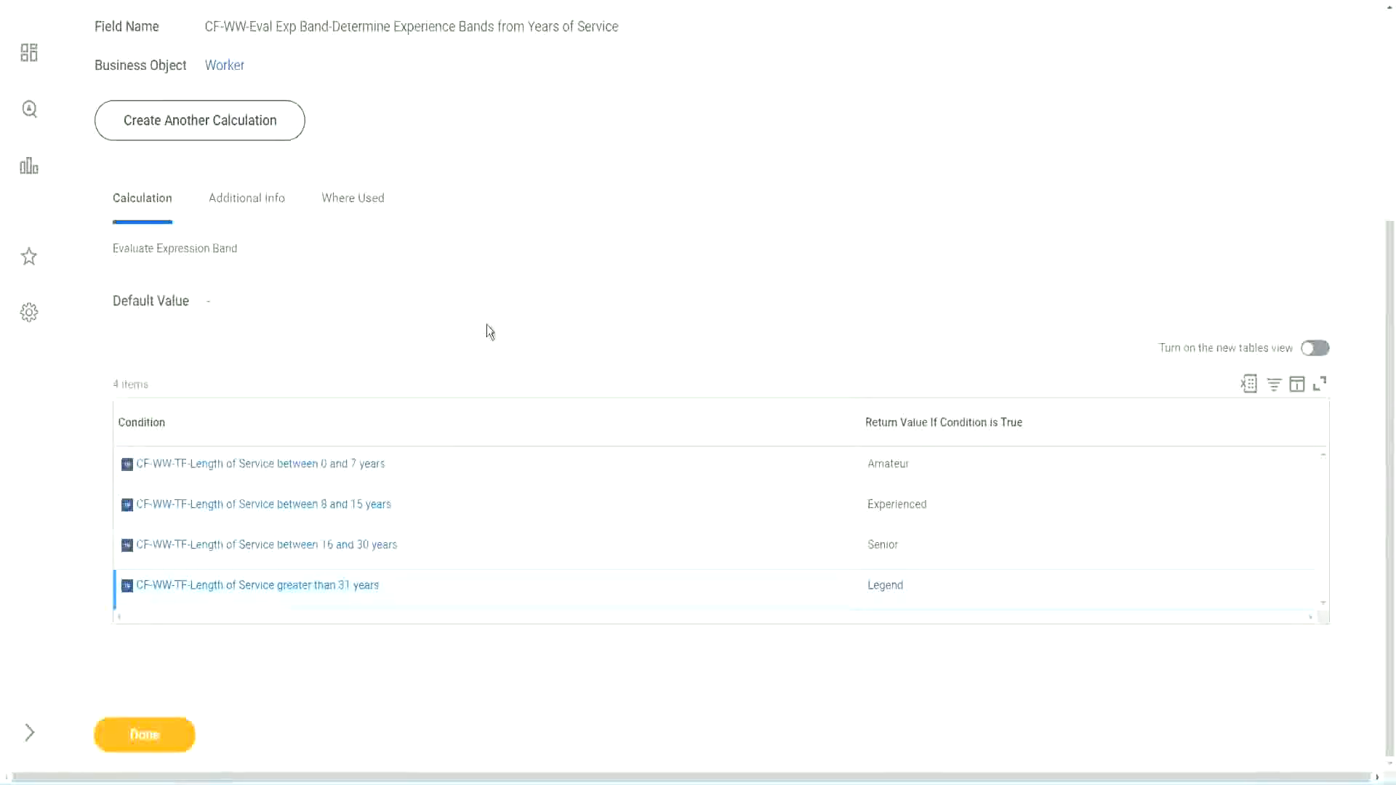
scroll(487, 328, "up", 2)
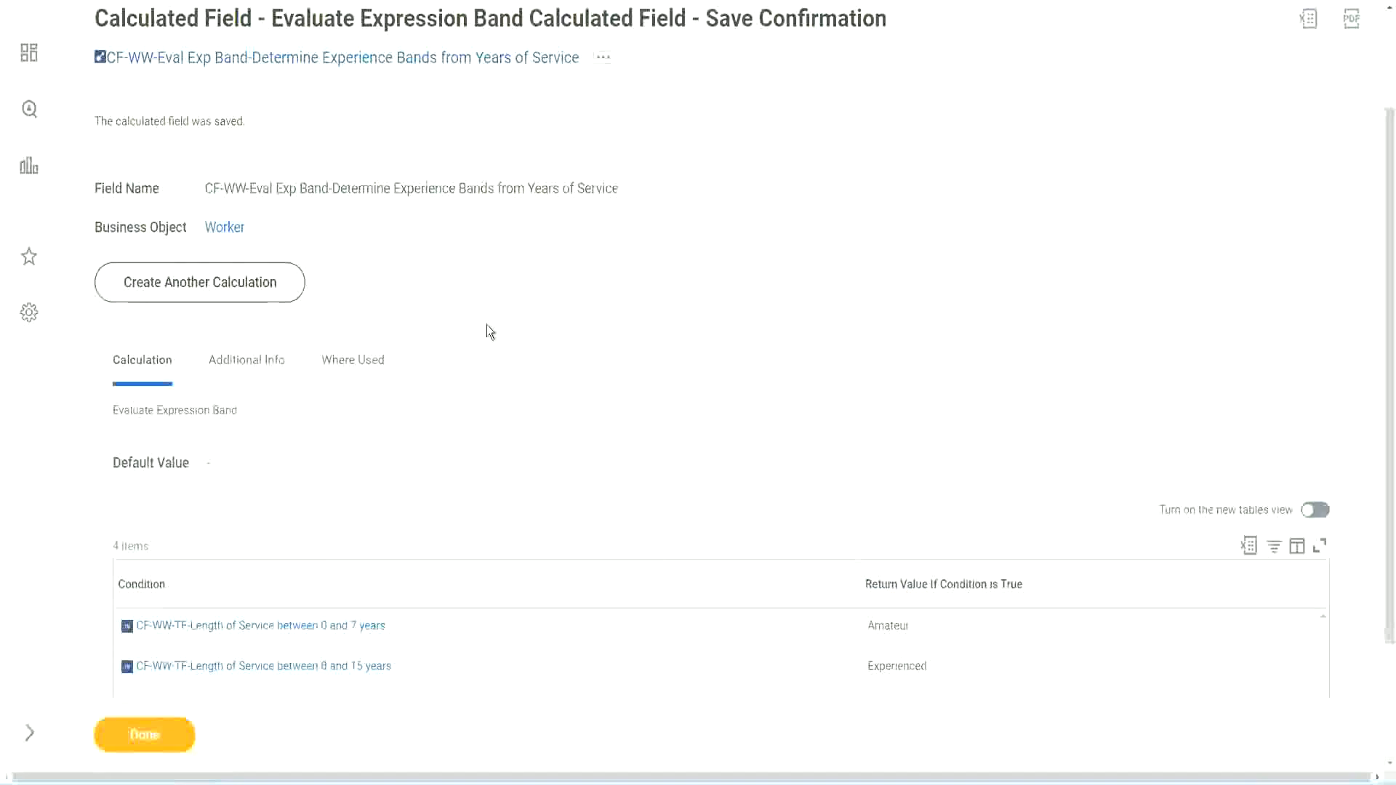
scroll(486, 324, "down", 2)
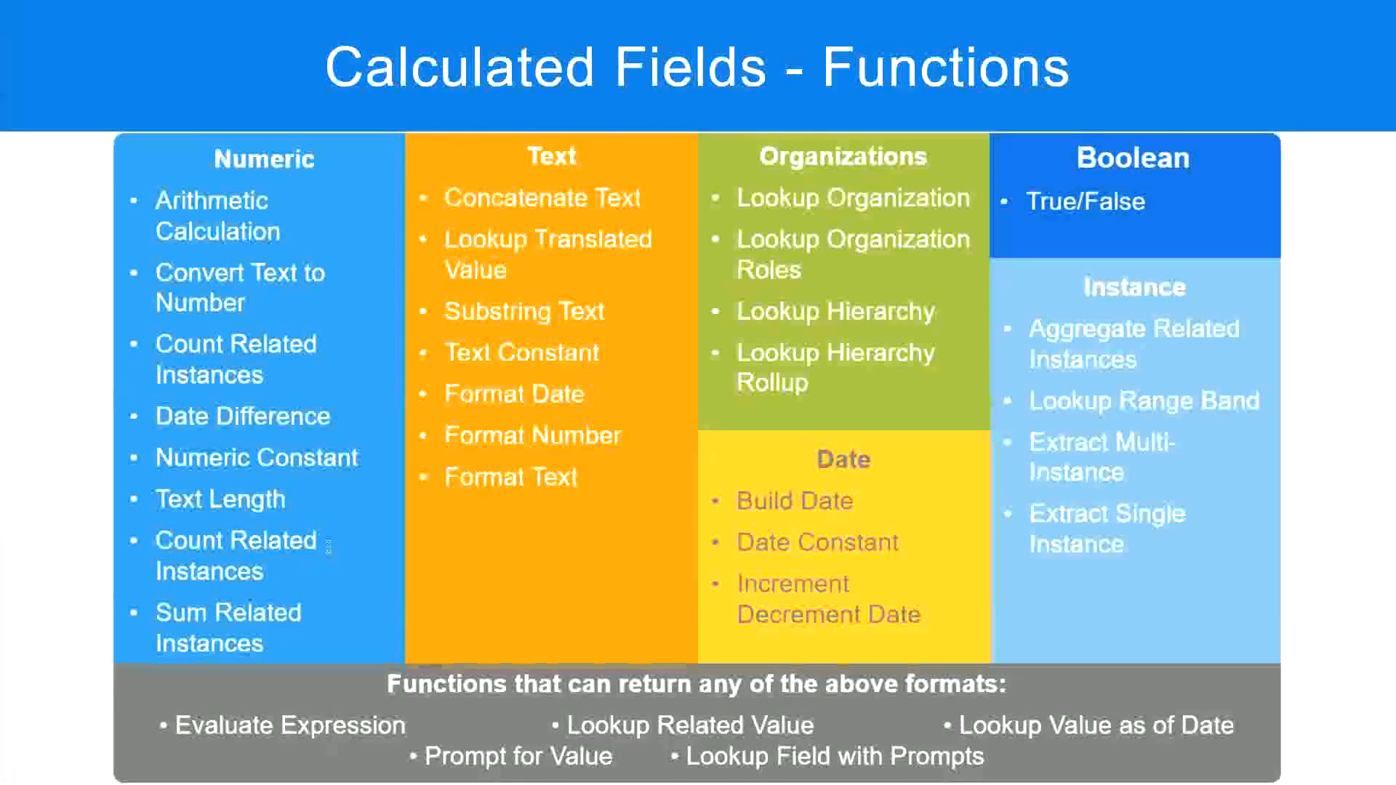
Switch from the functions slide back to Workday and close the calculated field's save confirmation
key("alt+Tab")
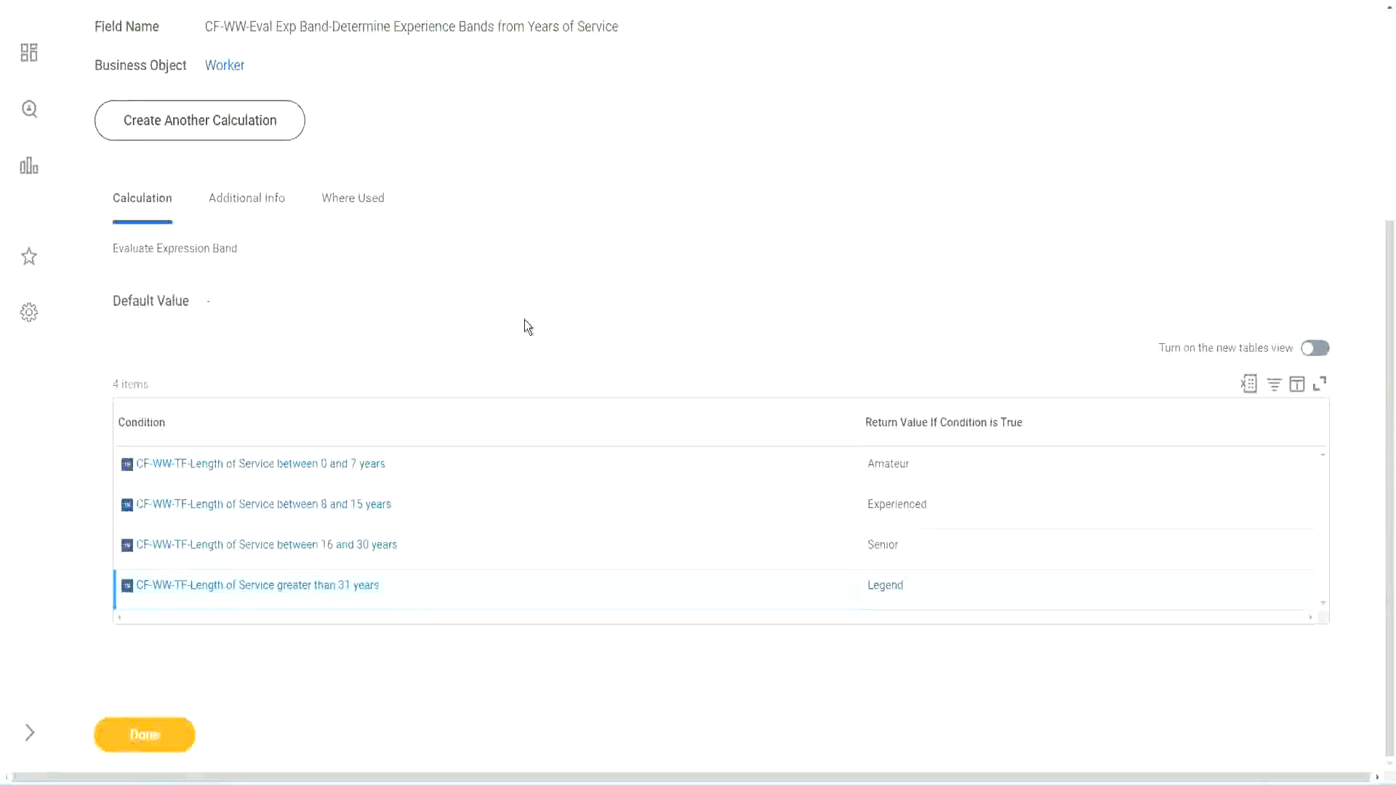
scroll(525, 320, "up", 1)
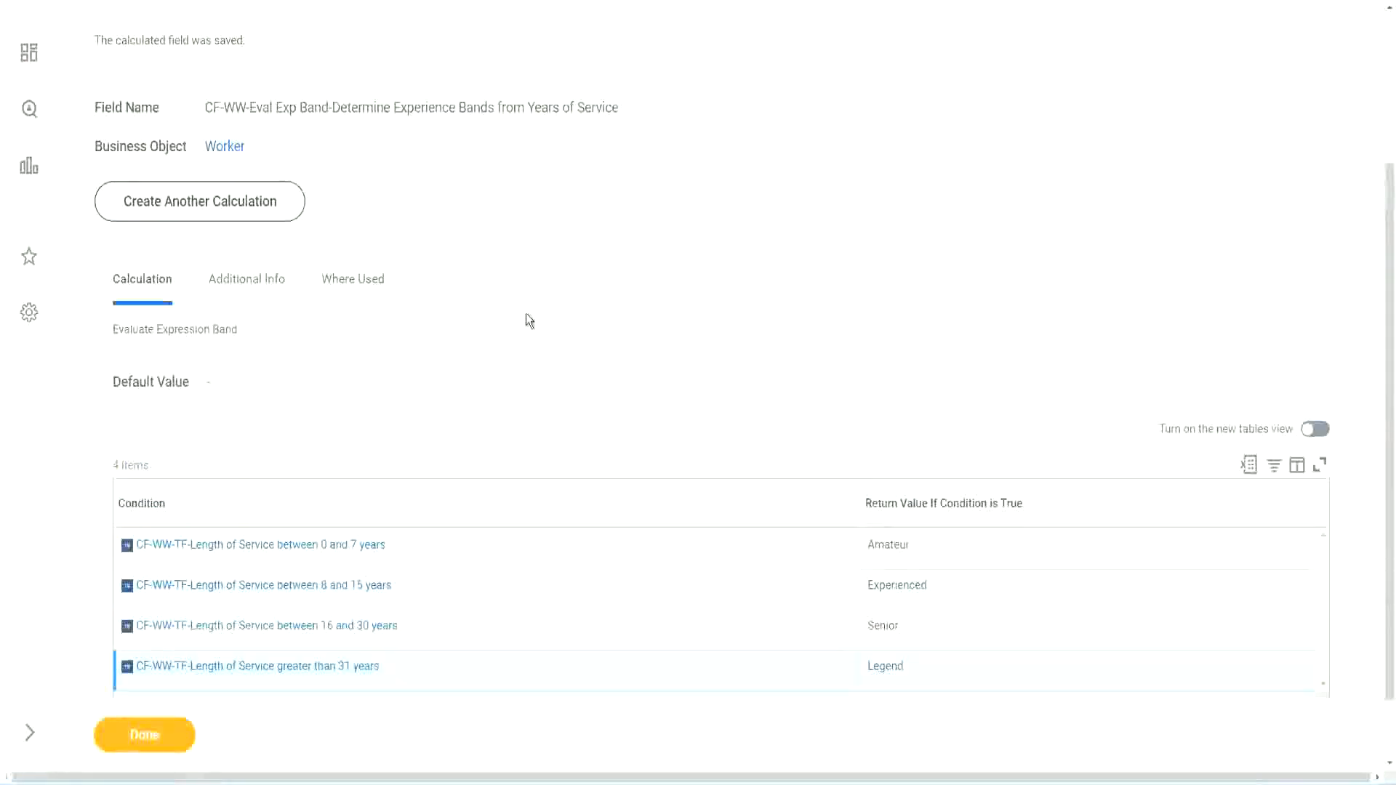
scroll(526, 318, "up", 3)
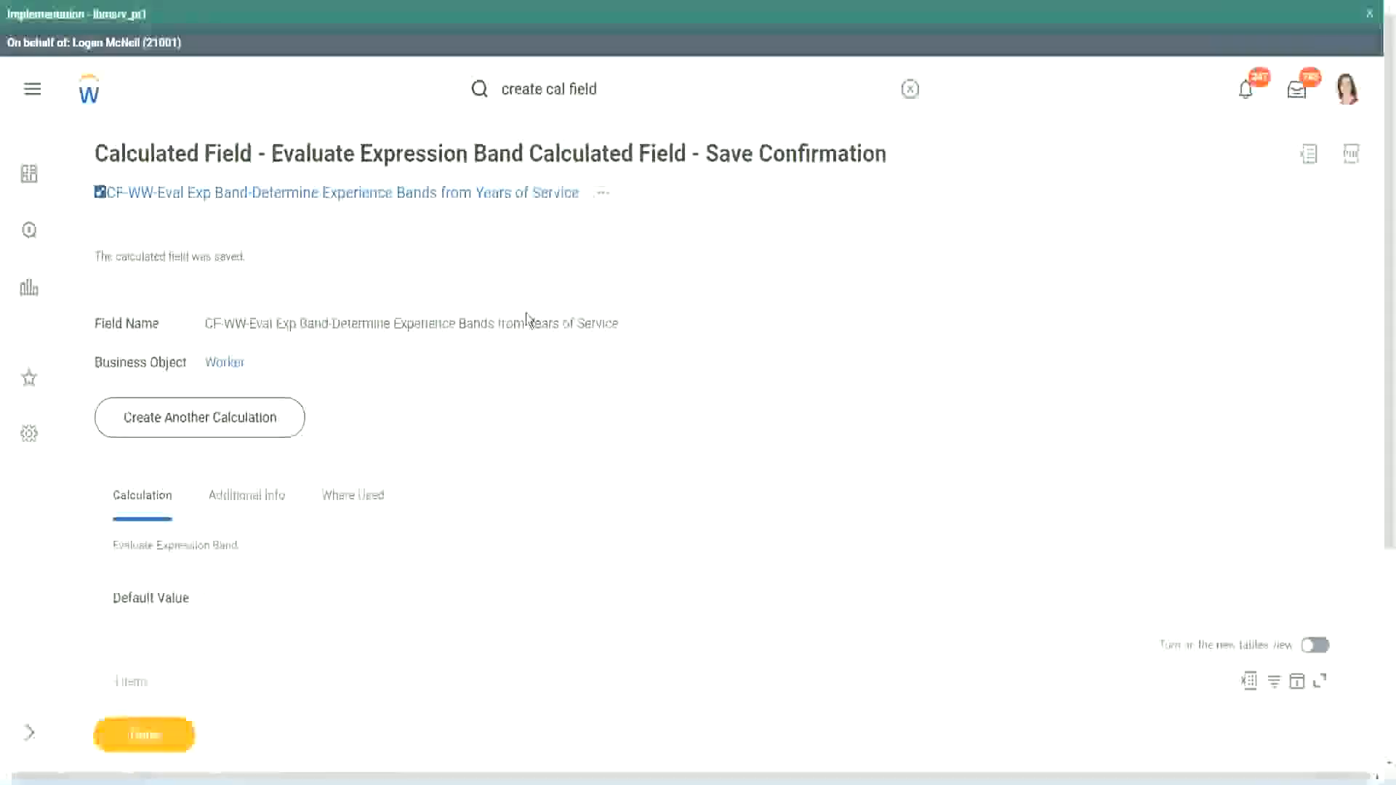
scroll(526, 317, "down", 4)
left_click(146, 745)
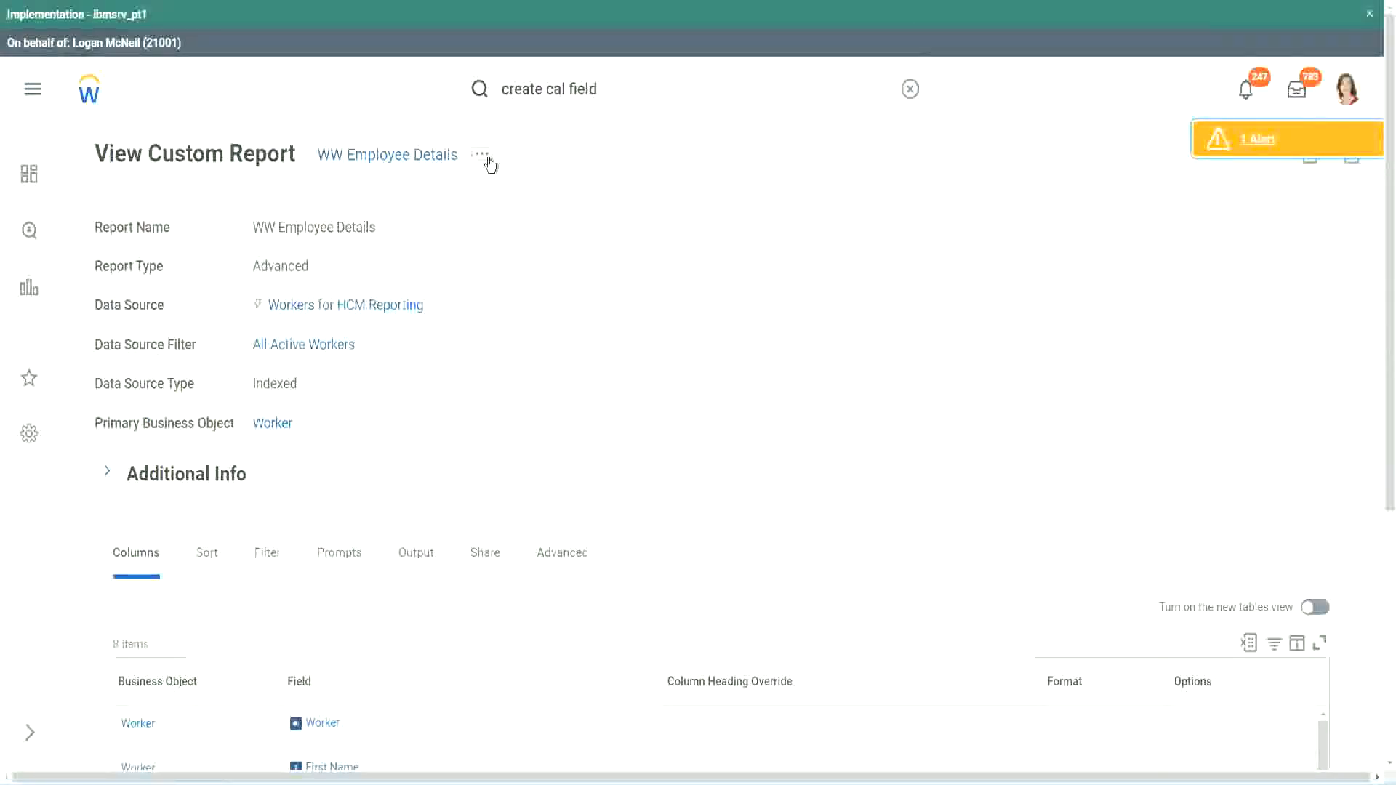
Open the WW Employee Details custom report for editing
left_click(482, 154)
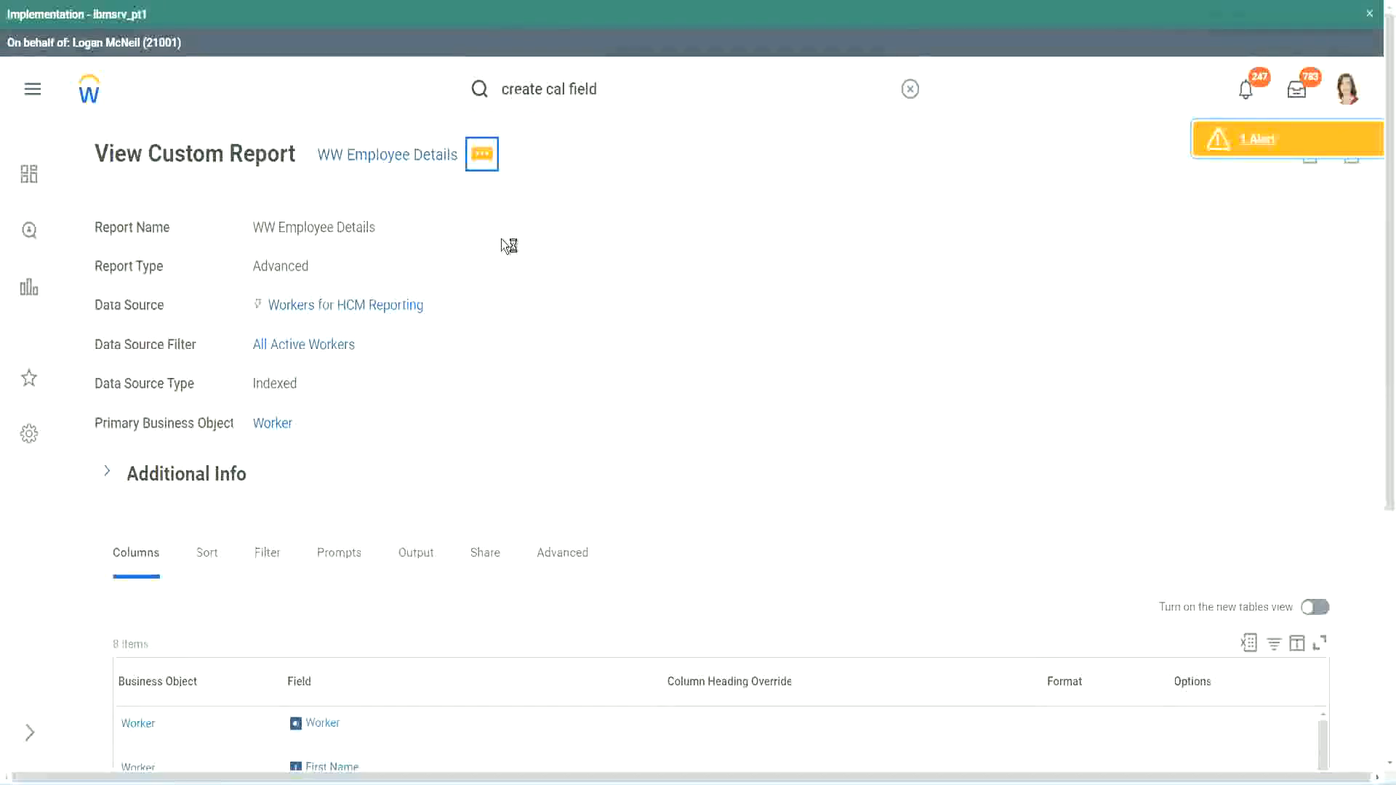
mouse_move(566, 237)
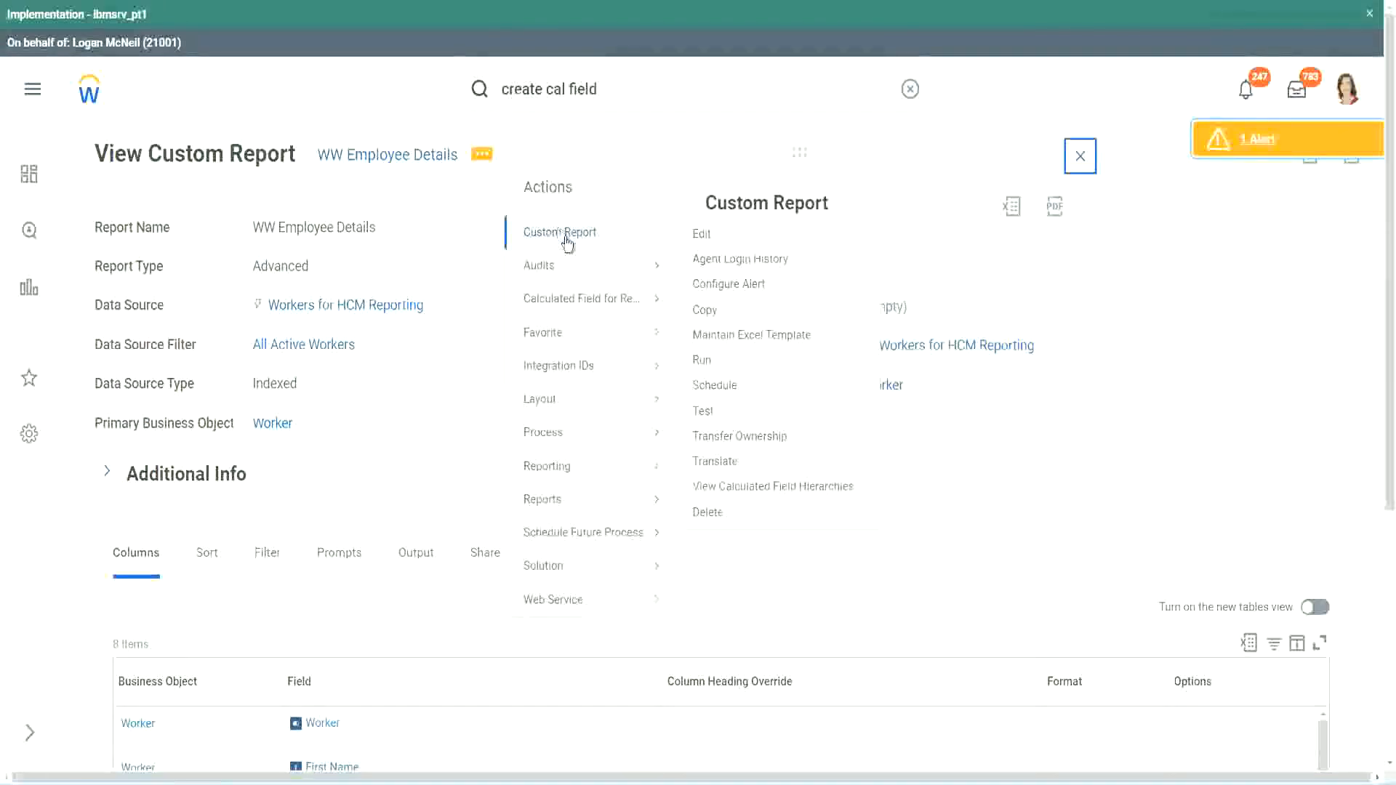
left_click(703, 234)
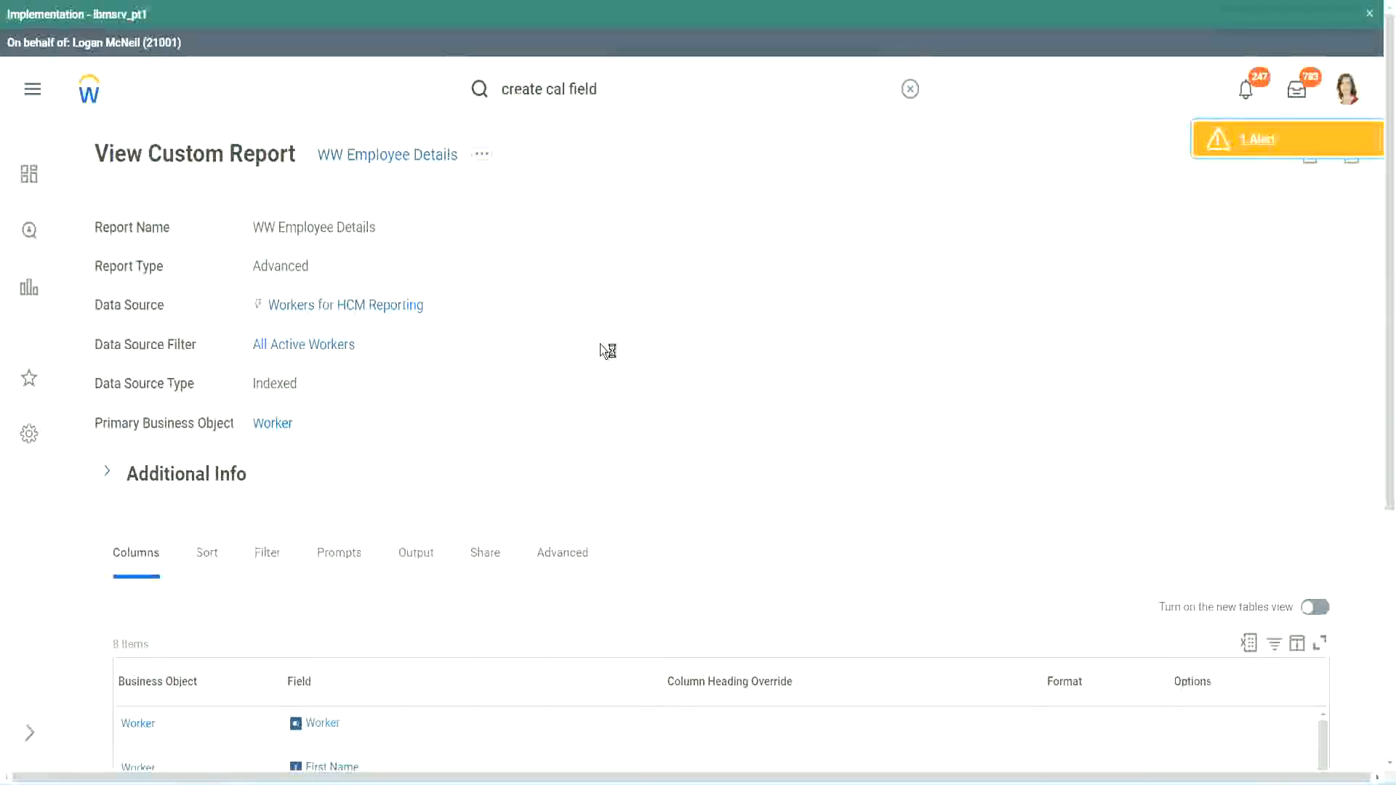
scroll(600, 343, "down", 1)
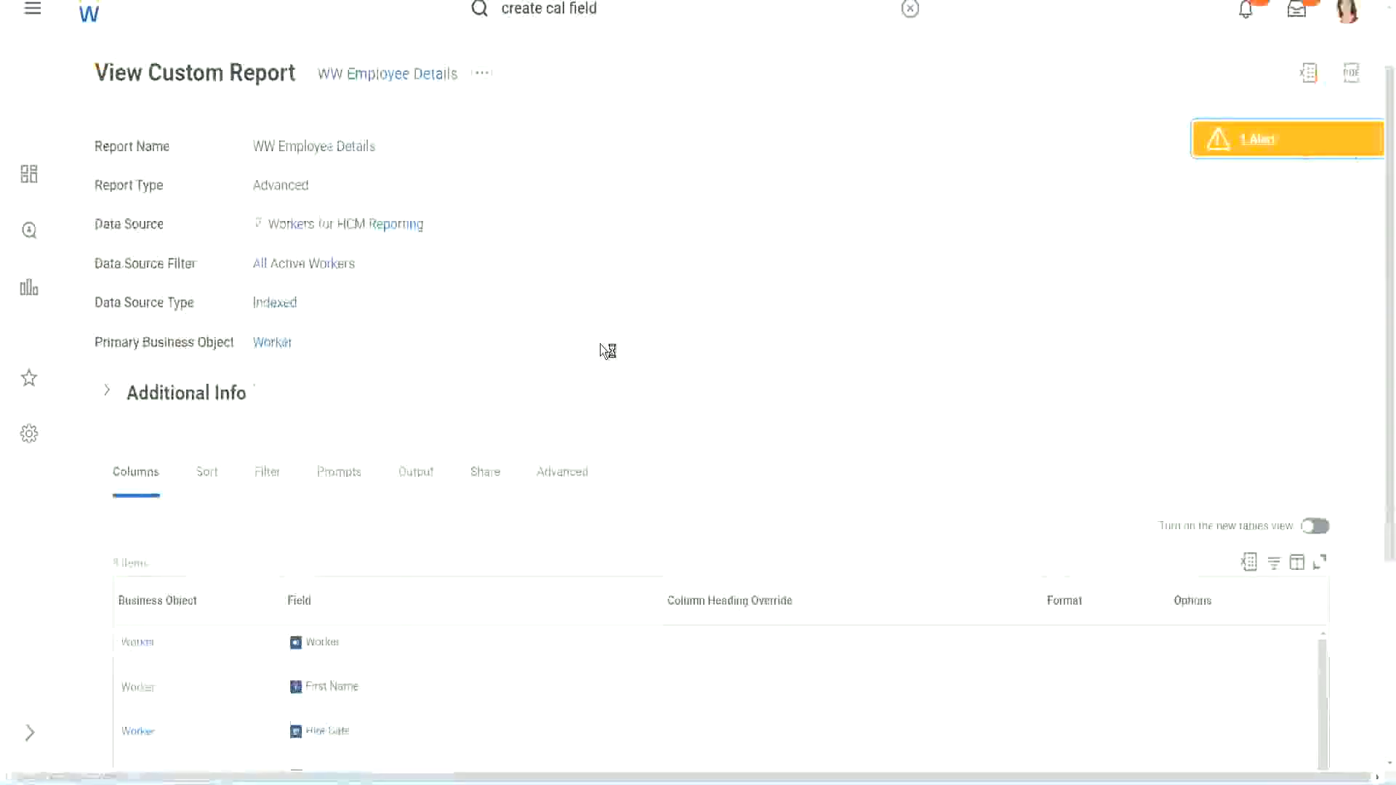
scroll(600, 343, "down", 4)
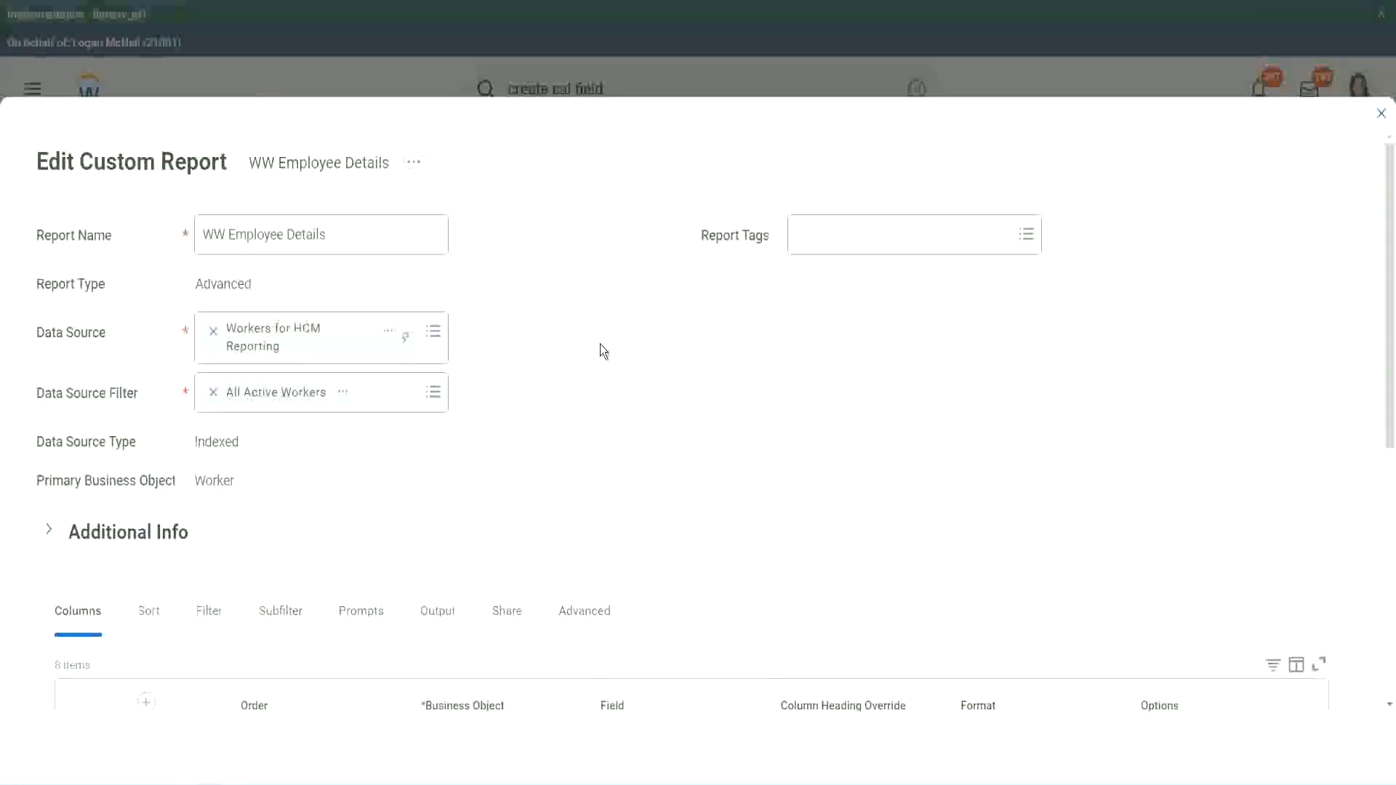
Add a Worker column row below Experience Bands and search its field for CF-WW-Eval Exp-Derive Experience Bands from Years of Service
scroll(600, 343, "down", 8)
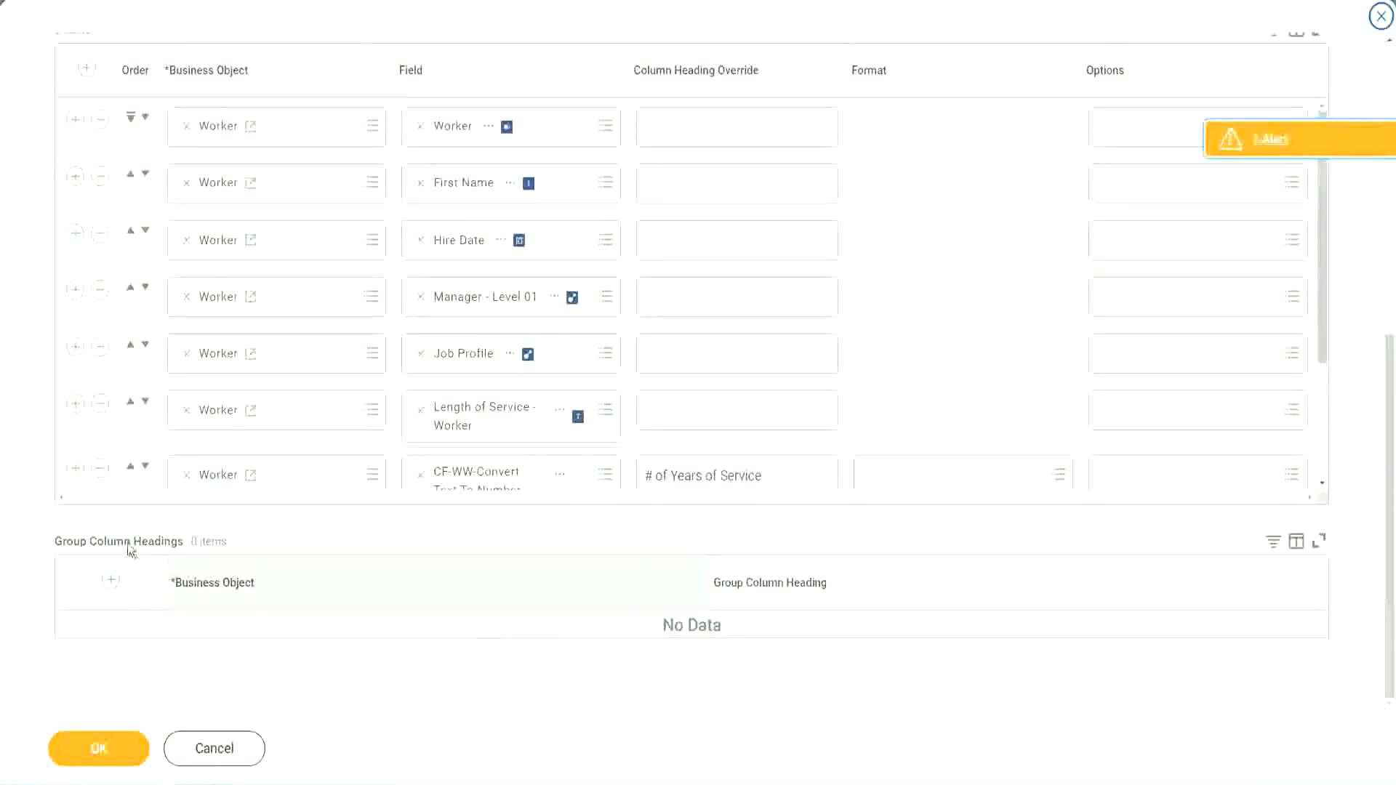
scroll(257, 404, "down", 3)
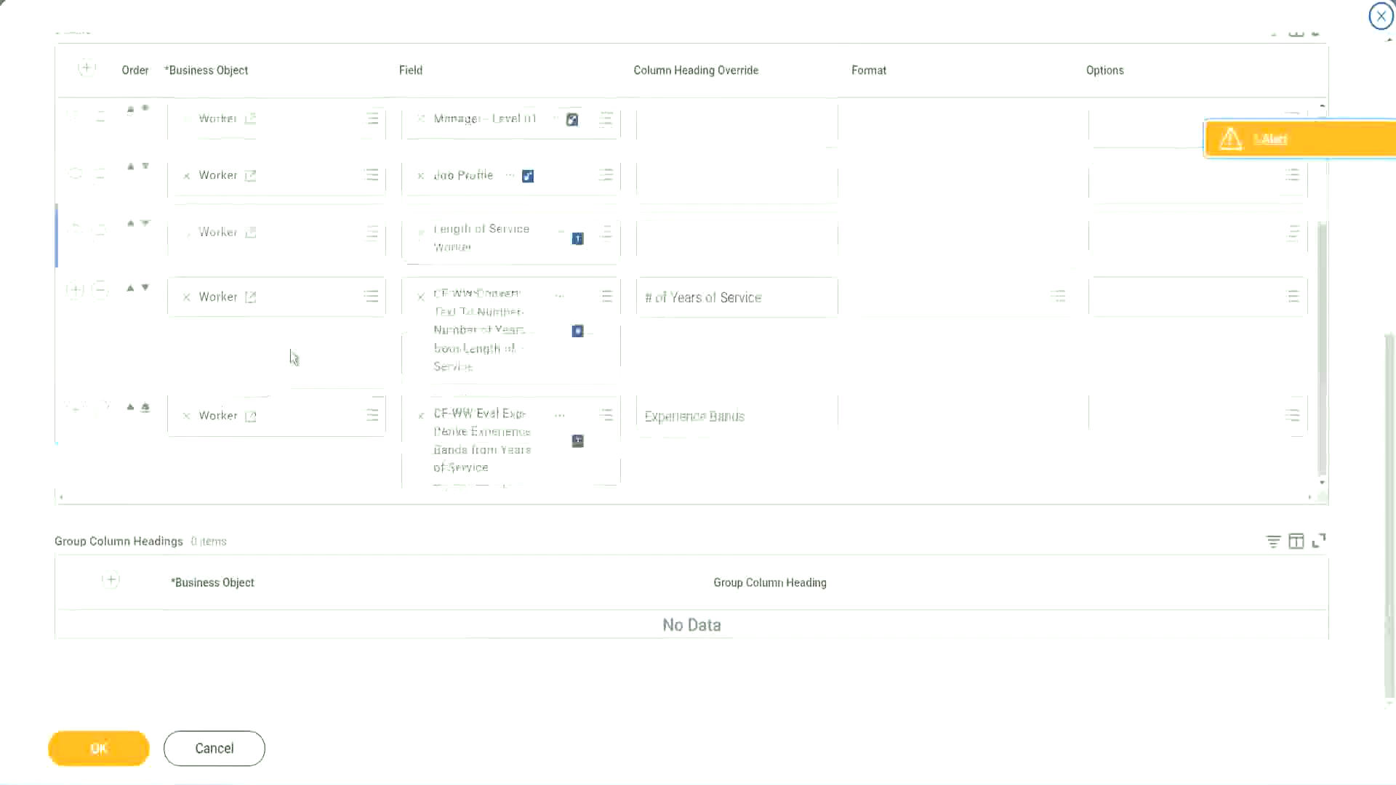
left_click(75, 411)
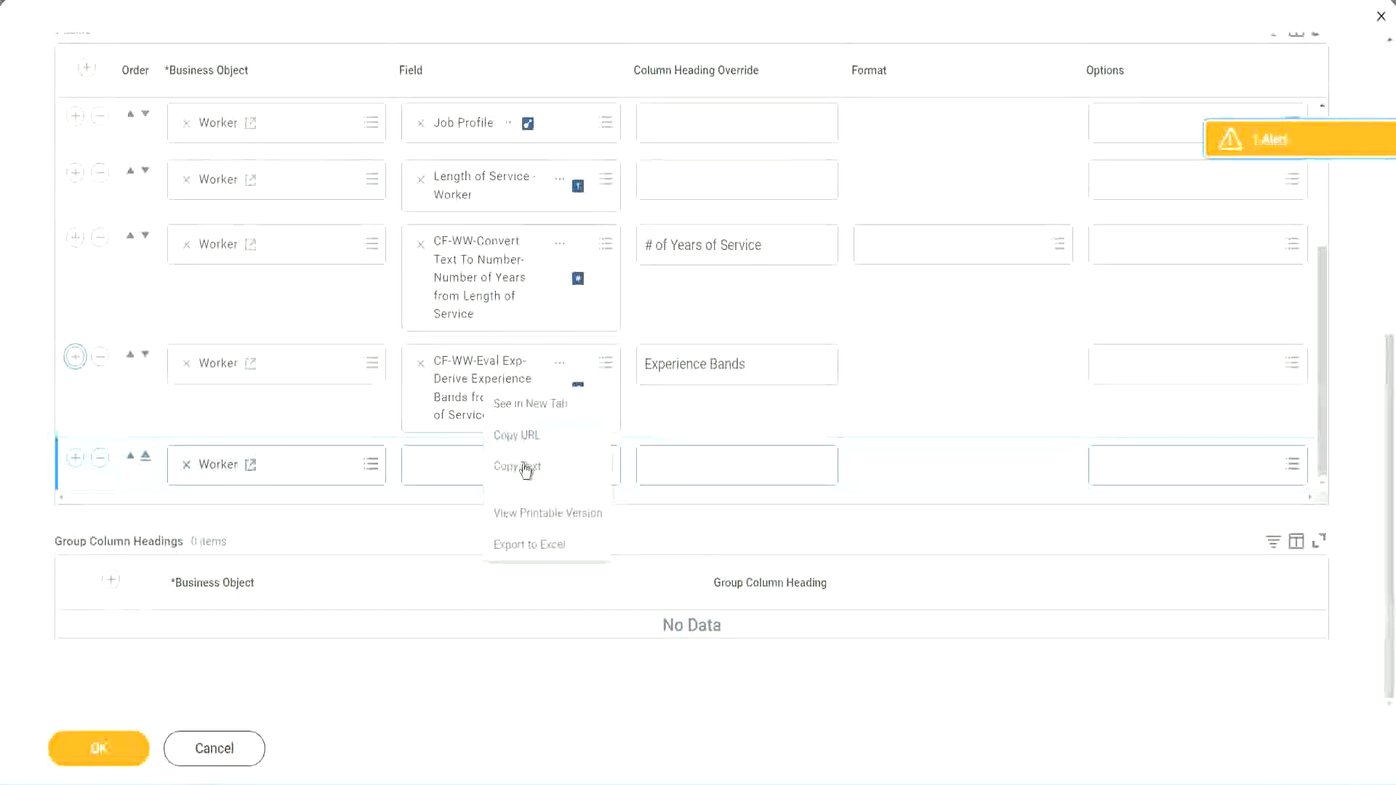
left_click(438, 473)
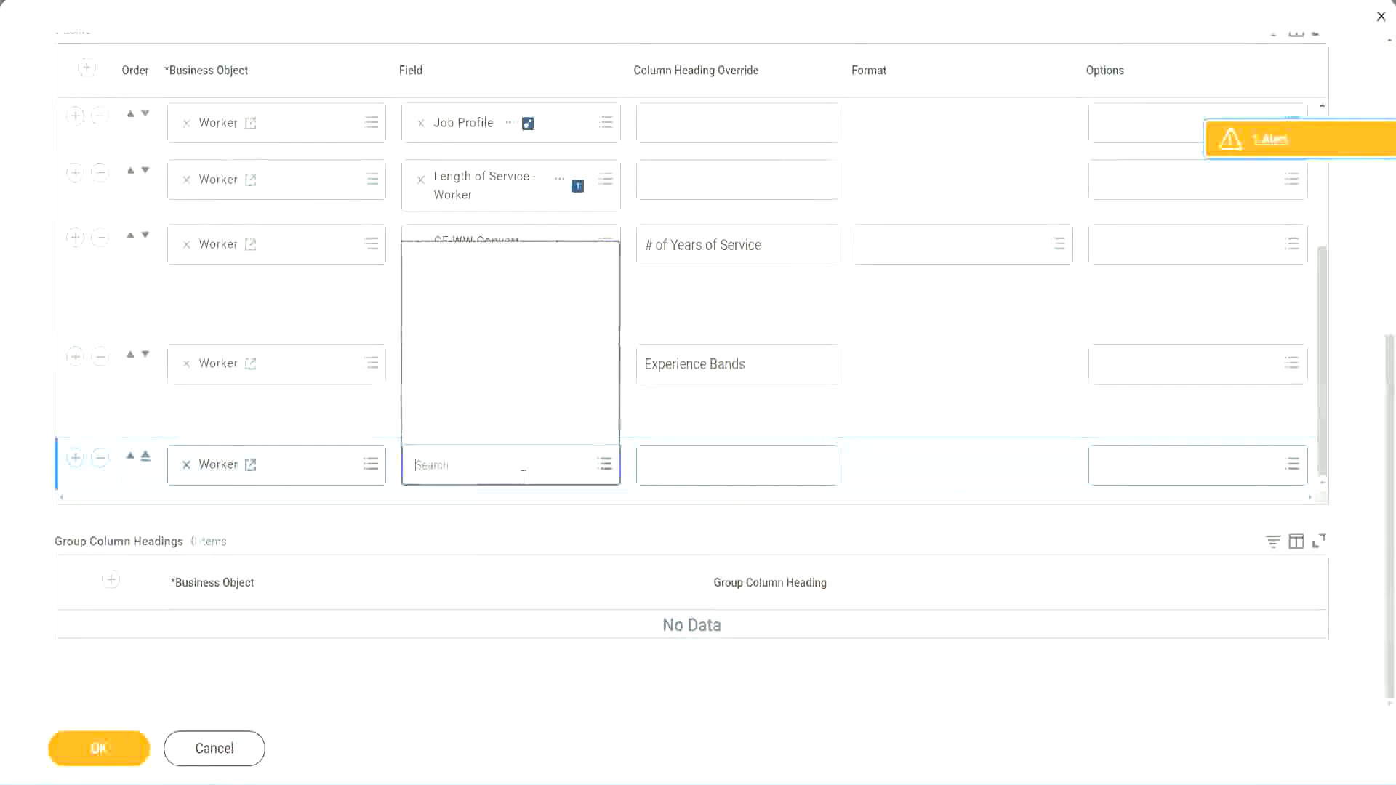
type("CF-WW-Eval Exp-Derive Experience Bands from Years of Service")
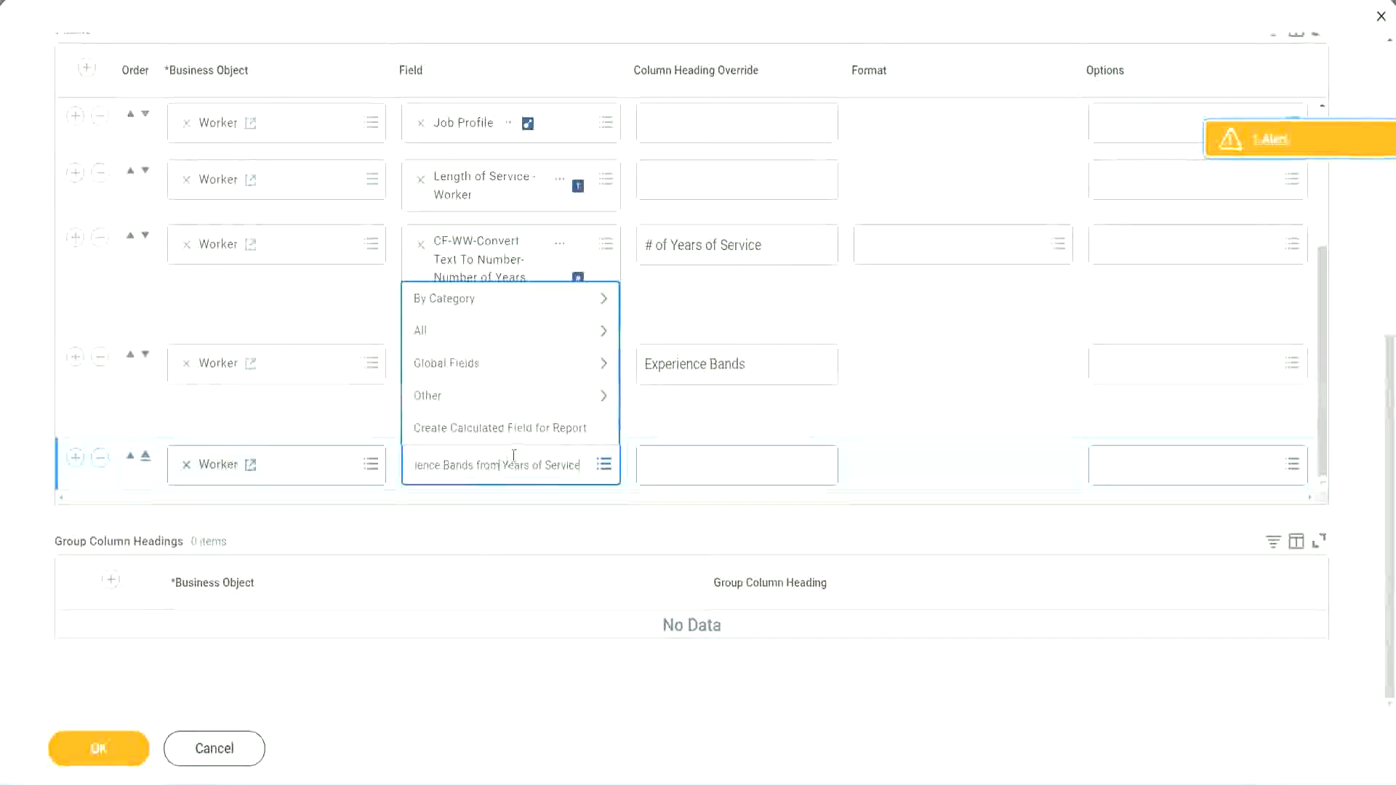
key("Return")
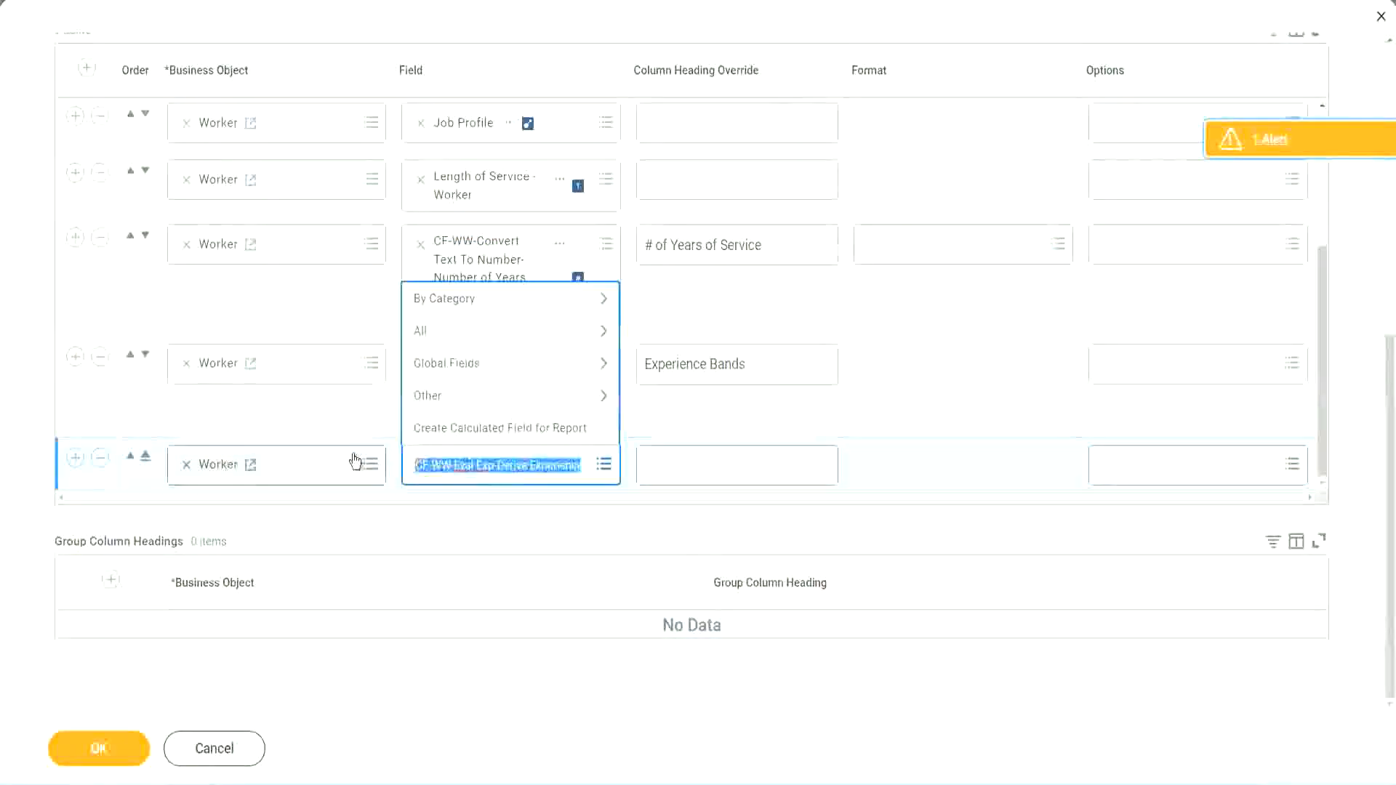
Change the new row's field search to CF-WW-Eval Exp Band and choose CF-WW-Eval Exp Band-Determine Experience Bands from Years of Service
left_click(522, 477)
type("Band")
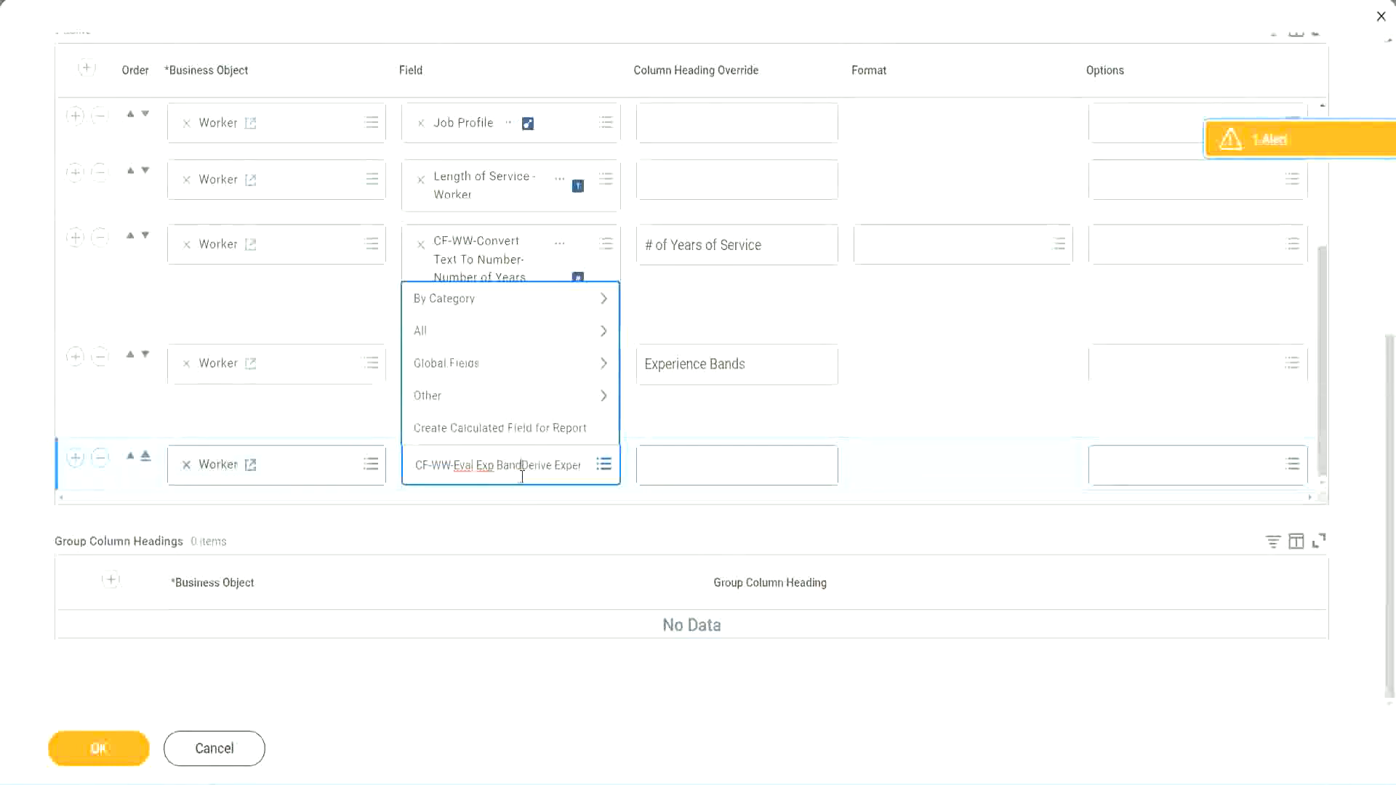
key("Delete")
key("Delete")
key("Delete")
key("Delete")
key("Delete")
key("Delete")
key("Delete")
key("Delete")
key("Delete")
key("Delete")
key("Delete")
key("Delete")
key("Delete")
key("Delete")
key("Delete")
key("Delete")
key("Delete")
key("Delete")
key("Return")
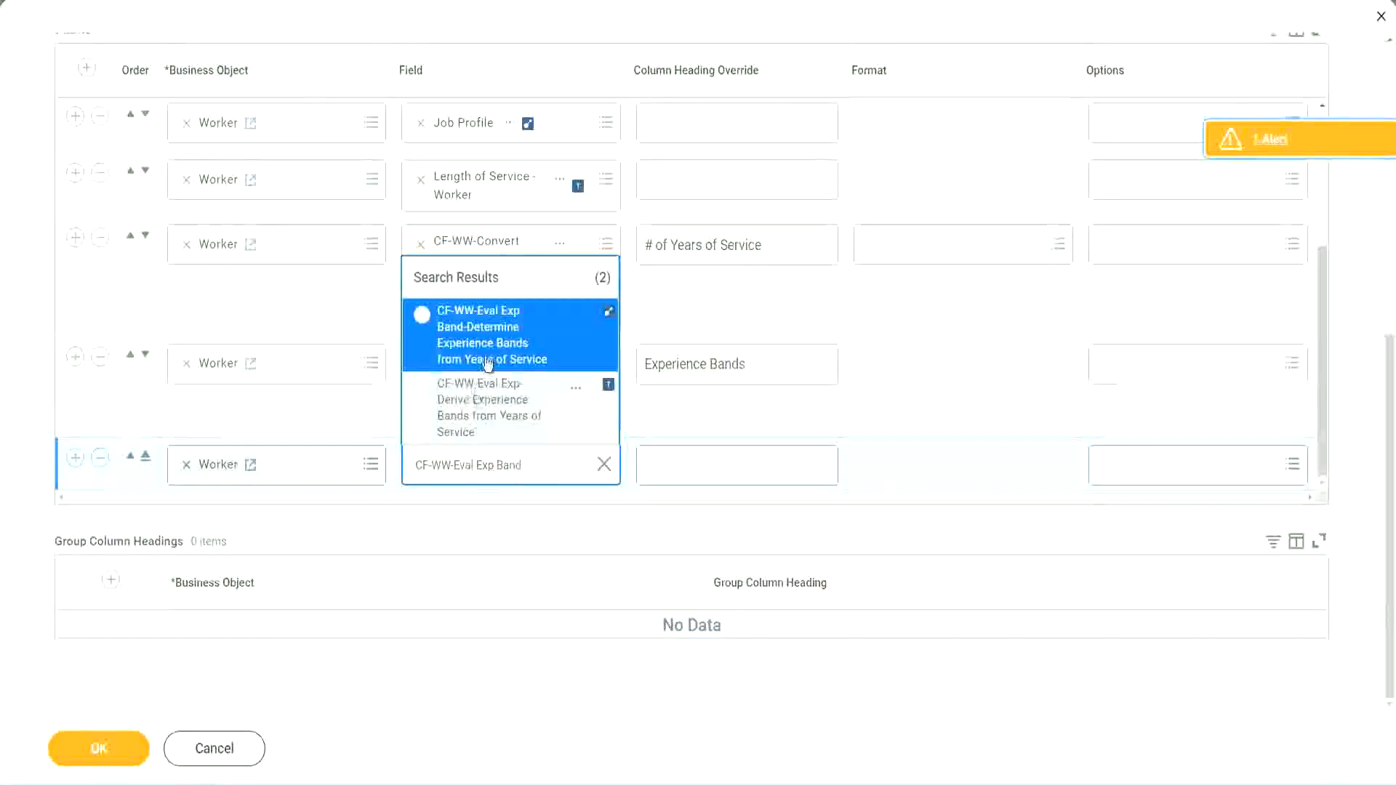
left_click(509, 344)
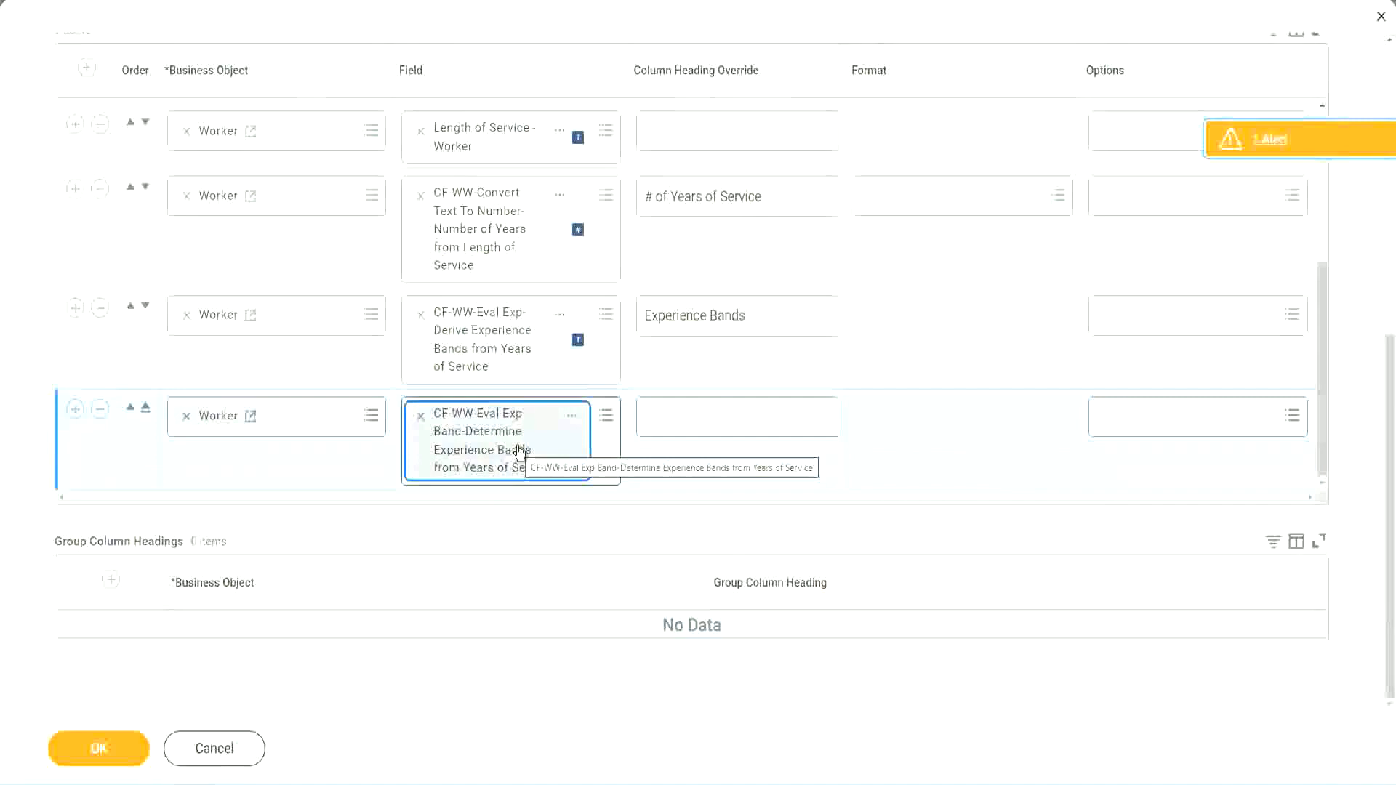
Set the new column's heading override to Experience Bands (Eval Exp Bands), reusing the existing heading text, and save the report
left_click(767, 316)
key("ctrl+c")
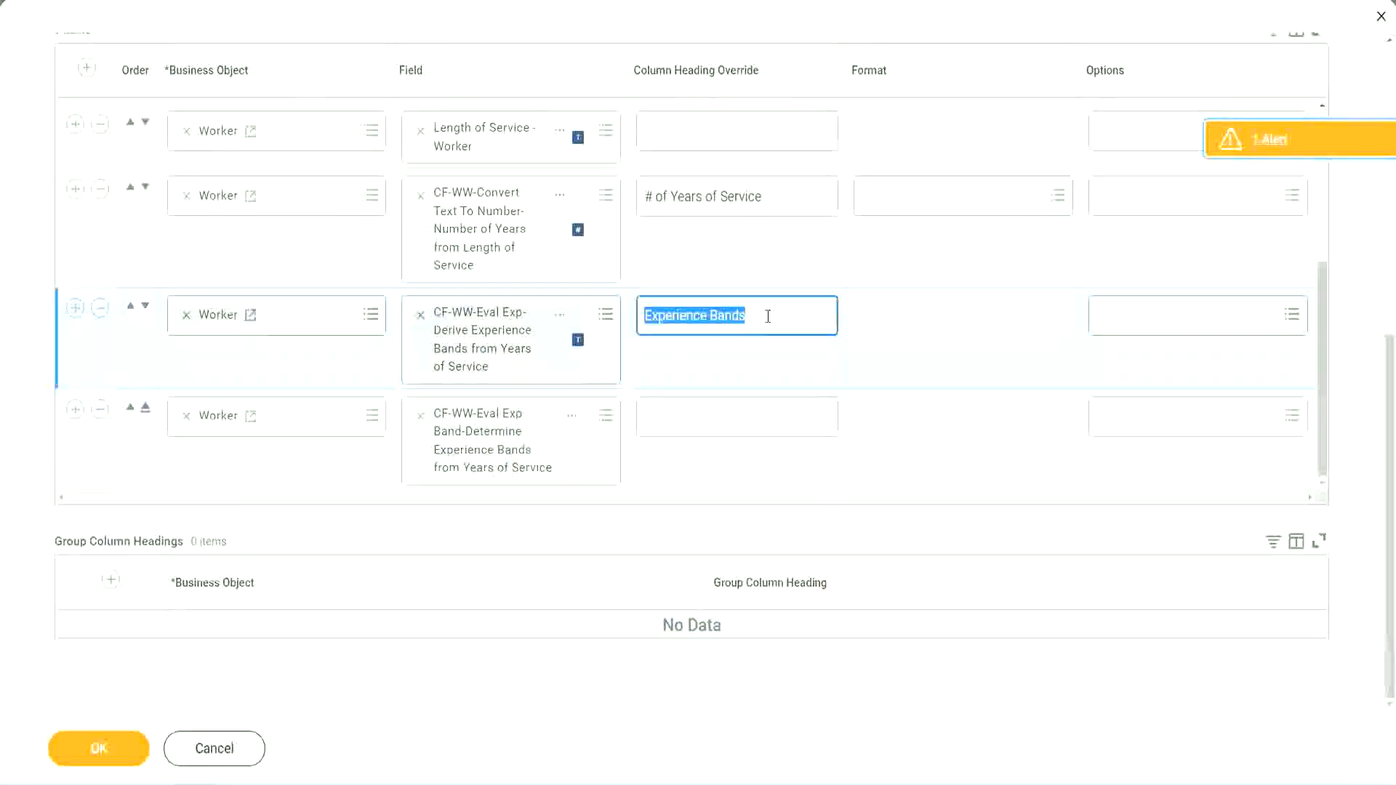
left_click(677, 416)
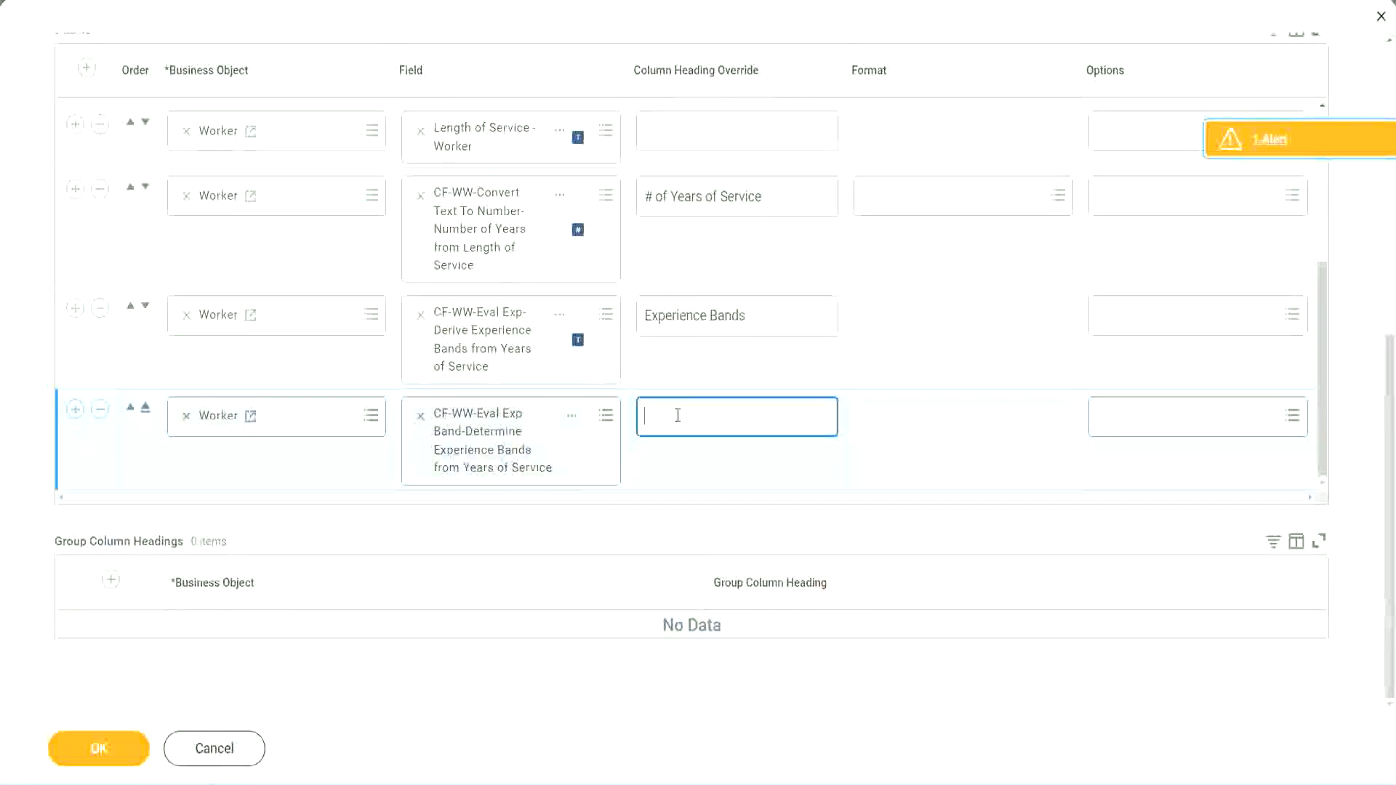
key("ctrl+v")
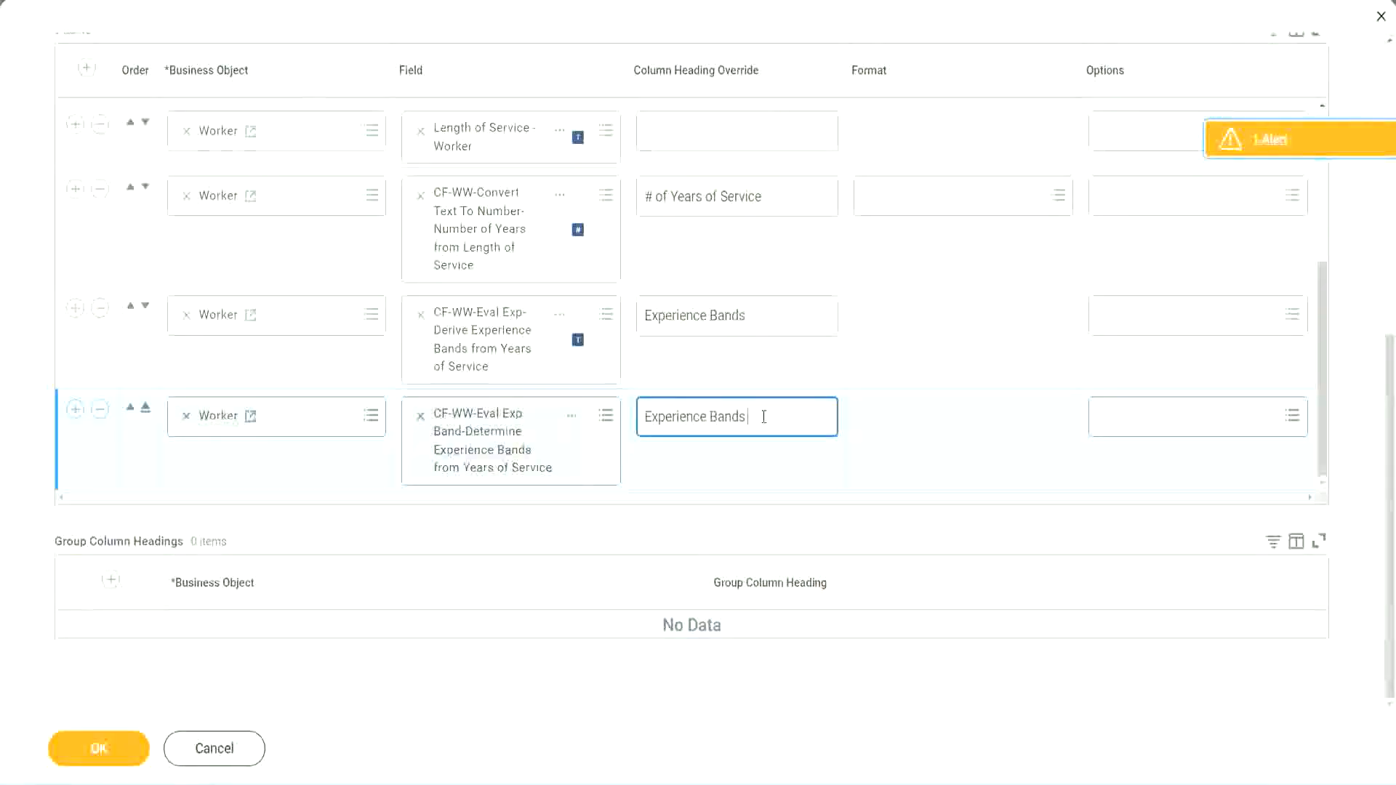
type("(Eval E")
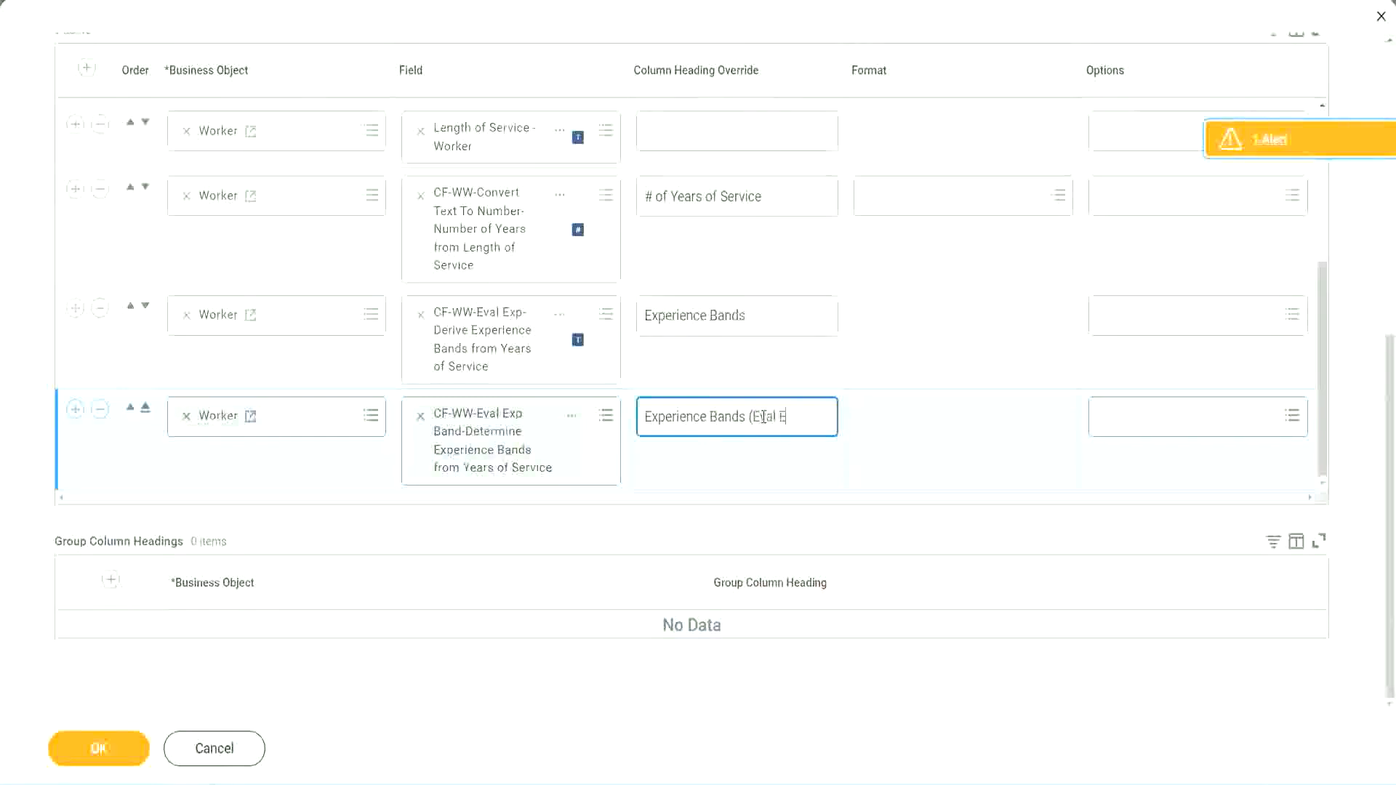
type("xp Bands)")
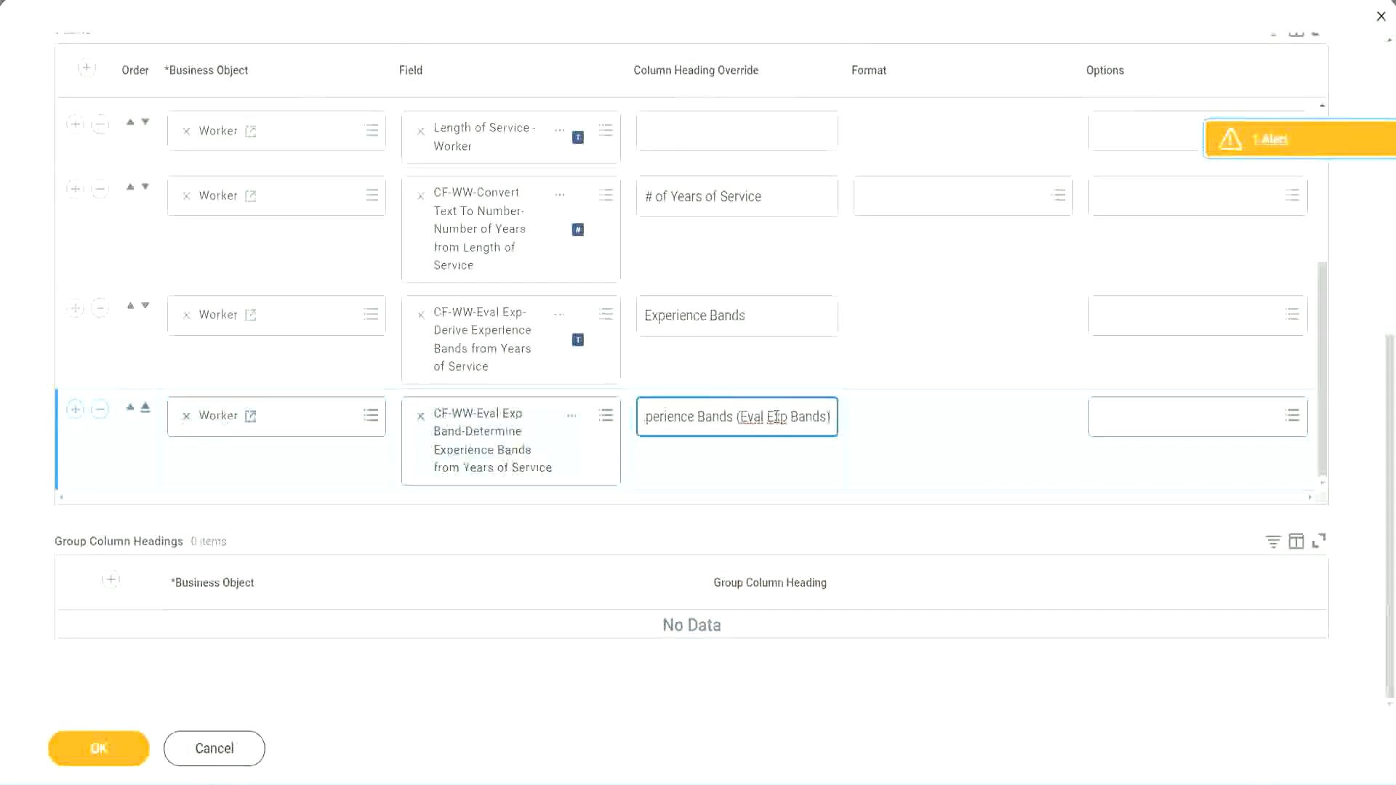
double_click(778, 416)
left_click(805, 410)
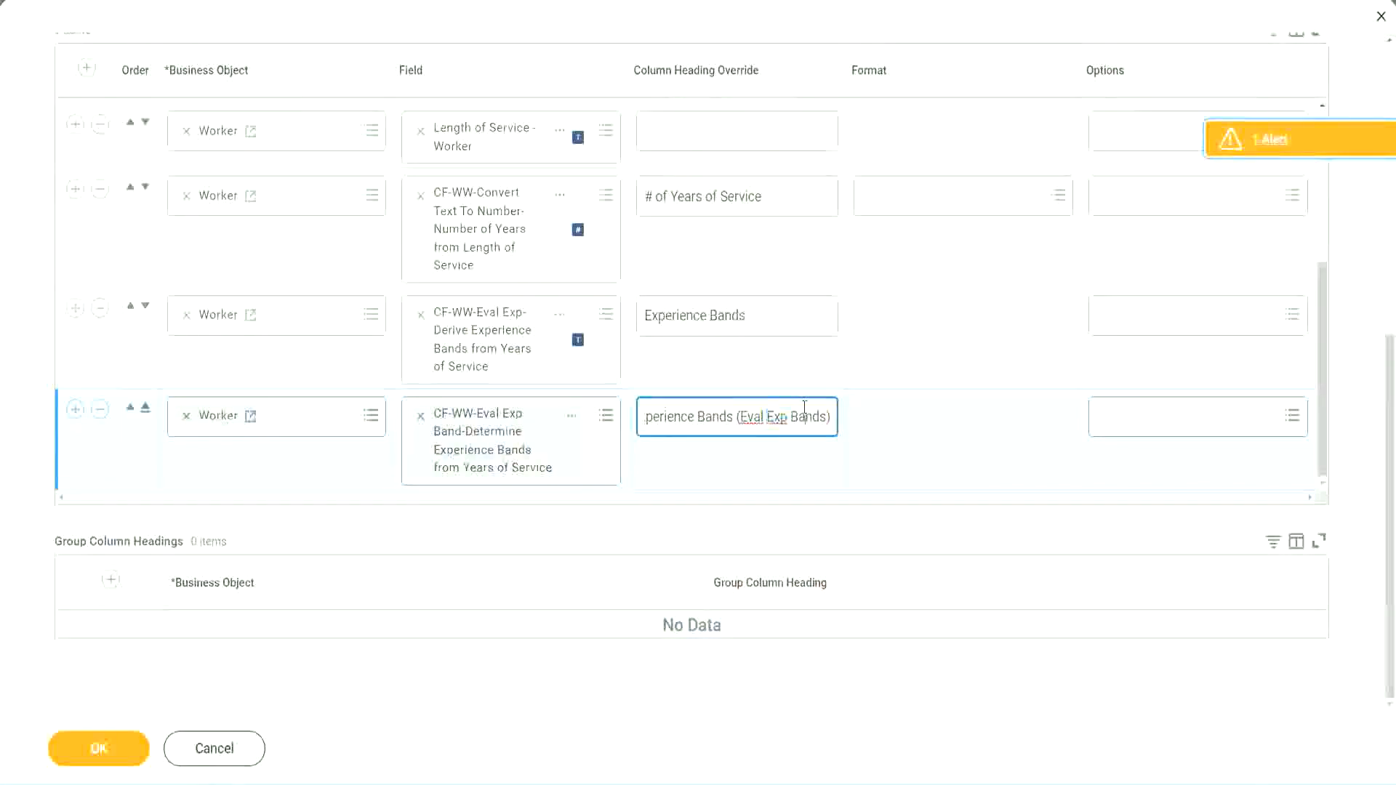
left_click(101, 750)
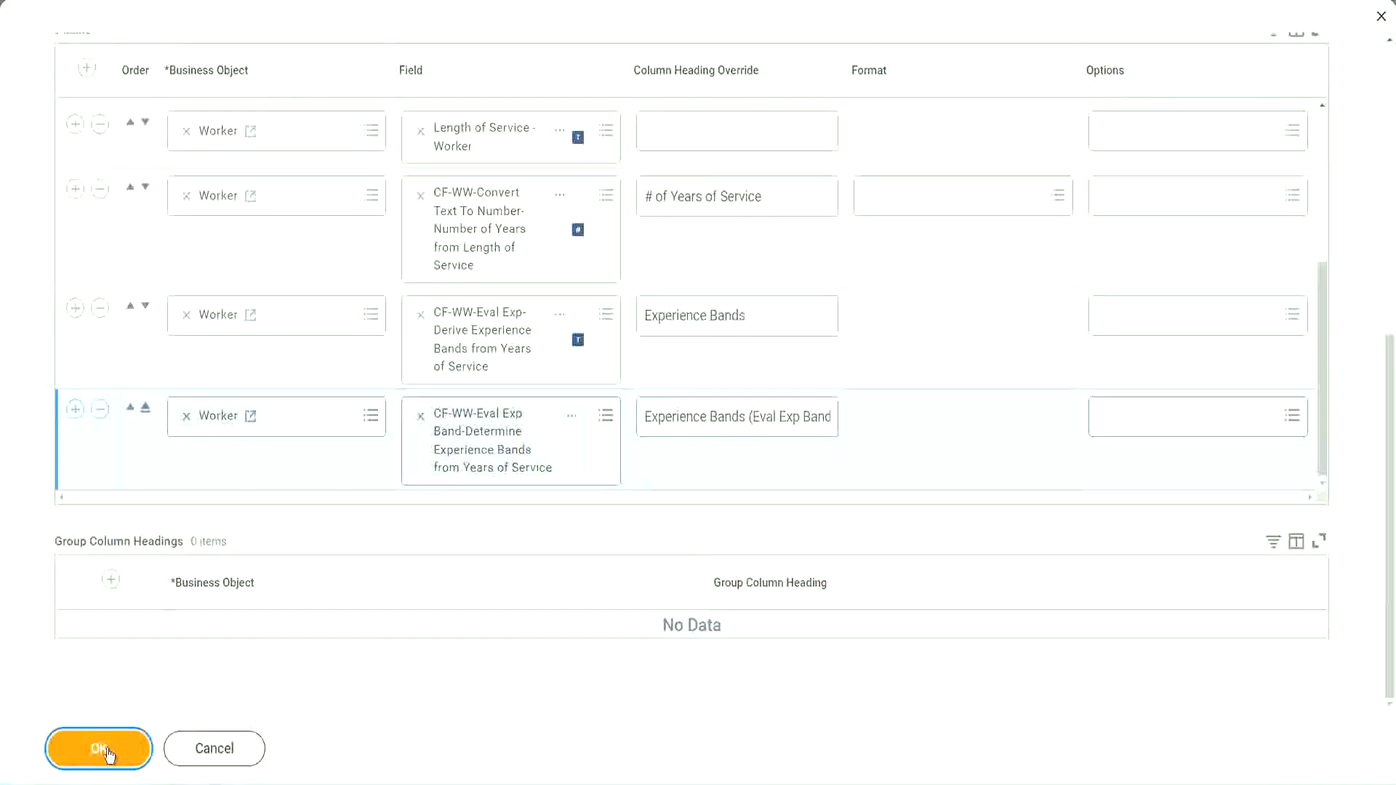